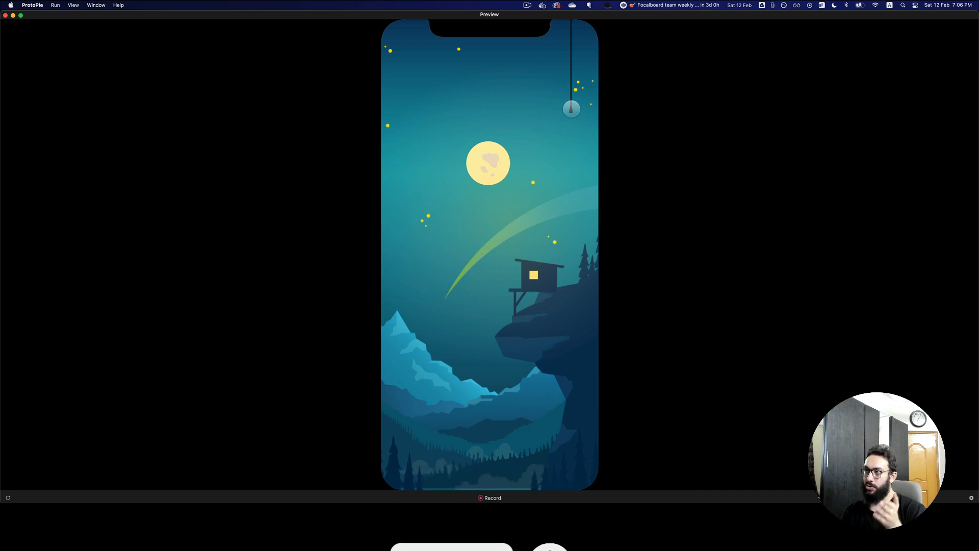
Try the hanging pull-wire in the finished day and night prototype preview
click(571, 109)
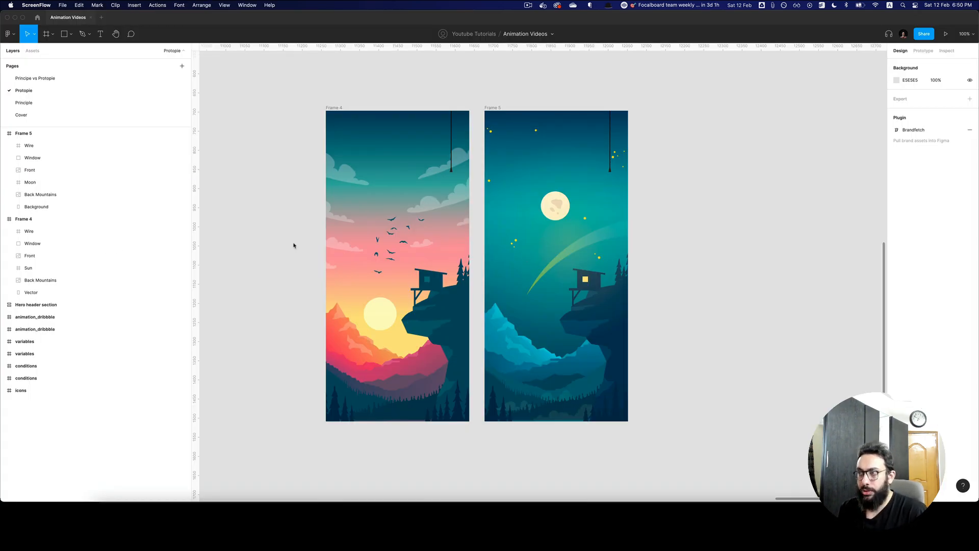
Examine the Wire, Window and Front layers of the sunset artwork in Frame 4
click(72, 229)
click(71, 231)
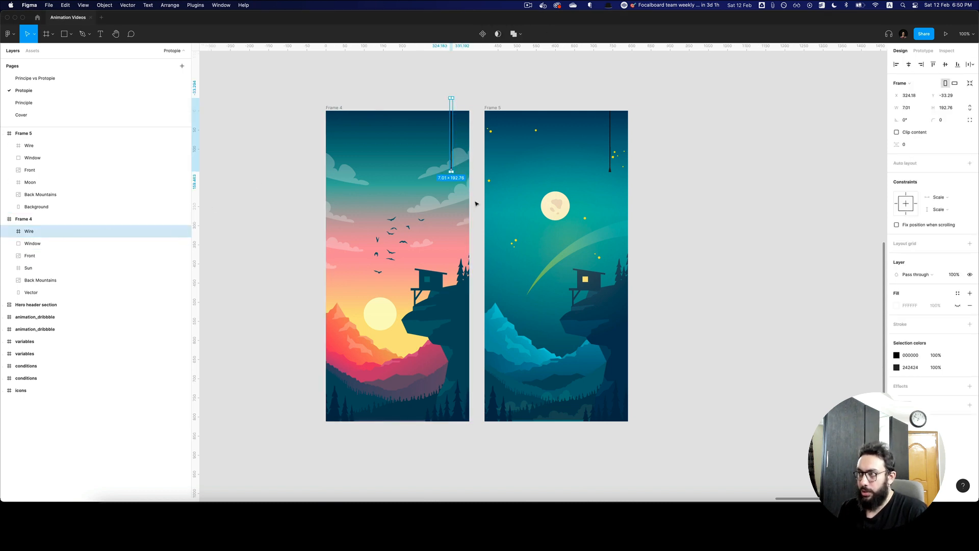
click(105, 245)
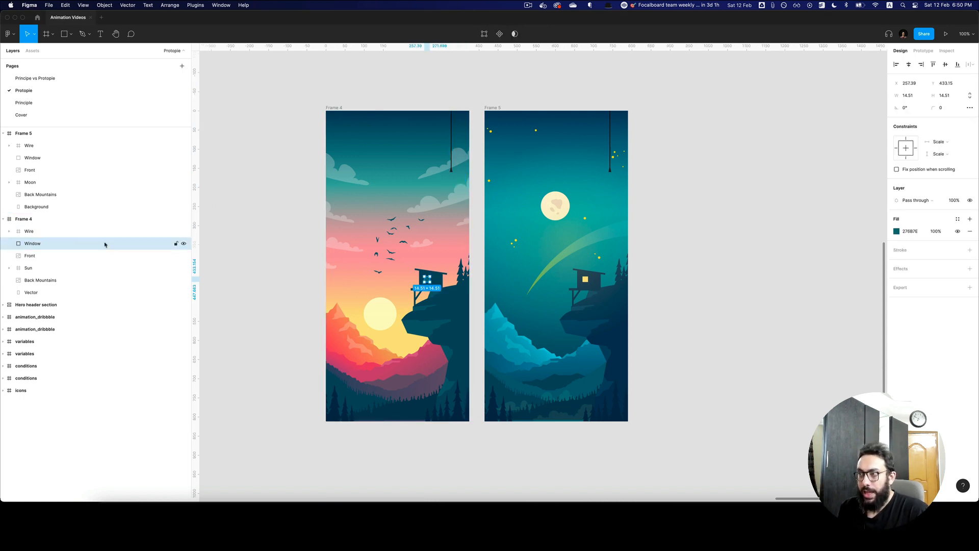
scroll(487, 309, up, 5)
scroll(520, 273, left, 3)
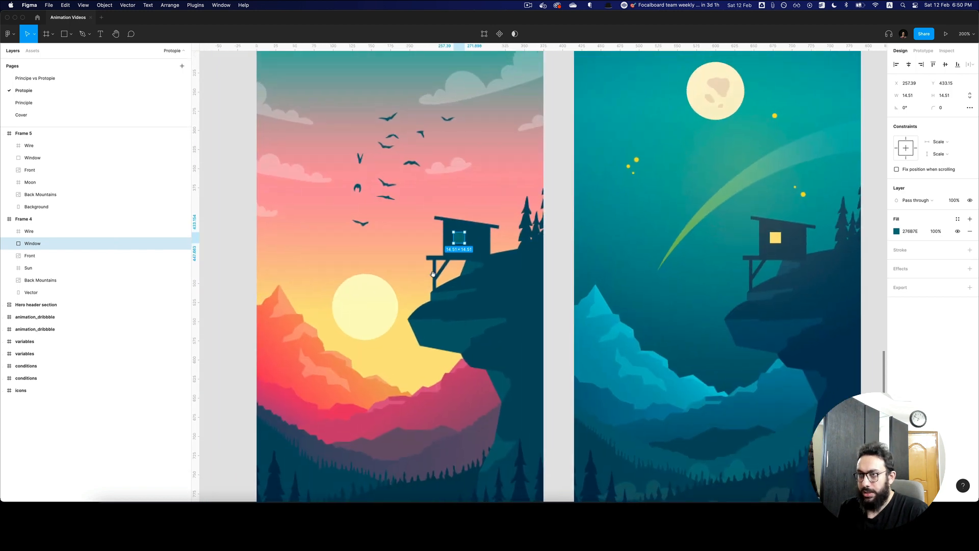
click(38, 255)
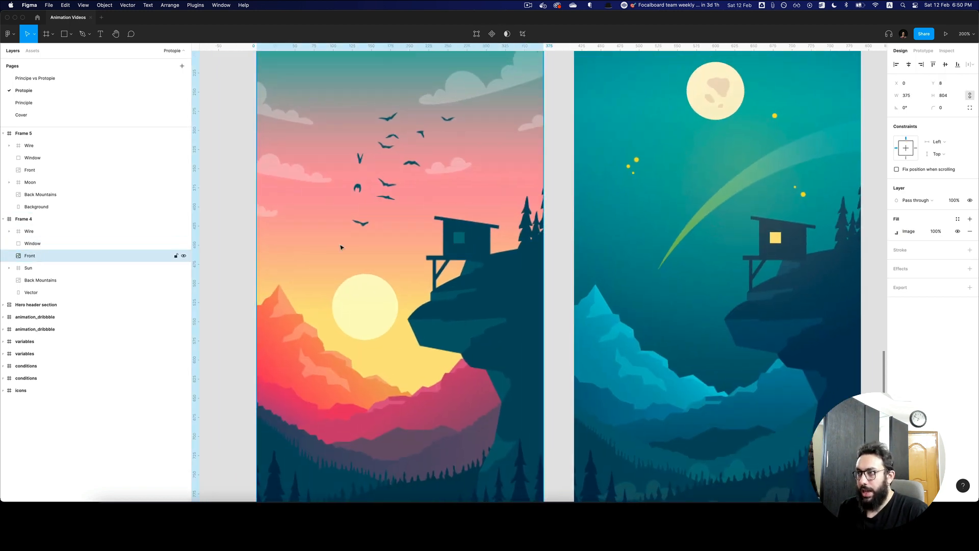
key(z)
alt+click(458, 253)
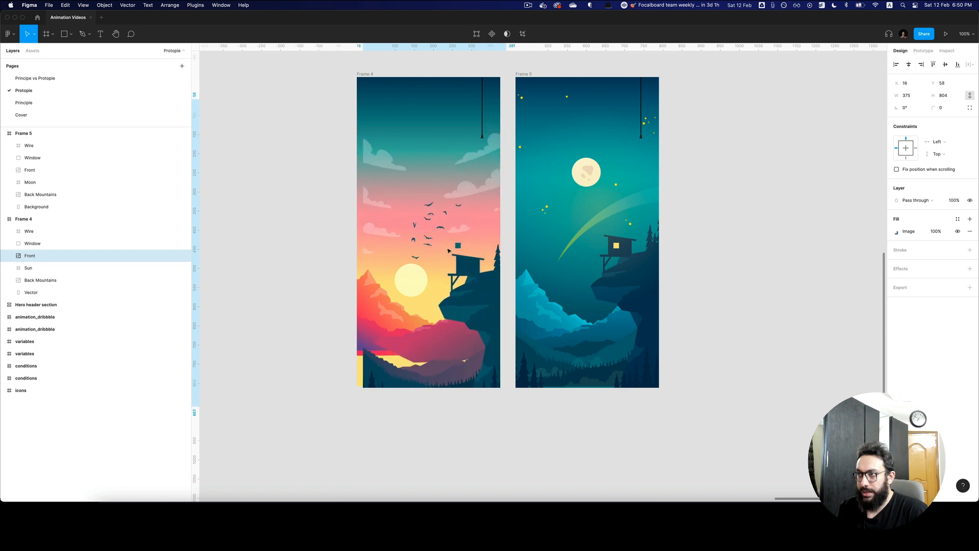
Try moving the Sun layer in Frame 4 down over the mountains, and undo the move
click(82, 268)
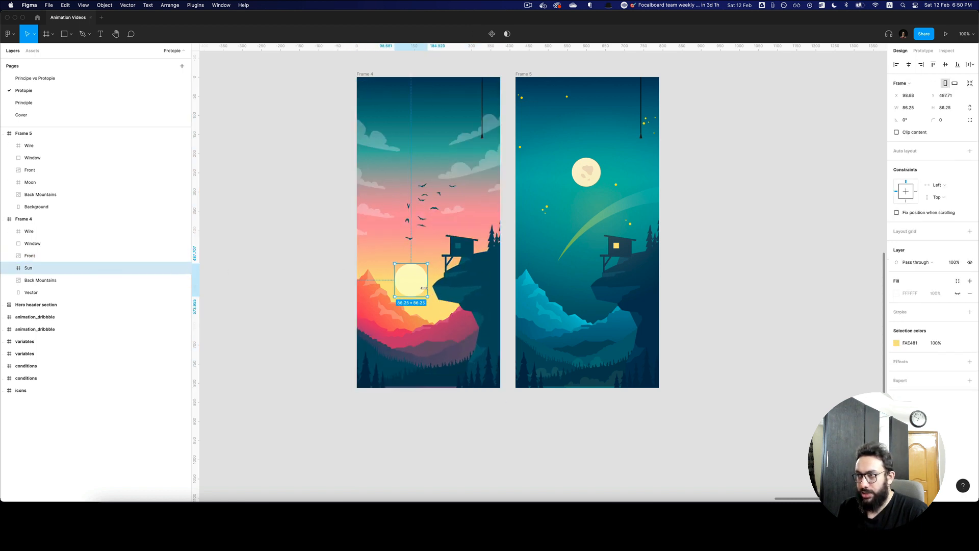
scroll(416, 306, up, 2)
drag(416, 306, 418, 351)
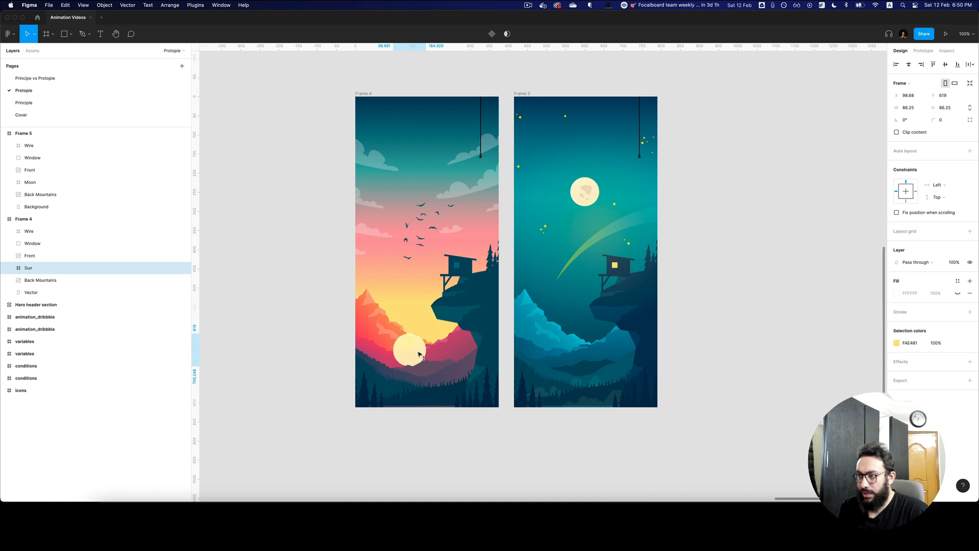
key(ctrl+z)
Try shifting the Front layer of Frame 4, undo it, and select the Back Mountains layer
click(45, 258)
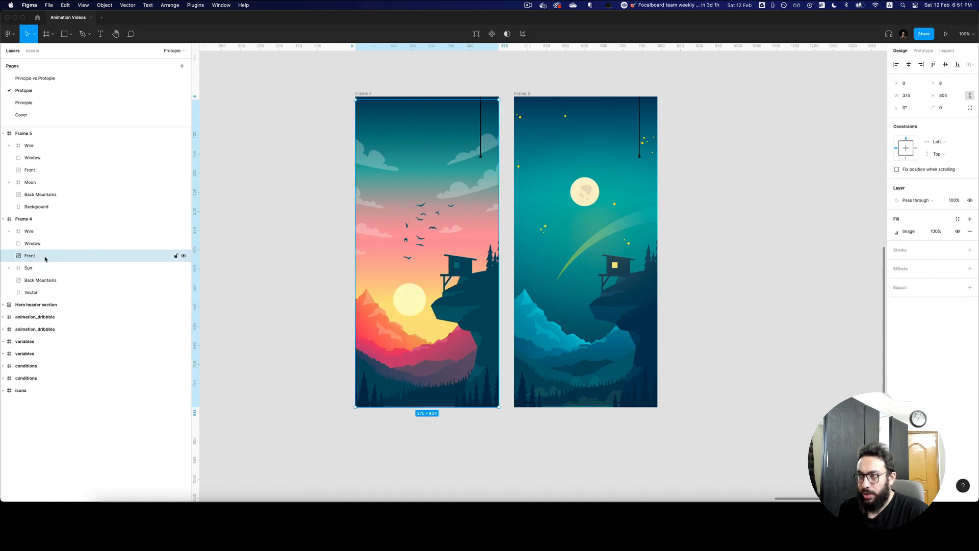
drag(474, 287, 479, 302)
key(ctrl+z)
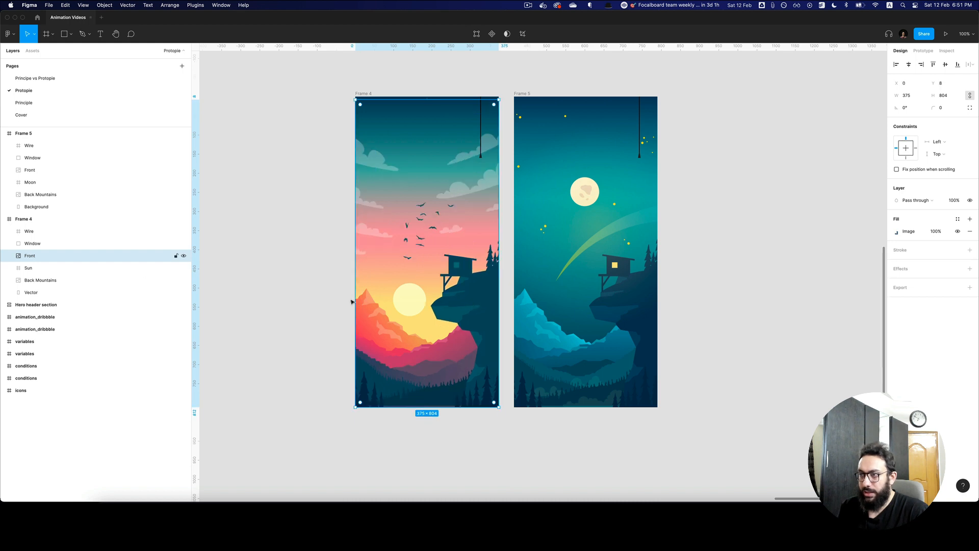
click(75, 280)
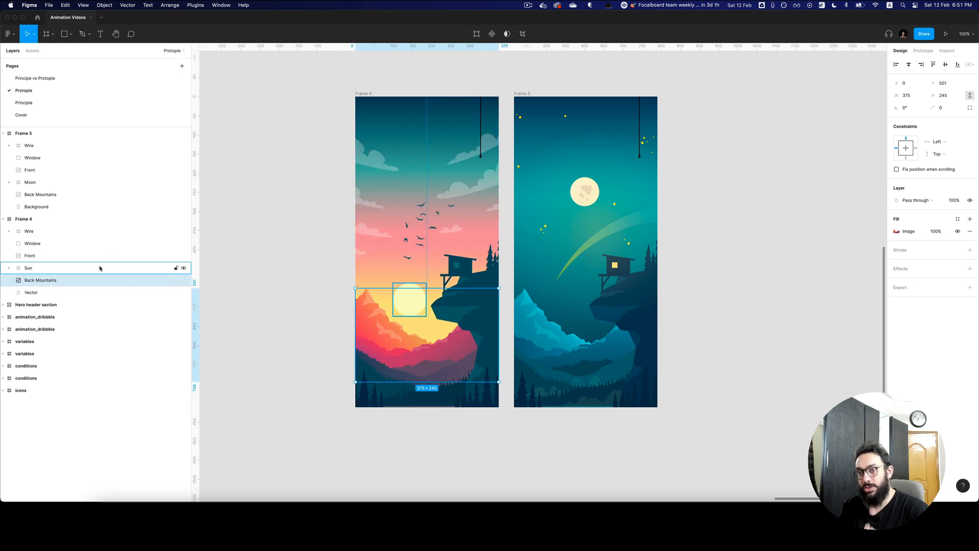
Try moving the Moon layer in Frame 5 down behind the mountains, undo the move, and clear the selection
click(585, 192)
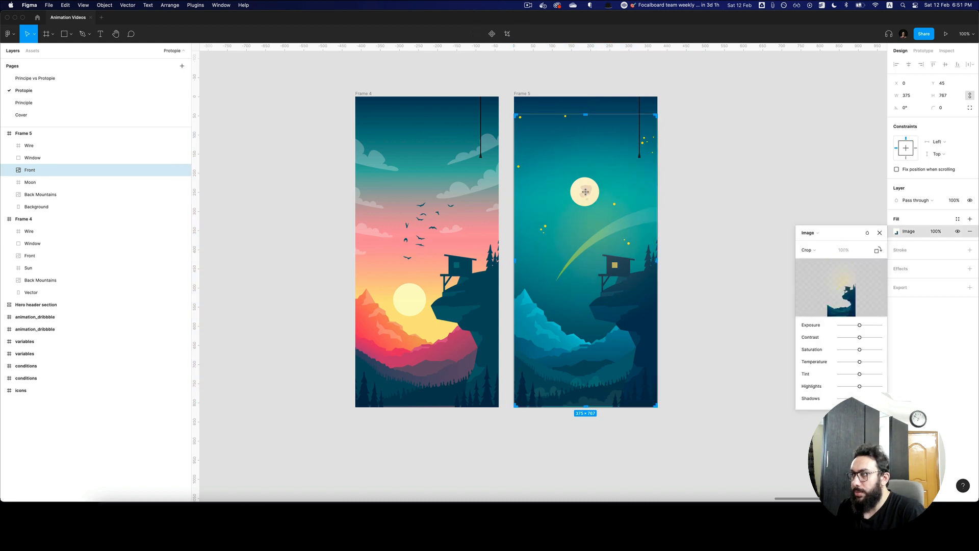
click(83, 182)
scroll(612, 214, right, 2)
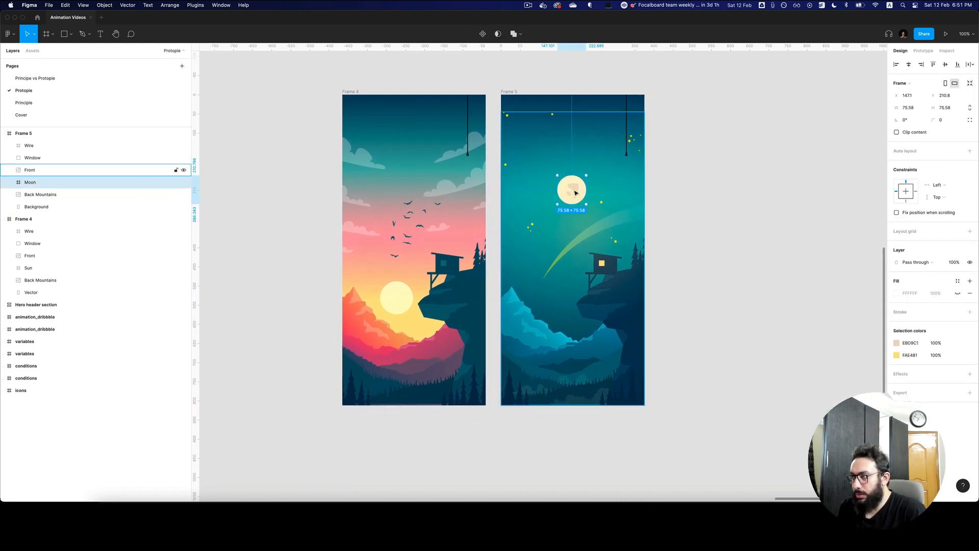
drag(581, 199, 584, 371)
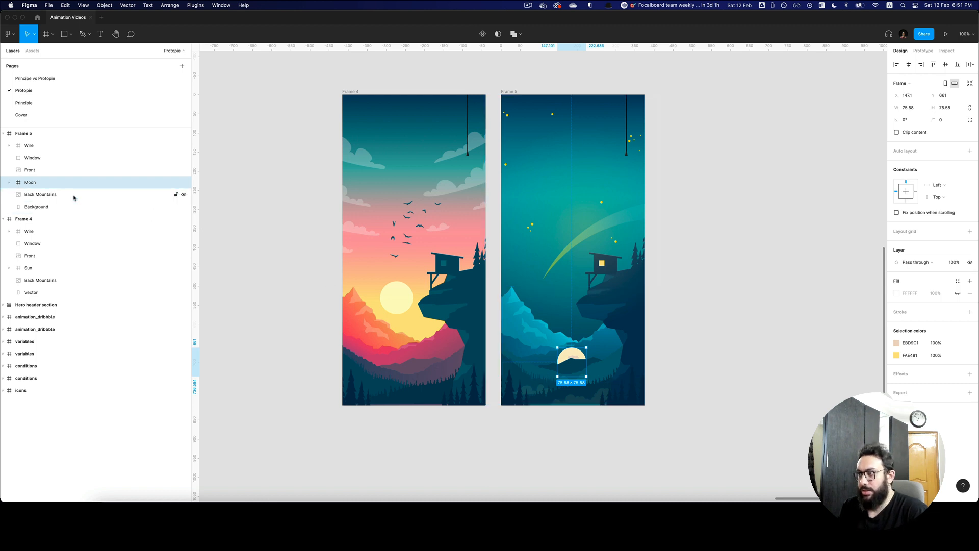
key(super+z)
key(super+z)
click(615, 209)
scroll(616, 210, up, 2)
scroll(615, 210, right, 1)
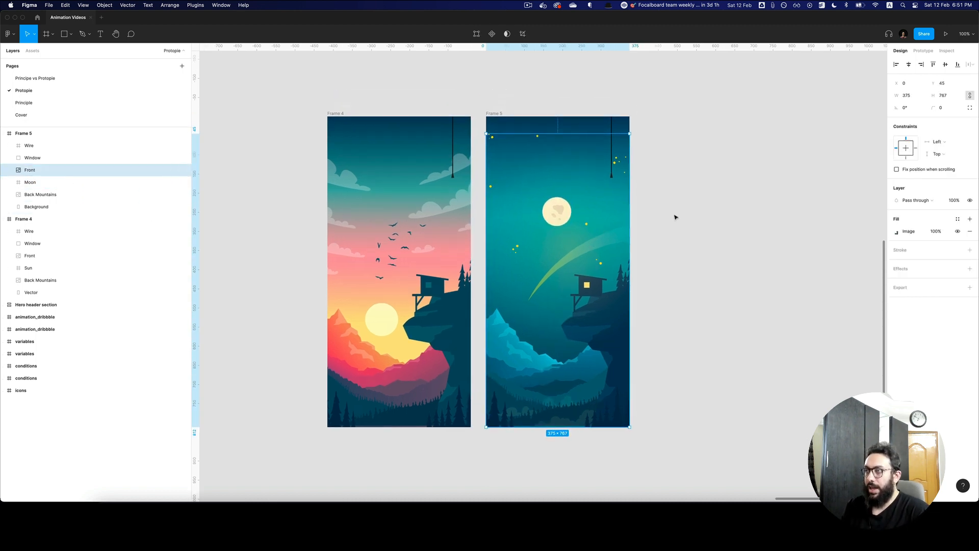
click(675, 215)
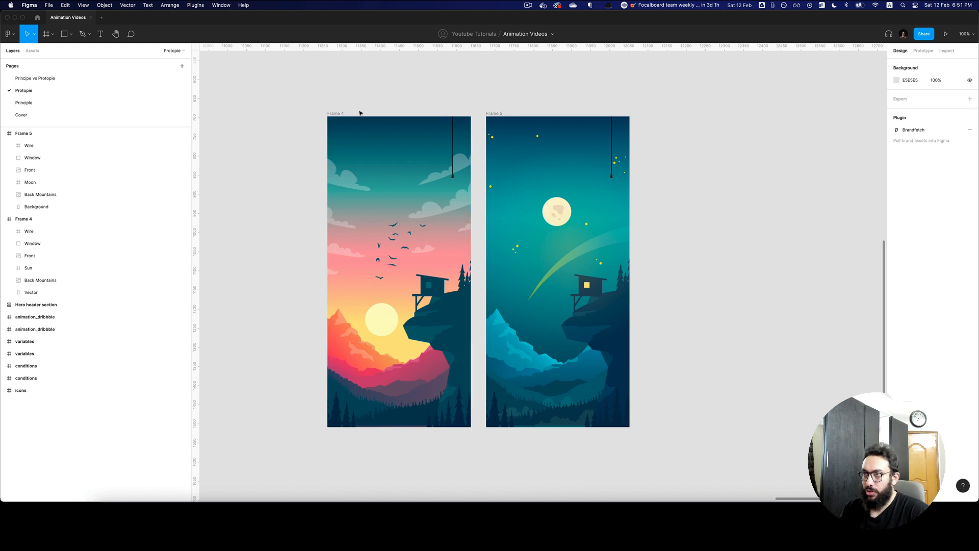
Rename Frame 4, the sunset artwork, as Day
double_click(337, 113)
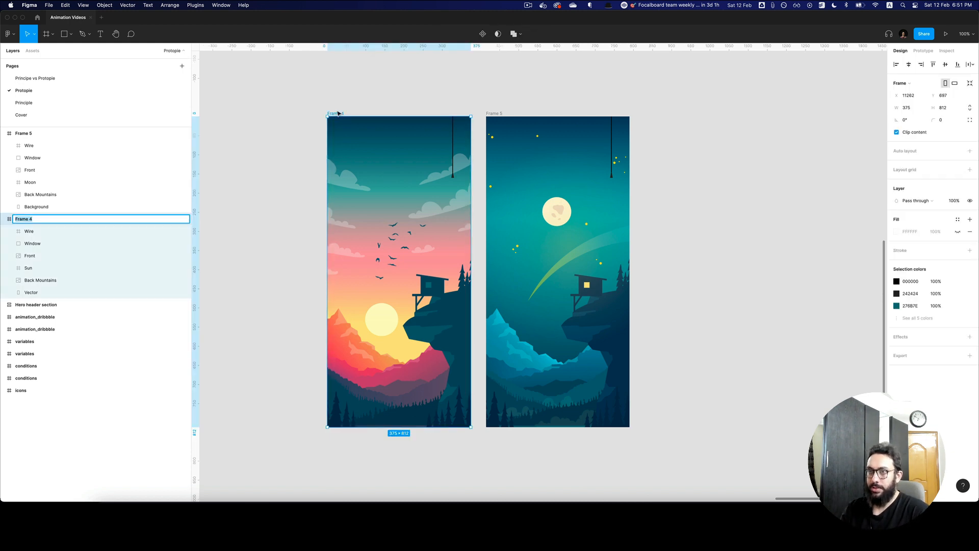
key(BackSpace)
key(Return)
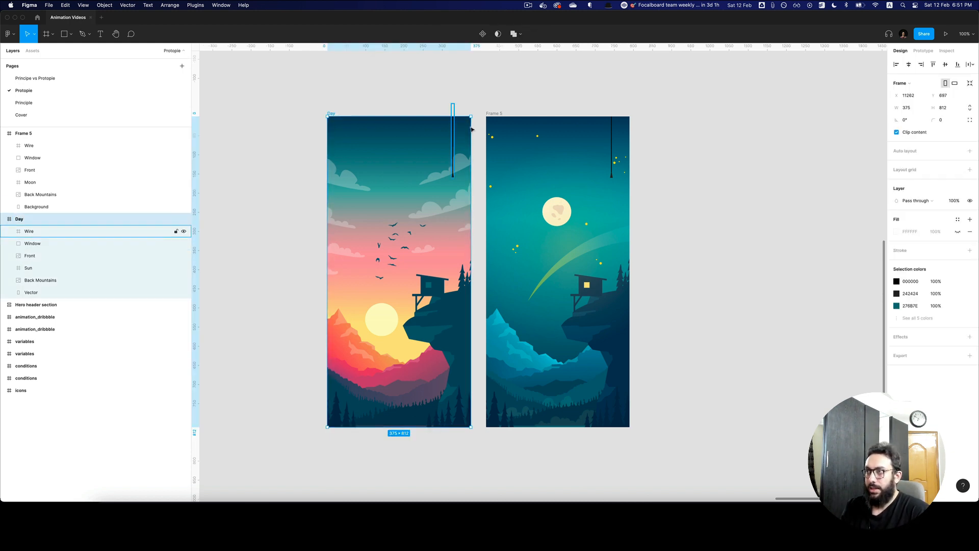
Rename Frame 5, the moonlit artwork, as Night and collapse all layers in the layer list
double_click(493, 113)
text(Night)
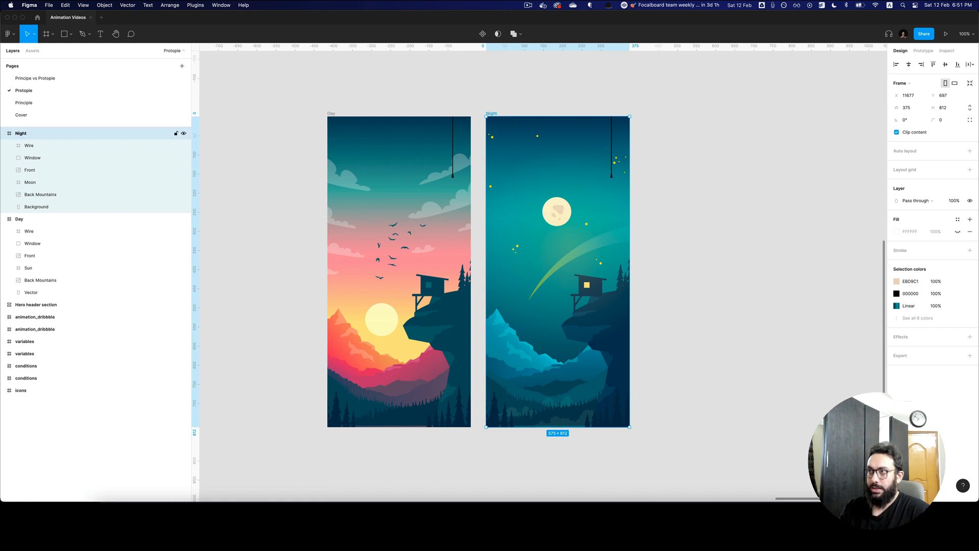
key(Return)
key(alt+l)
click(416, 105)
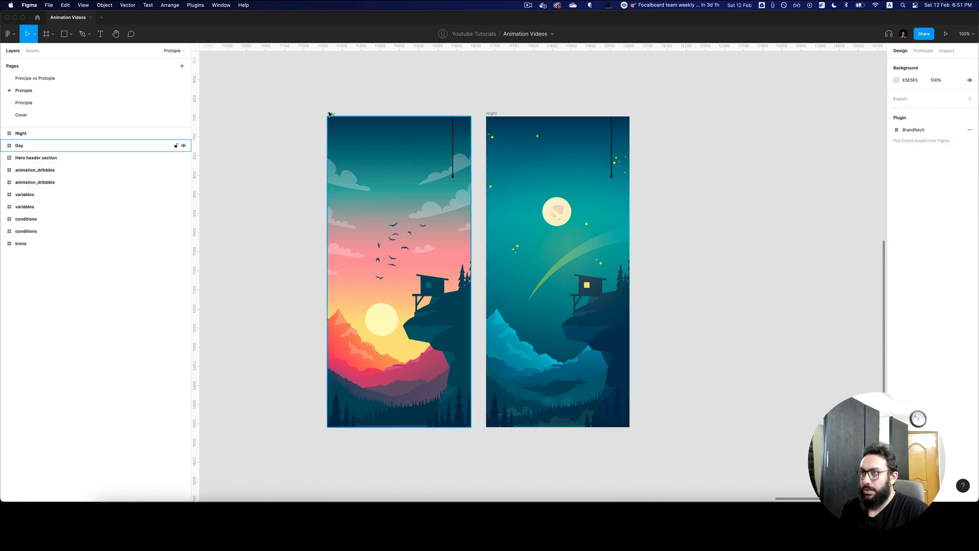
Select the Day and Night frames together and send them to ProtoPie with the ProtoPie plugin
click(331, 113)
shift+click(495, 115)
key(super+slash)
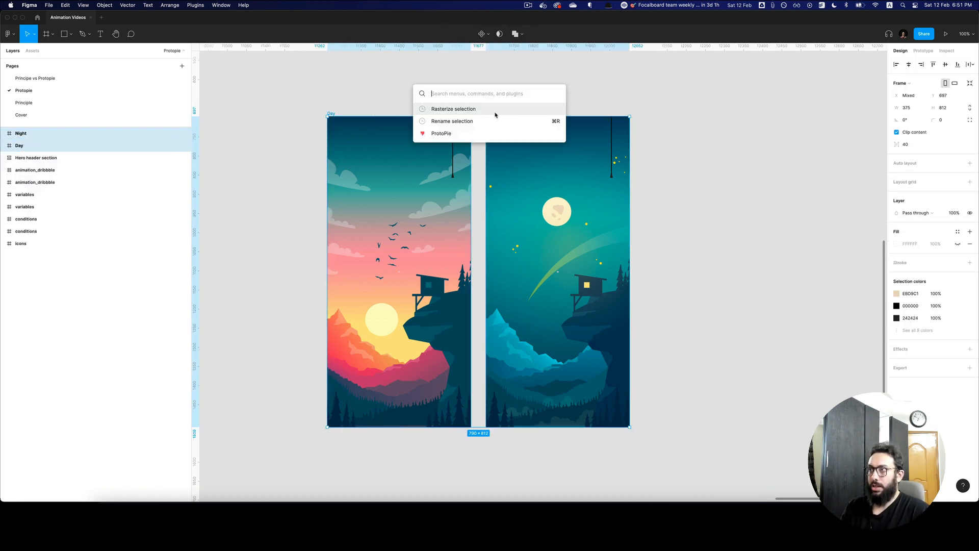
text(proto)
key(Down)
key(Down)
key(Return)
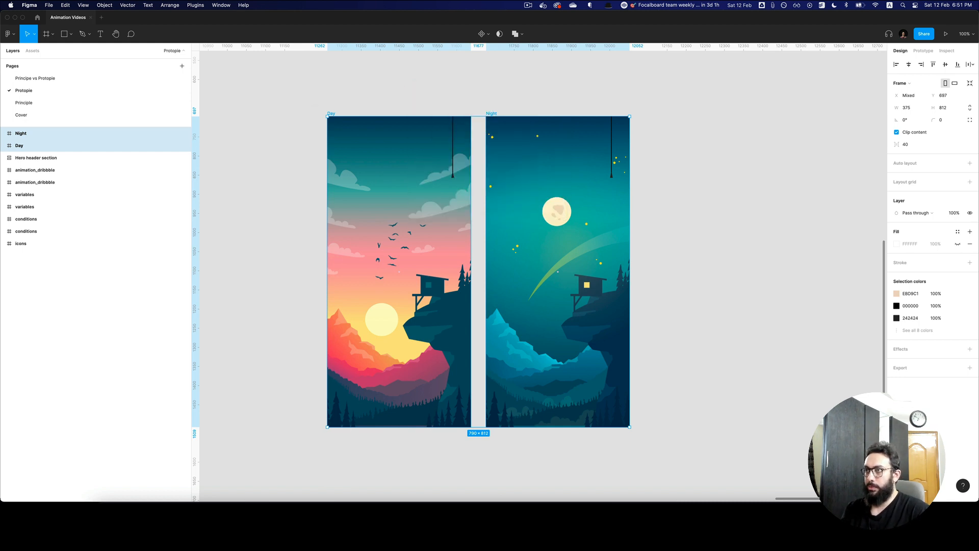
click(393, 197)
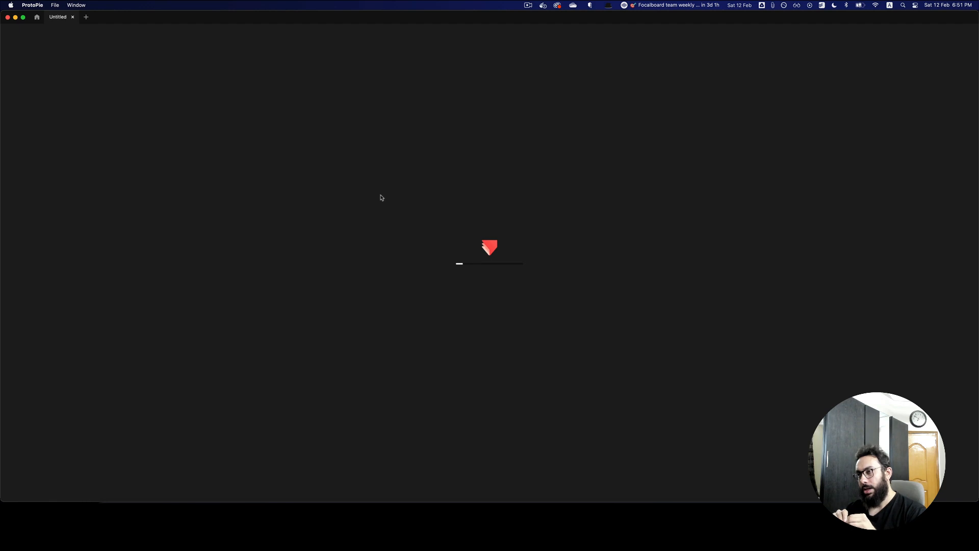
key(super+Tab)
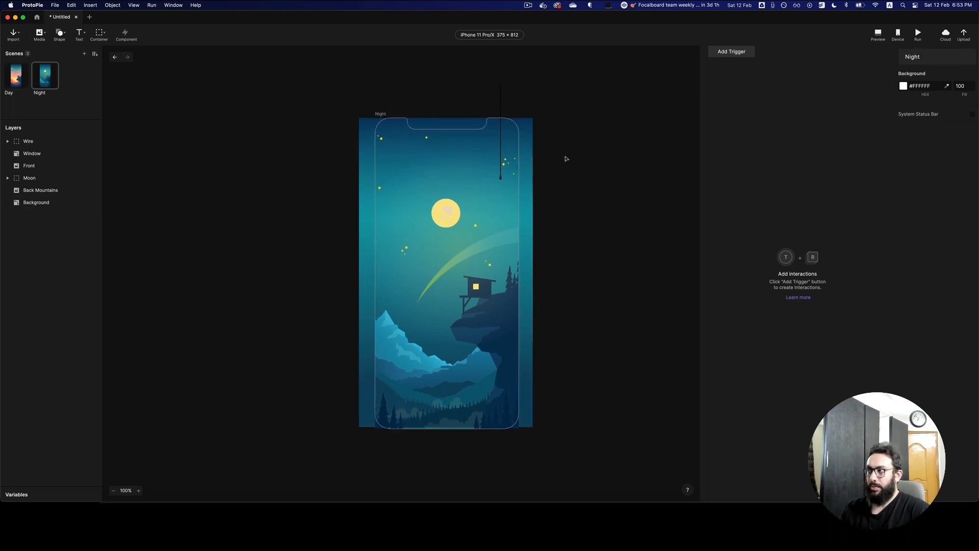
In ProtoPie, preview the Night scene, switch to the Day scene and preview that one too
key(super+p)
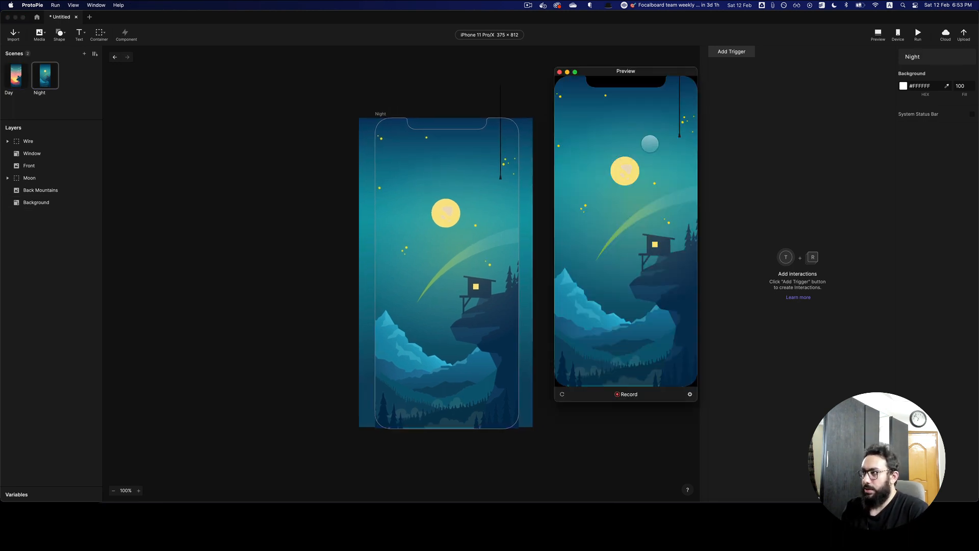
click(20, 75)
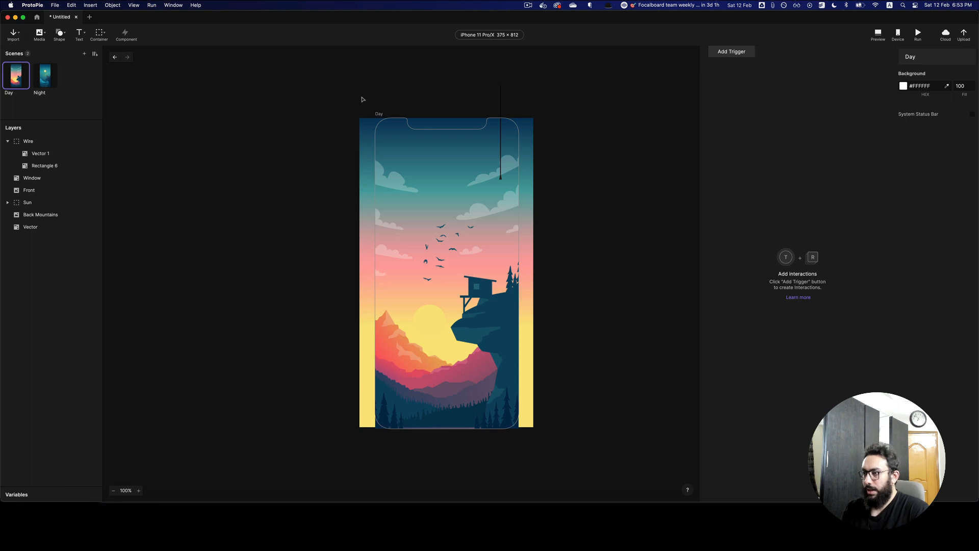
key(super+p)
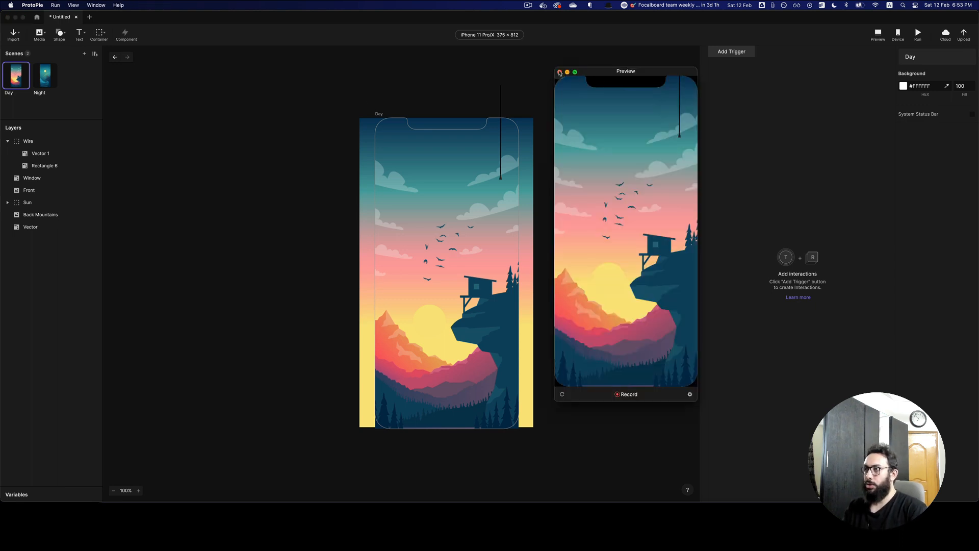
Narrow the ProtoPie editor window and place the preview window beside it so both are fully visible
drag(597, 75, 191, 117)
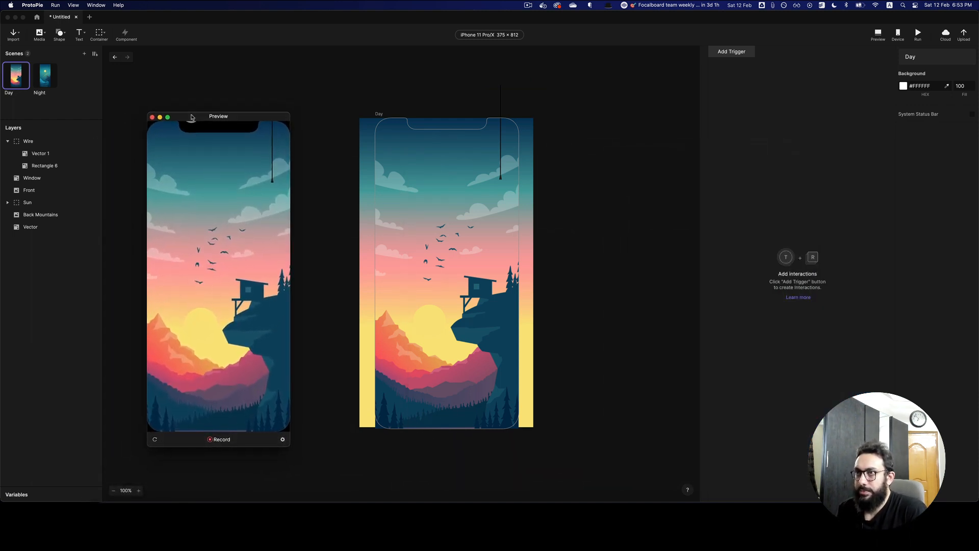
click(181, 89)
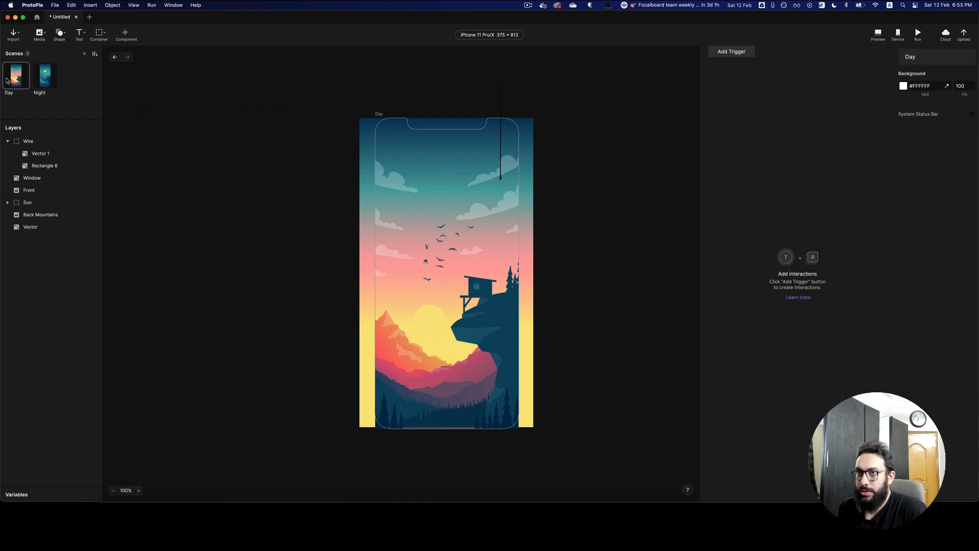
drag(1, 88, 120, 97)
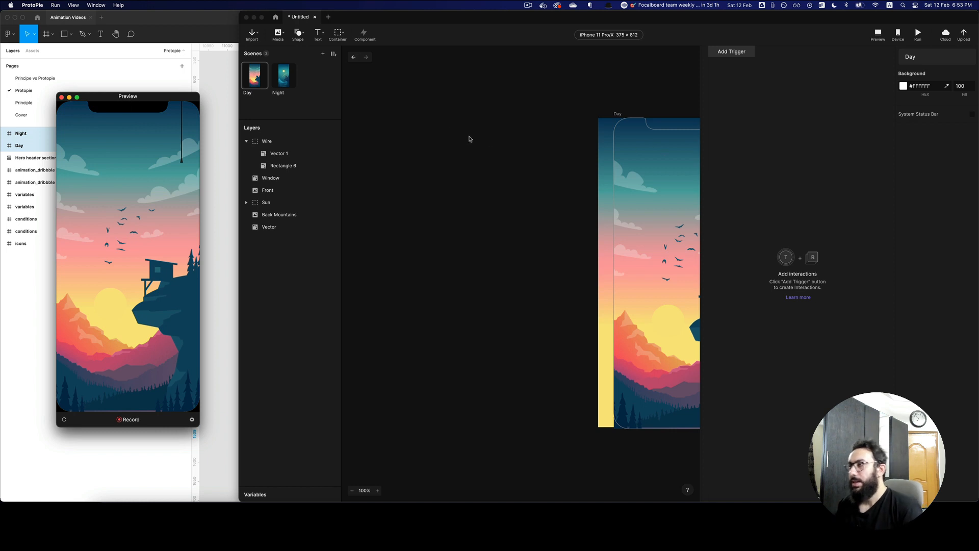
click(467, 136)
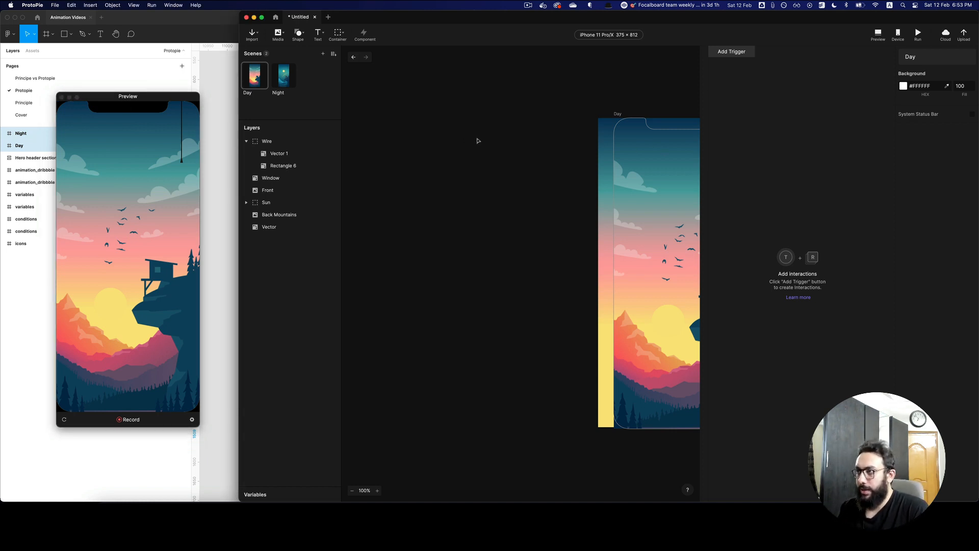
Add a Tap trigger to the Wire layer in the Day scene and collapse the Wire group
scroll(478, 141, right, 10)
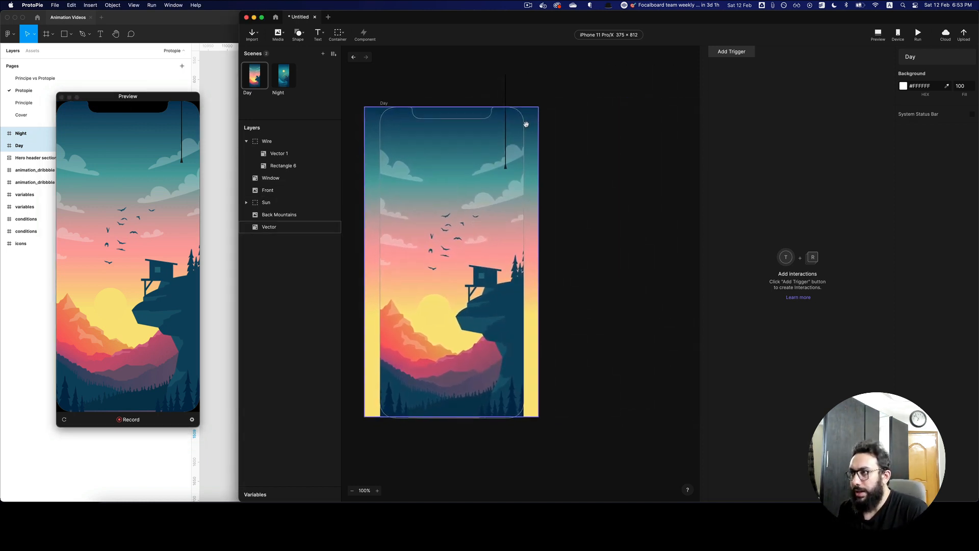
scroll(526, 124, left, 2)
click(518, 139)
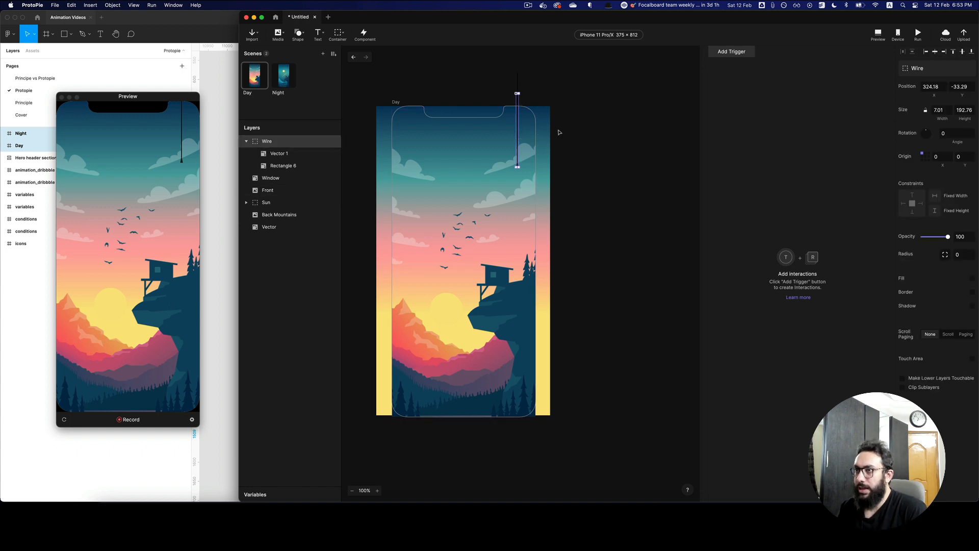
click(693, 71)
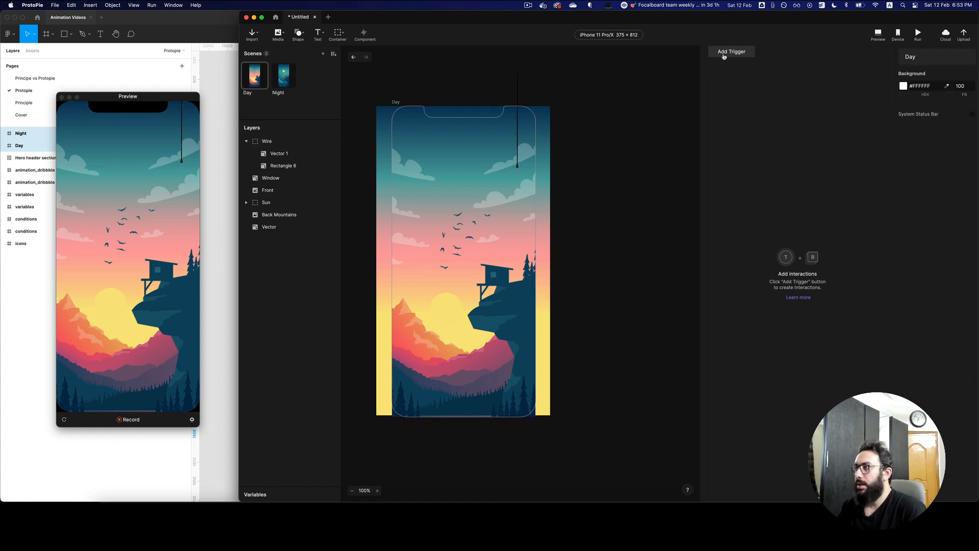
click(724, 53)
click(261, 142)
click(247, 141)
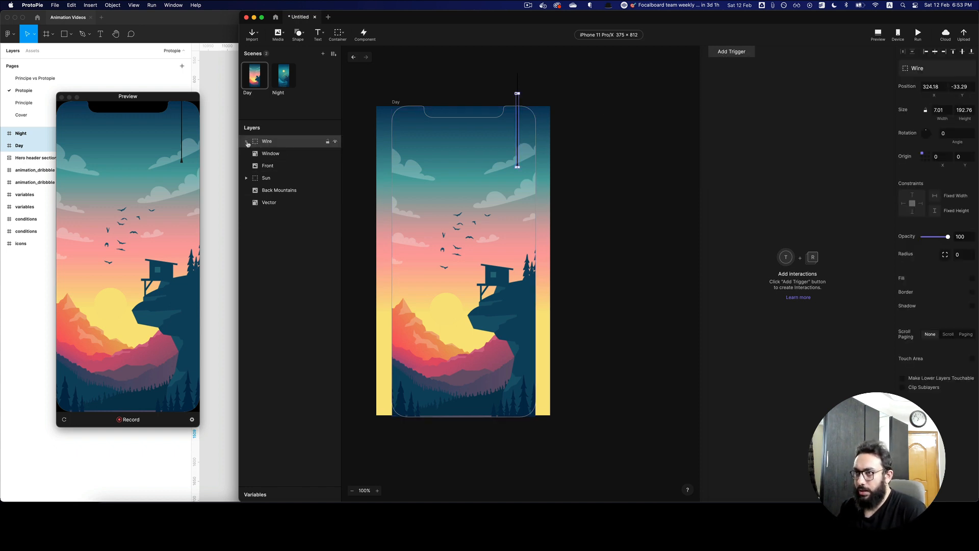
click(733, 51)
click(728, 69)
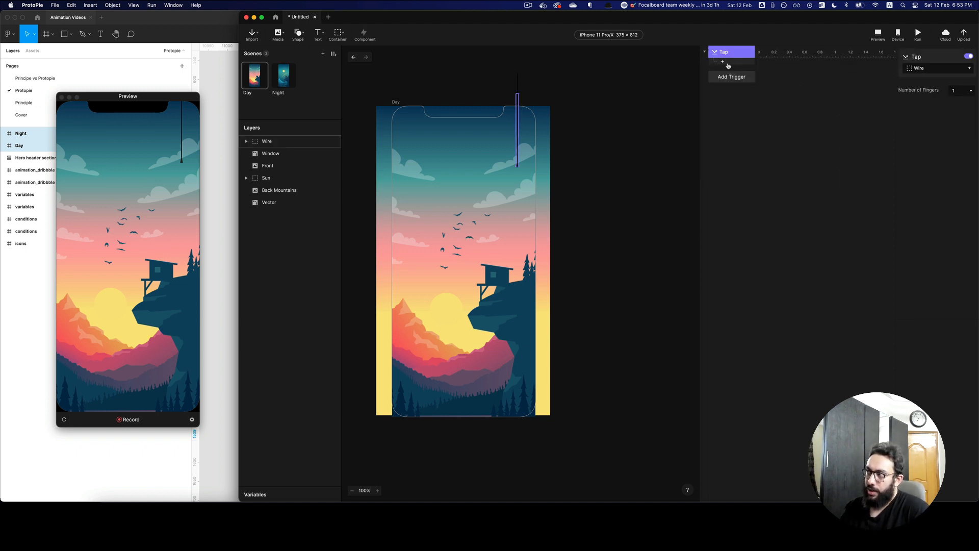
Import the audio file switch-4.mp3 from the Downloads folder into the Day scene
click(723, 62)
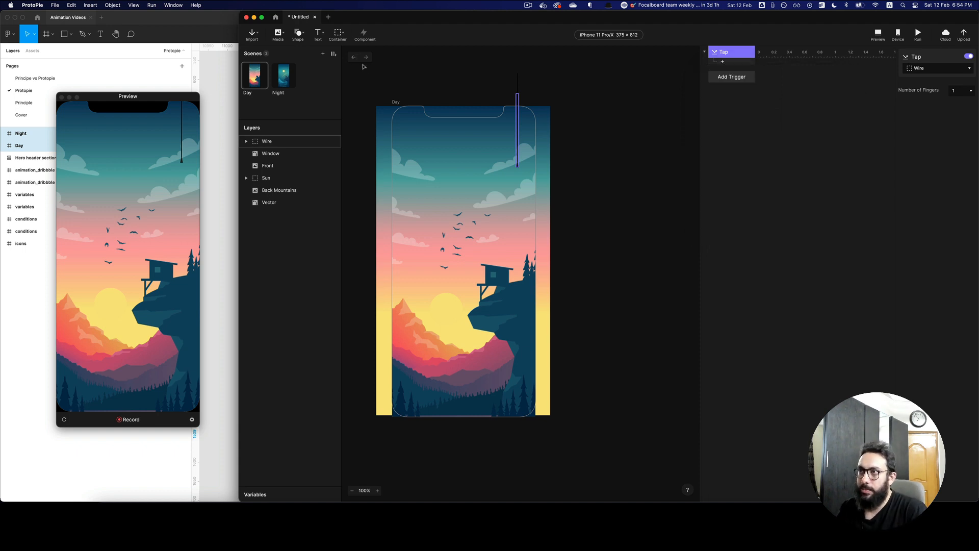
click(359, 75)
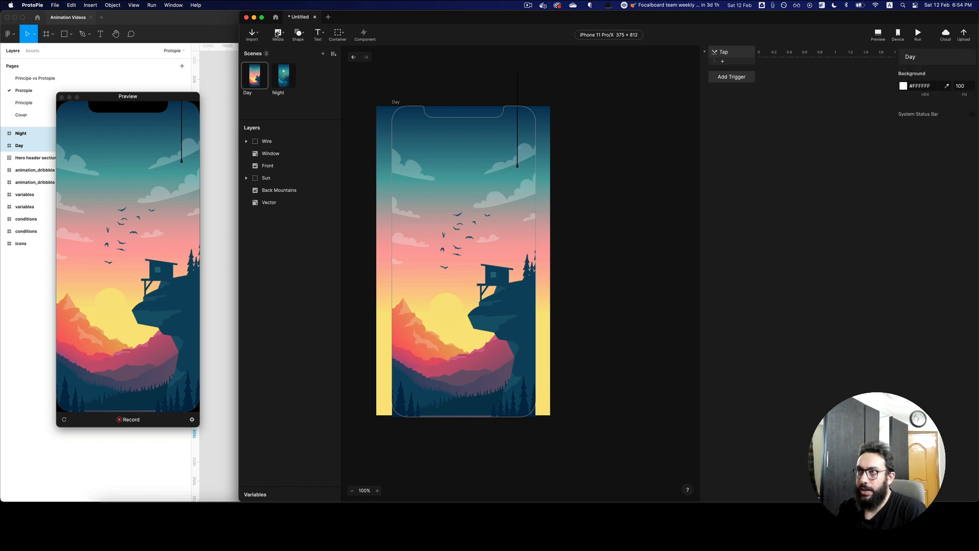
click(277, 34)
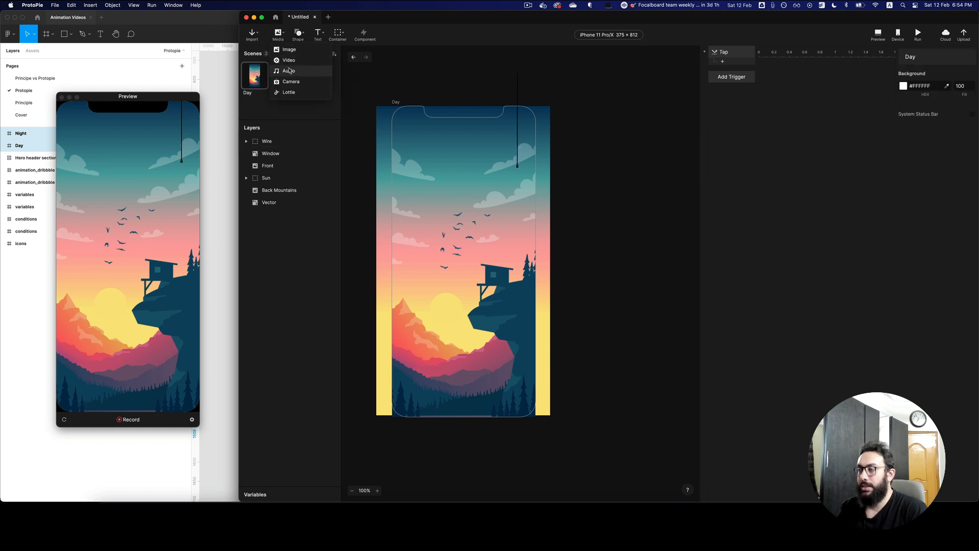
click(289, 71)
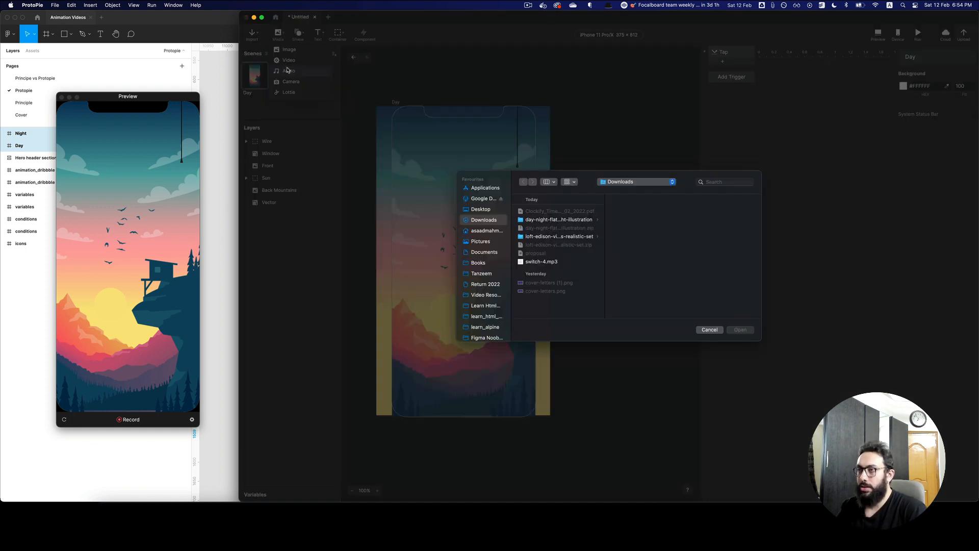
double_click(527, 262)
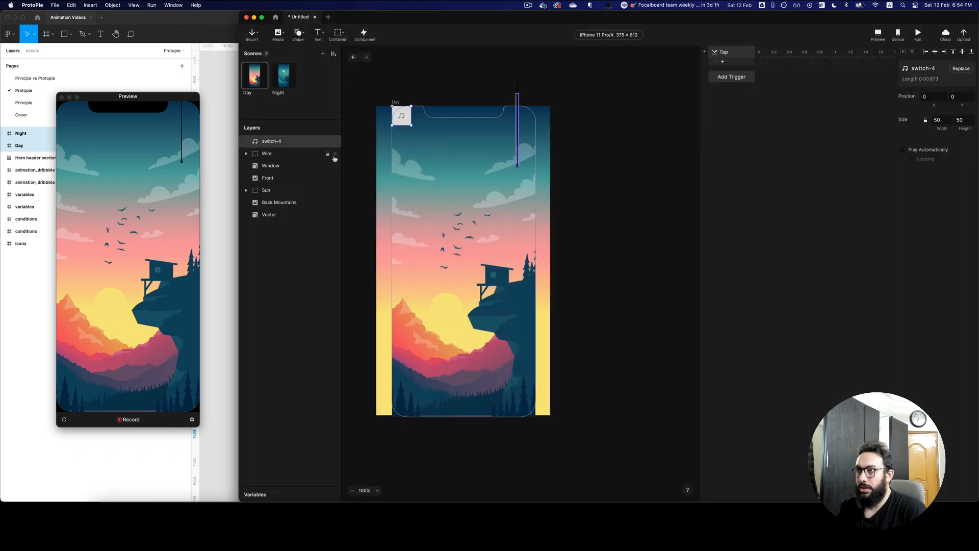
Add a Playback response that plays switch-4 to the Wire's Tap trigger and test the sound in the preview
click(733, 63)
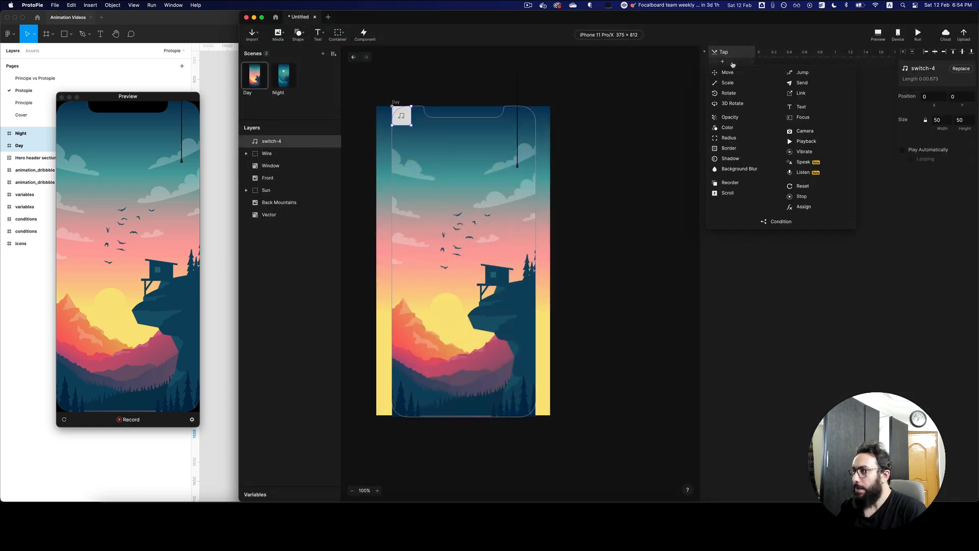
click(816, 140)
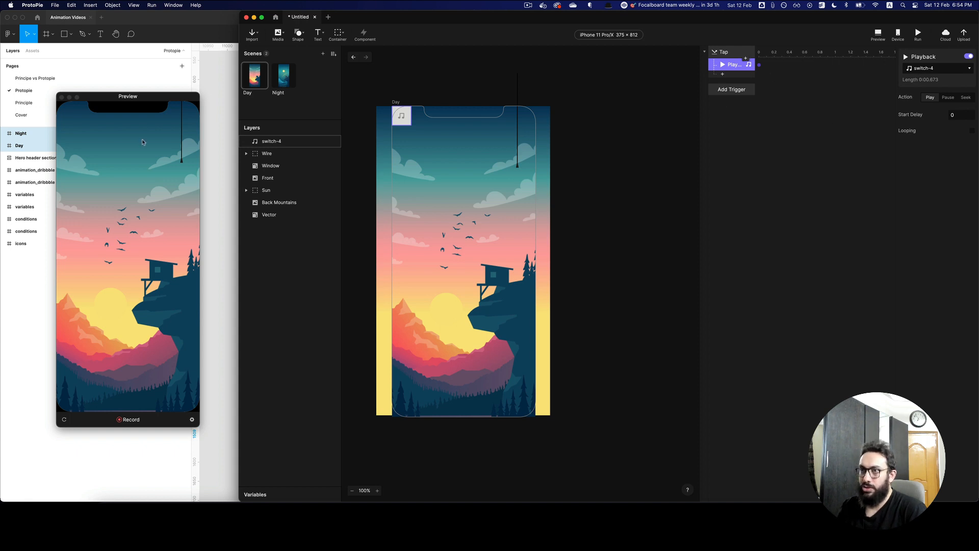
click(158, 149)
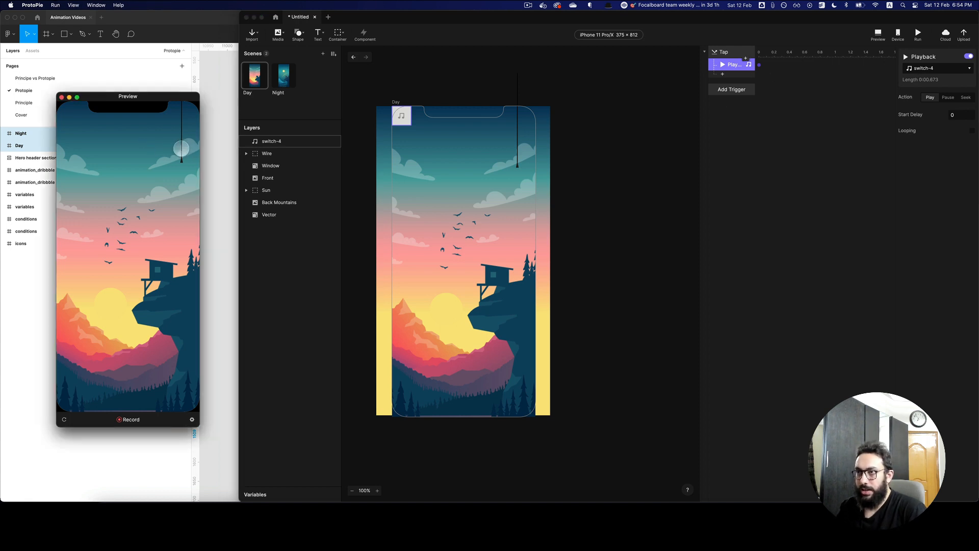
key(XF86AudioRaiseVolume)
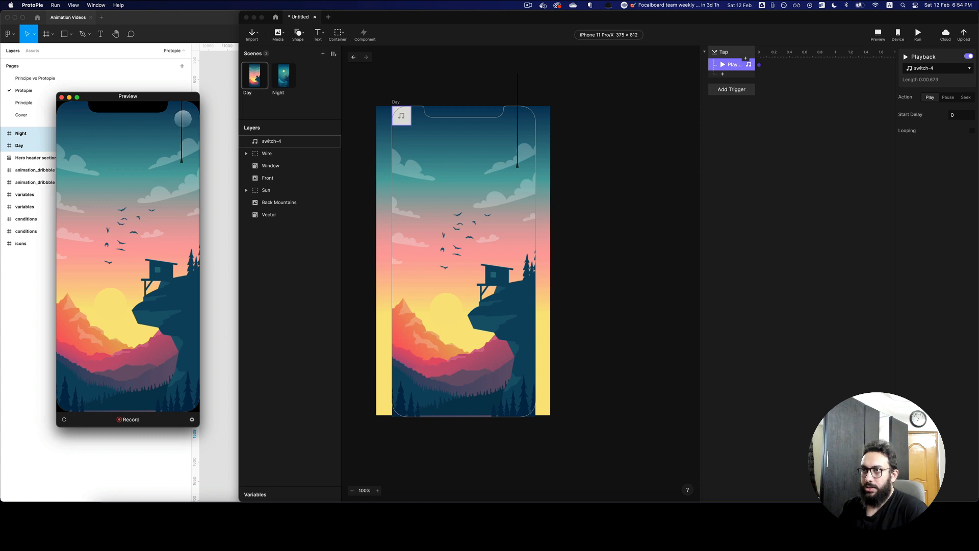
Enlarge the preview window to fill the full height of the free space beside the editor
drag(200, 92, 242, 14)
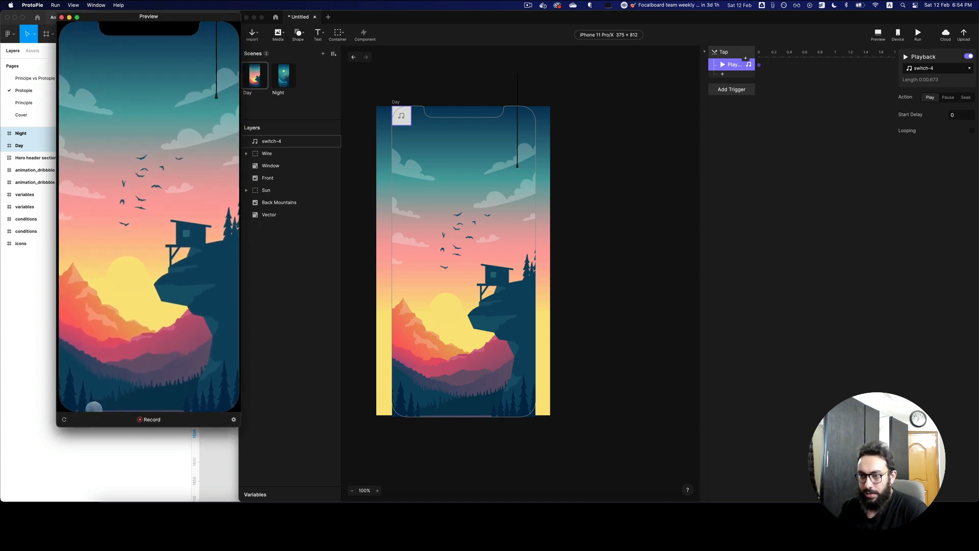
drag(57, 428, 1, 501)
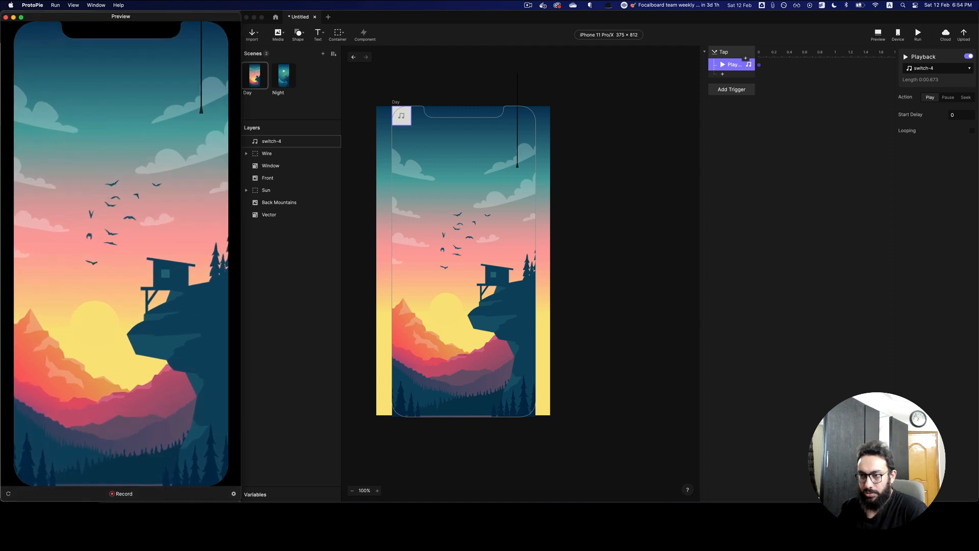
click(632, 277)
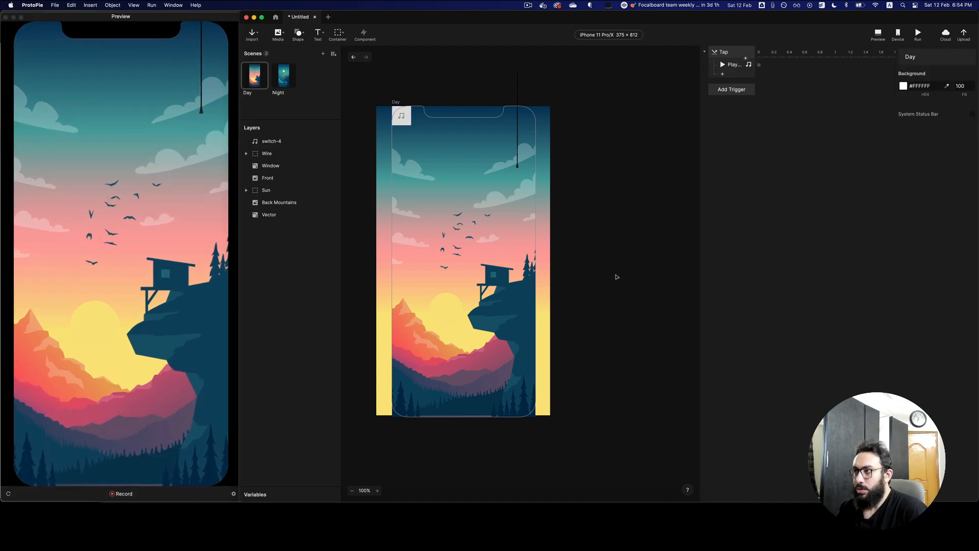
click(402, 117)
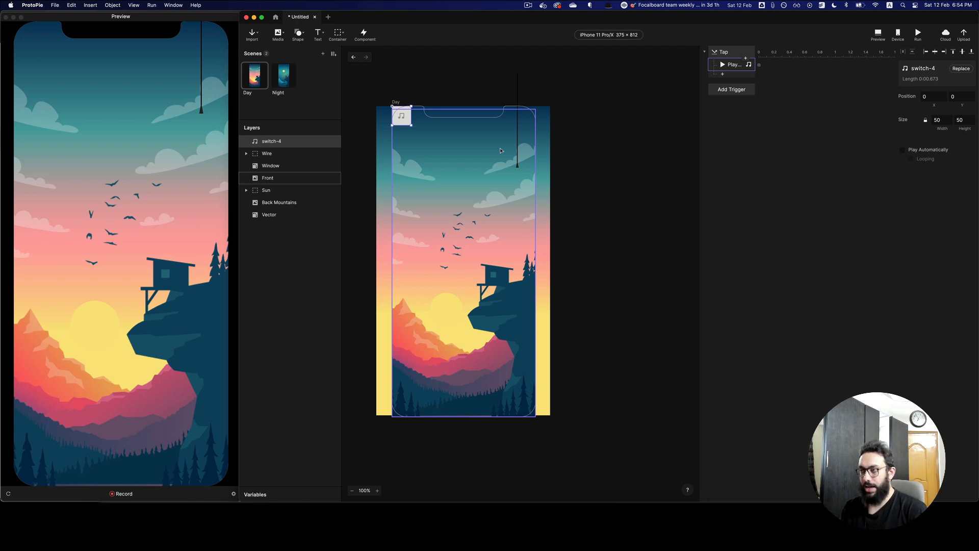
click(610, 134)
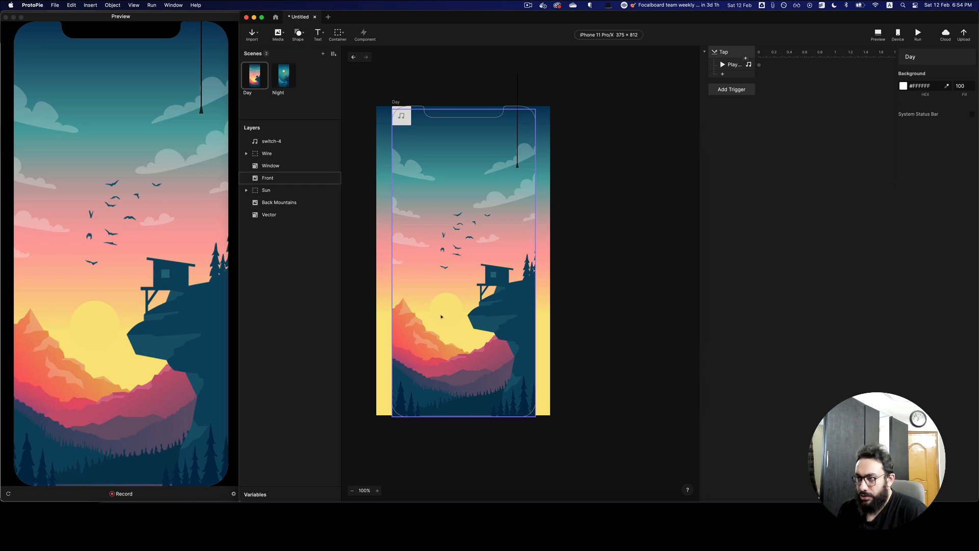
Select the Sun layer and add a Move response for it to the Wire's Tap trigger
click(441, 316)
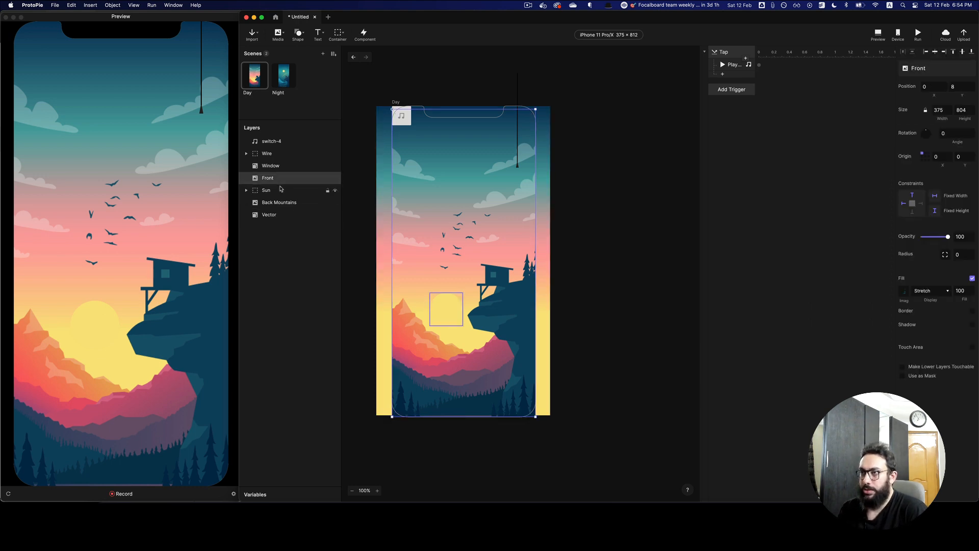
click(446, 309)
click(739, 75)
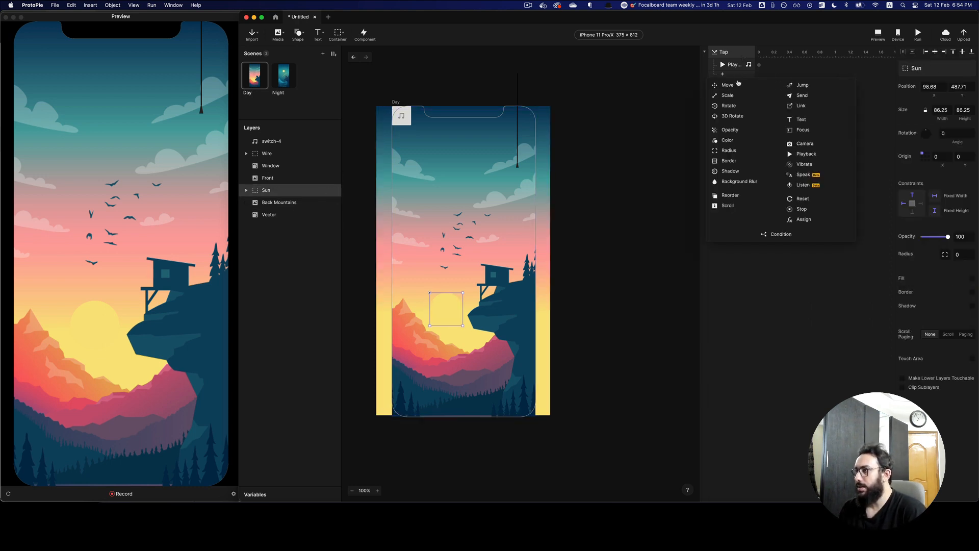
click(737, 86)
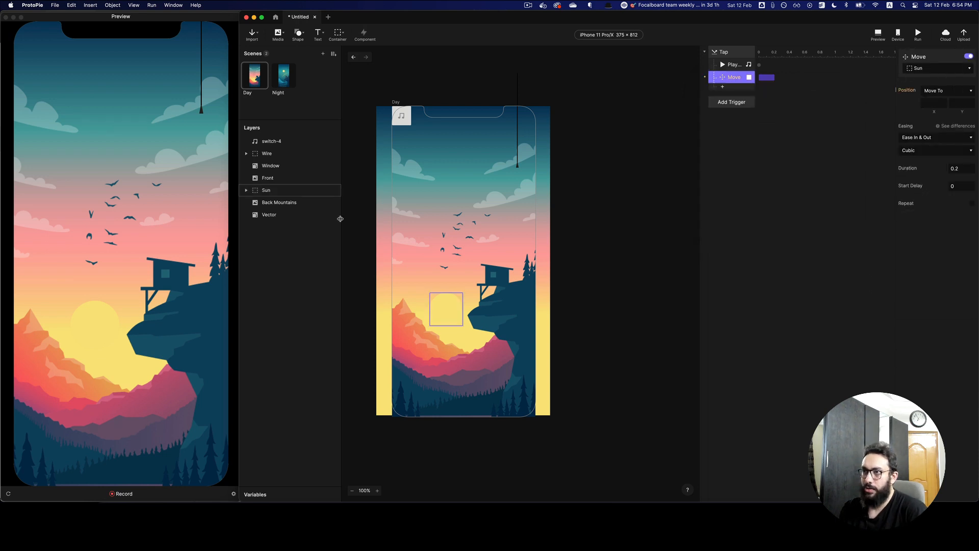
Set the Sun's Move To position to Y 900 and test it by tapping the wire in the preview
click(944, 71)
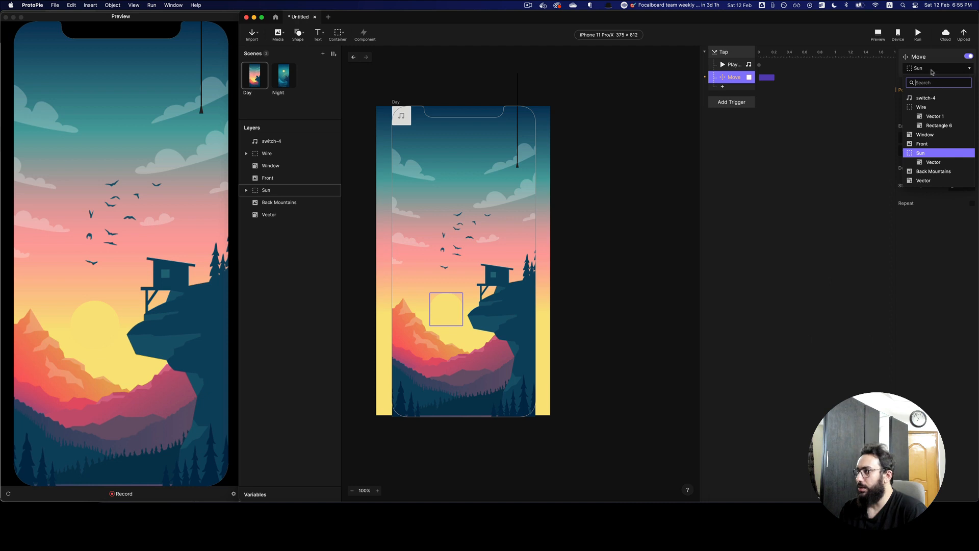
click(922, 59)
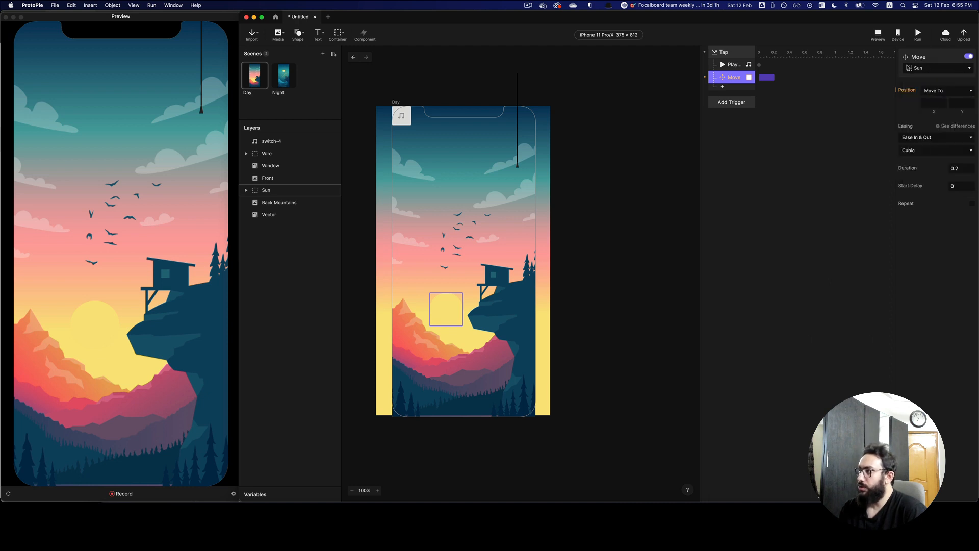
click(959, 104)
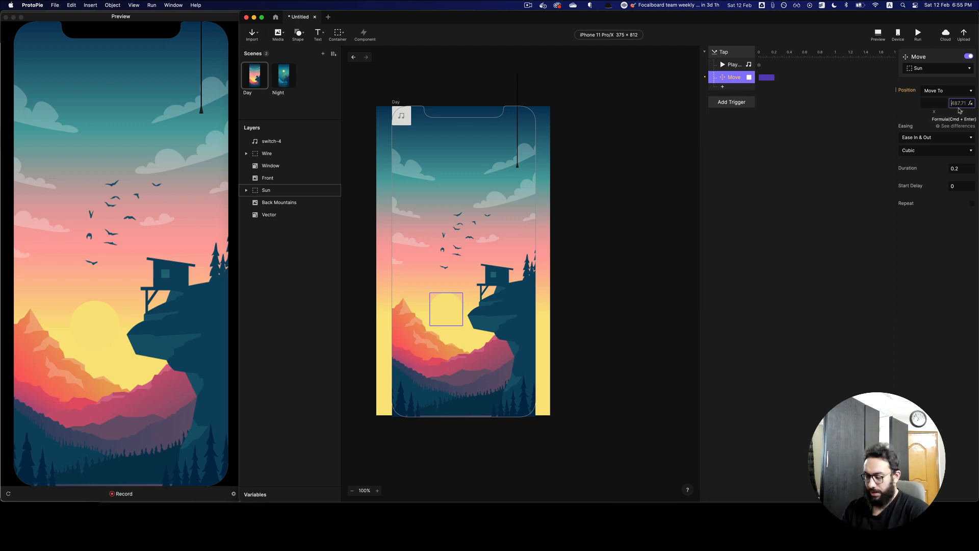
text(900)
key(Return)
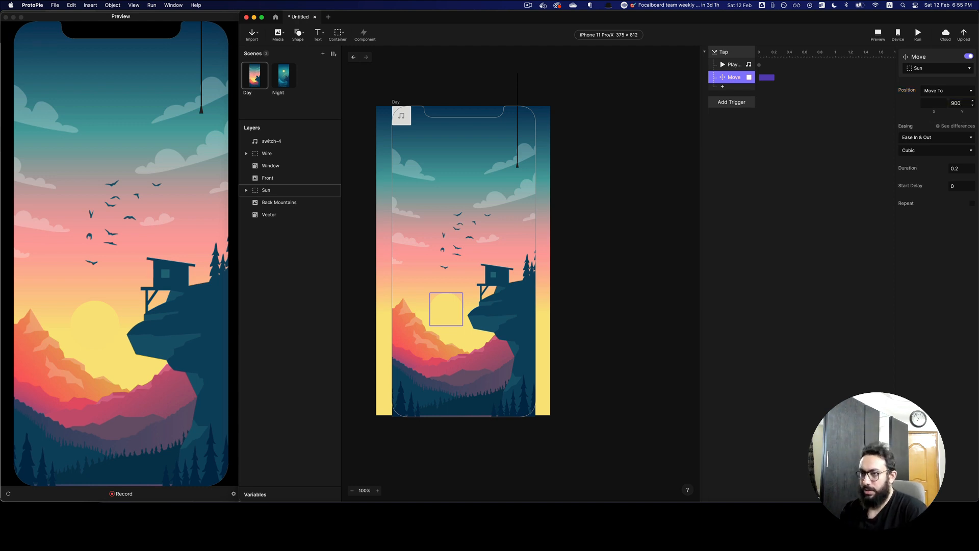
click(120, 174)
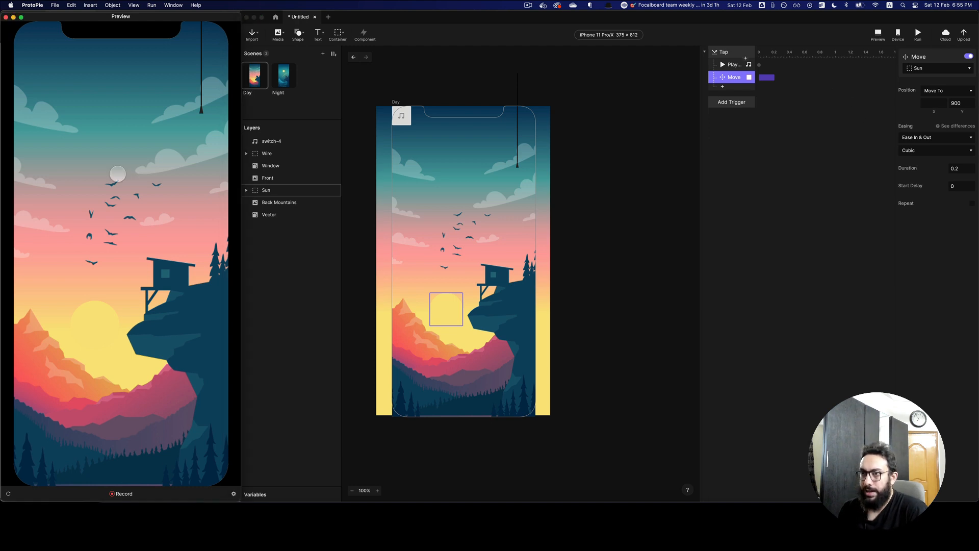
click(201, 108)
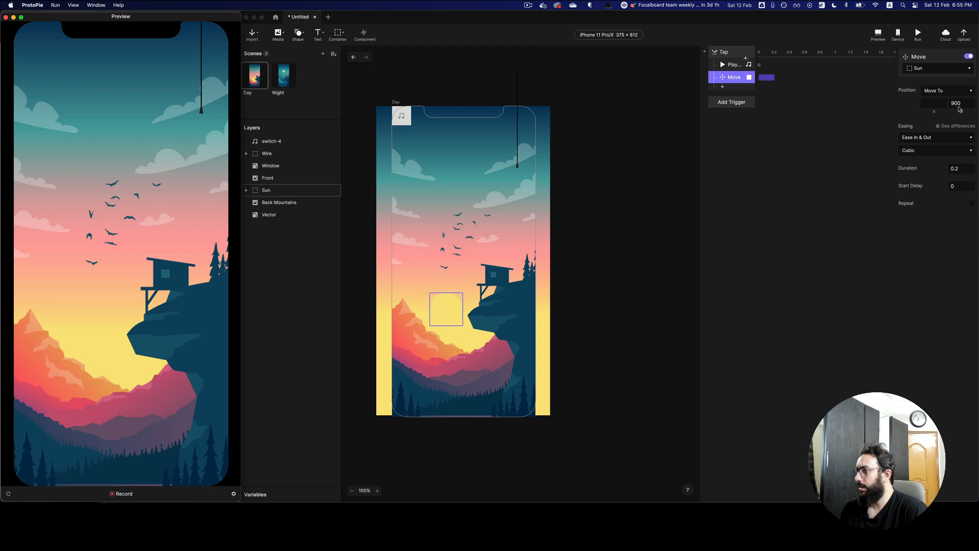
Try a Y position of 1200 for the Sun's Move response and undo that change
click(959, 105)
text(12)
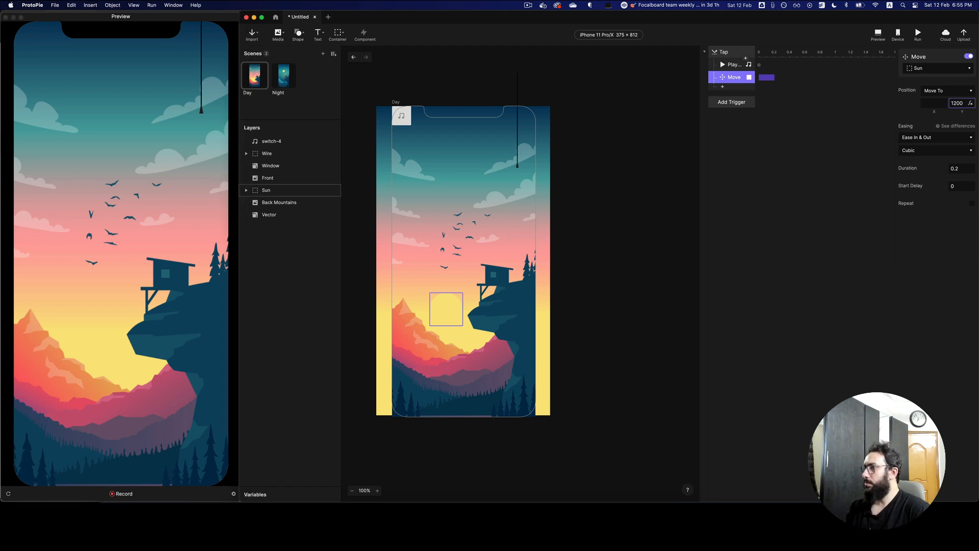
key(Return)
key(super+z)
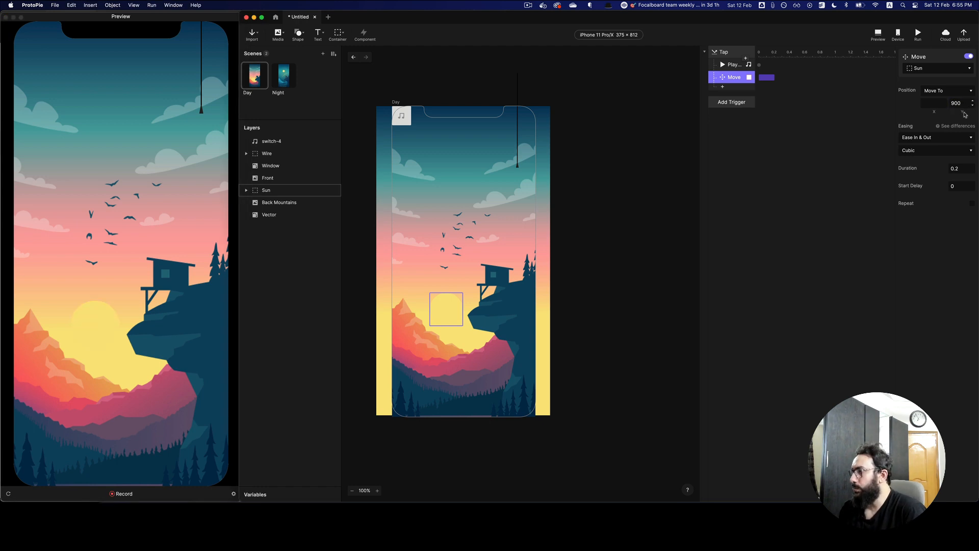
Set the Sun's Move easing to Ease Out and its duration to 1 second, and test it by tapping the wire in the preview
click(938, 138)
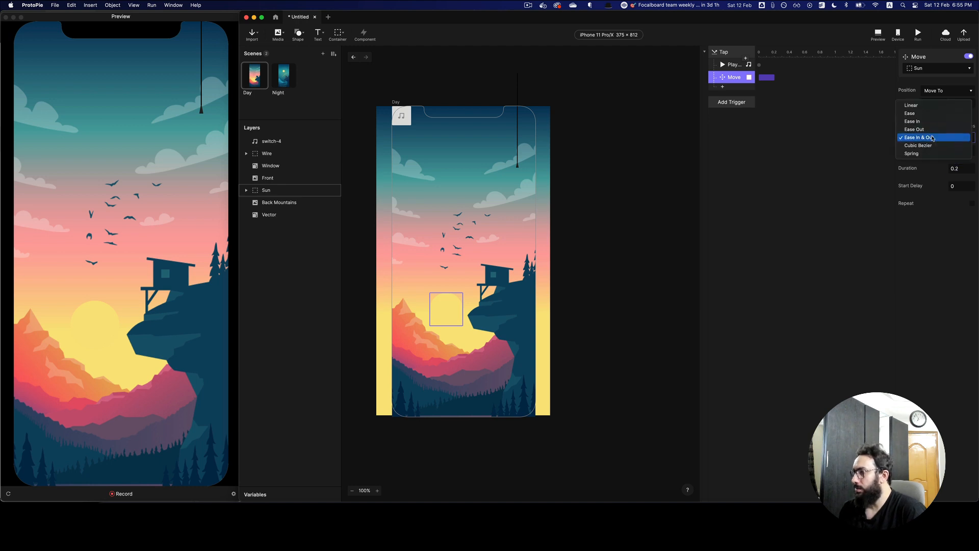
click(931, 129)
click(962, 167)
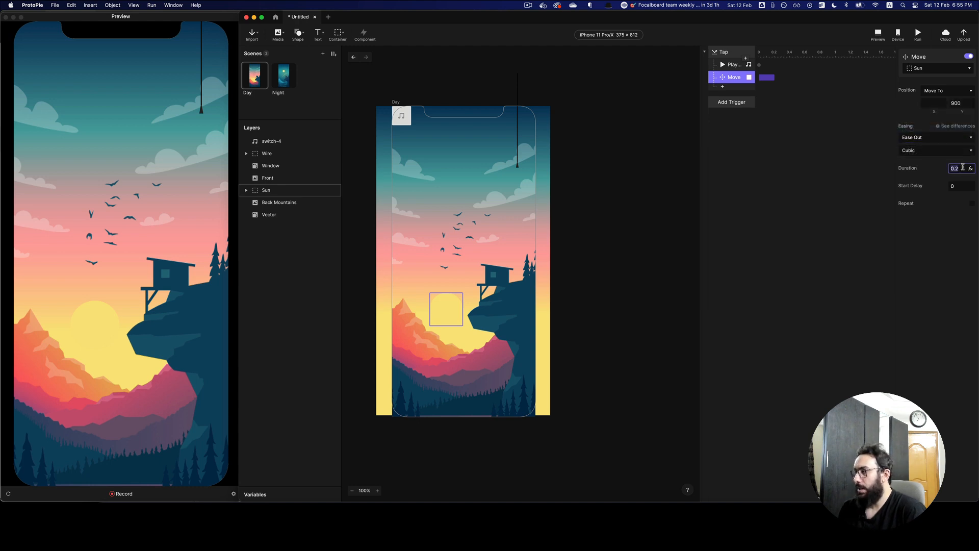
text(1)
key(Return)
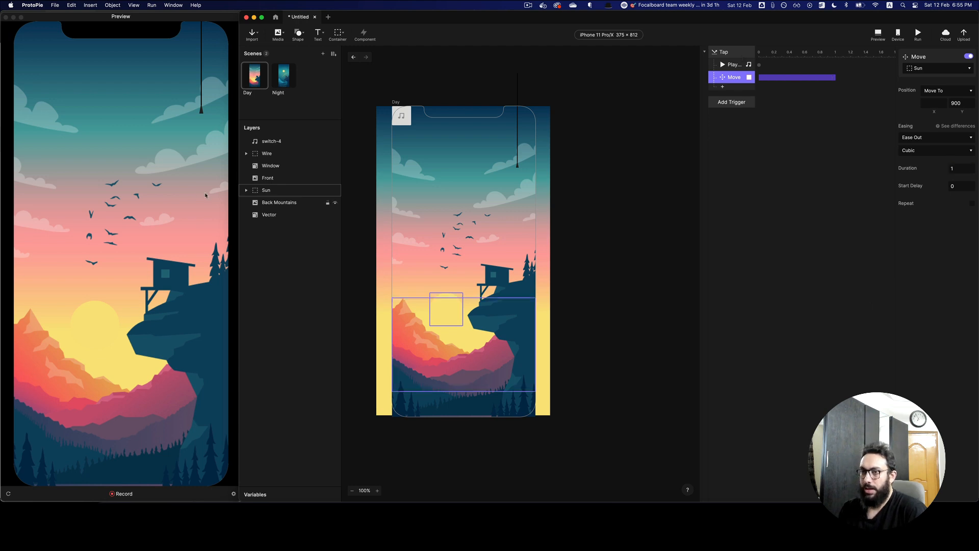
click(146, 200)
click(201, 108)
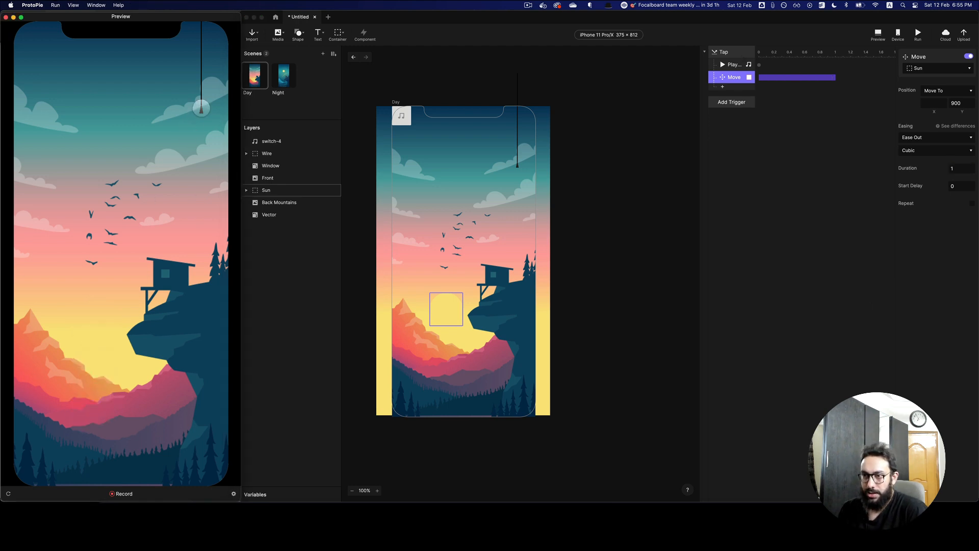
Set the Sun's Move easing to Ease In and its duration to 1.5 seconds, testing the wire tap in the preview and resetting it
click(925, 137)
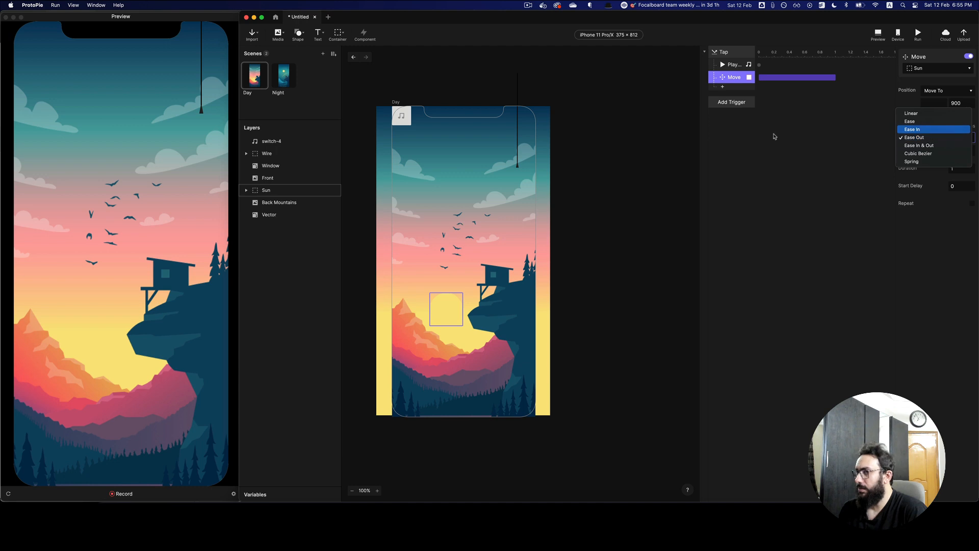
click(911, 128)
click(201, 104)
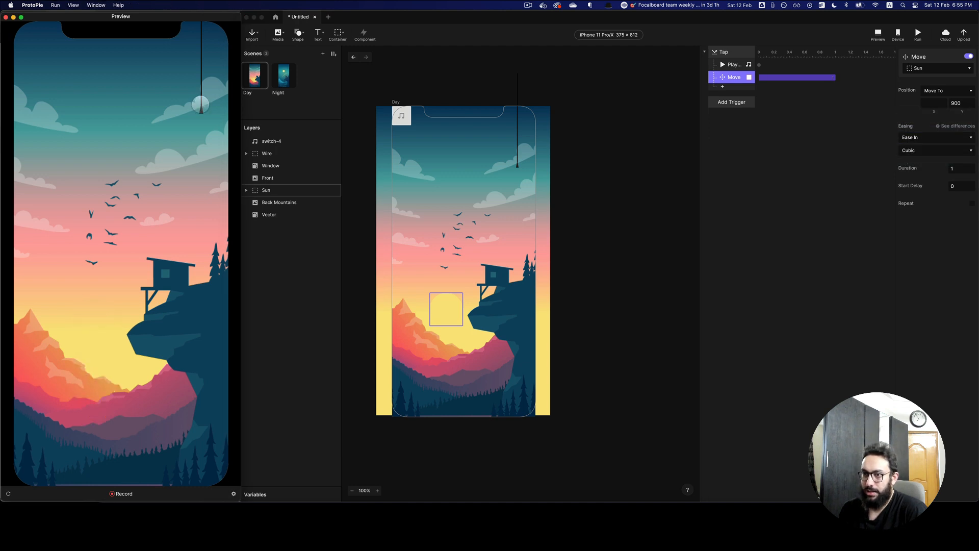
click(958, 170)
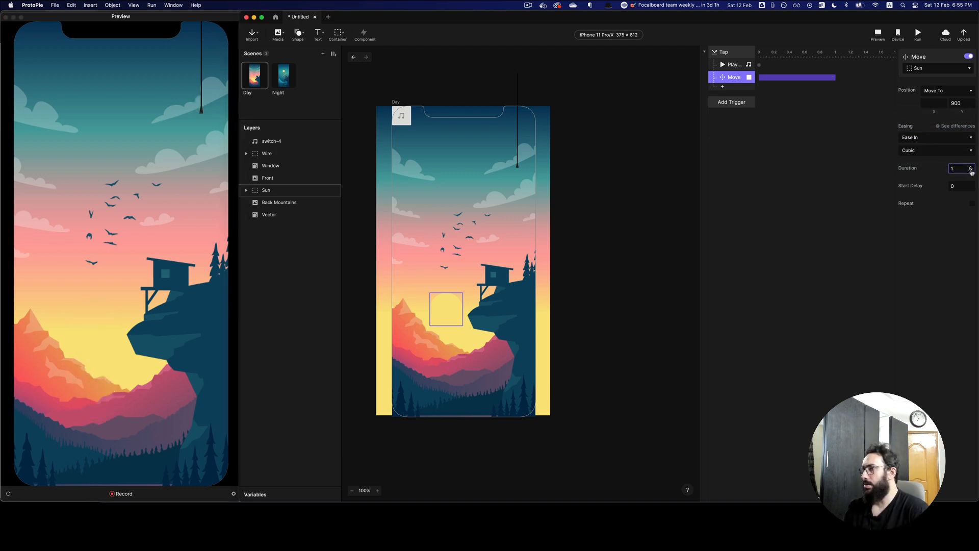
text(.5)
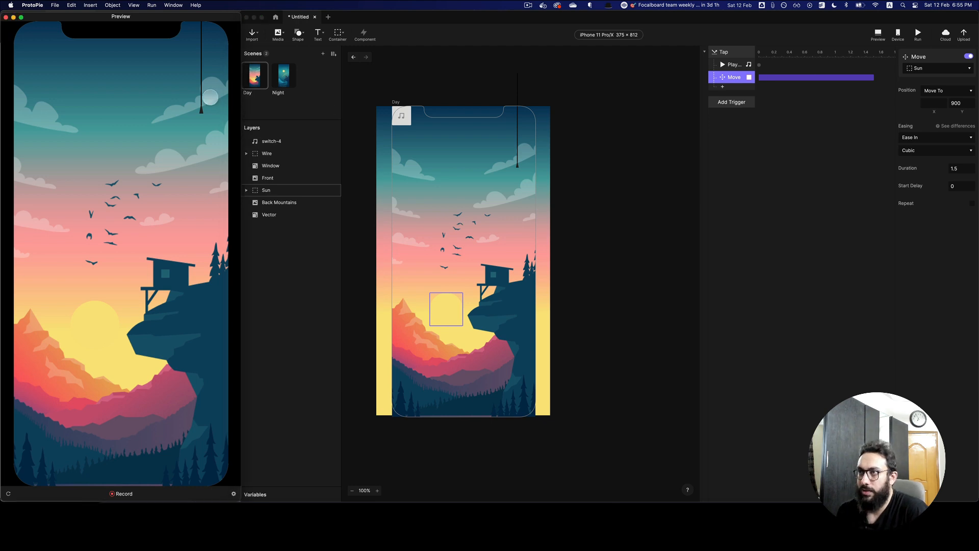
click(199, 100)
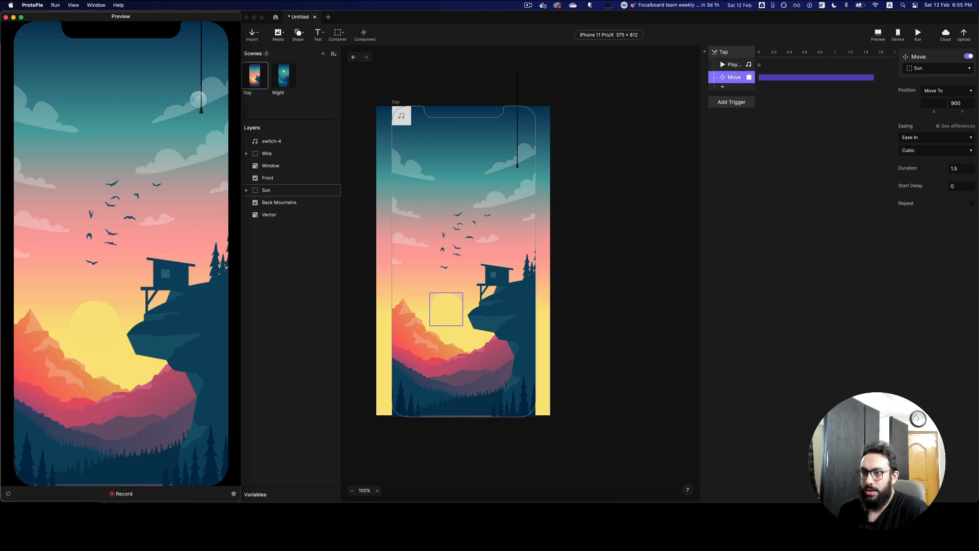
click(199, 101)
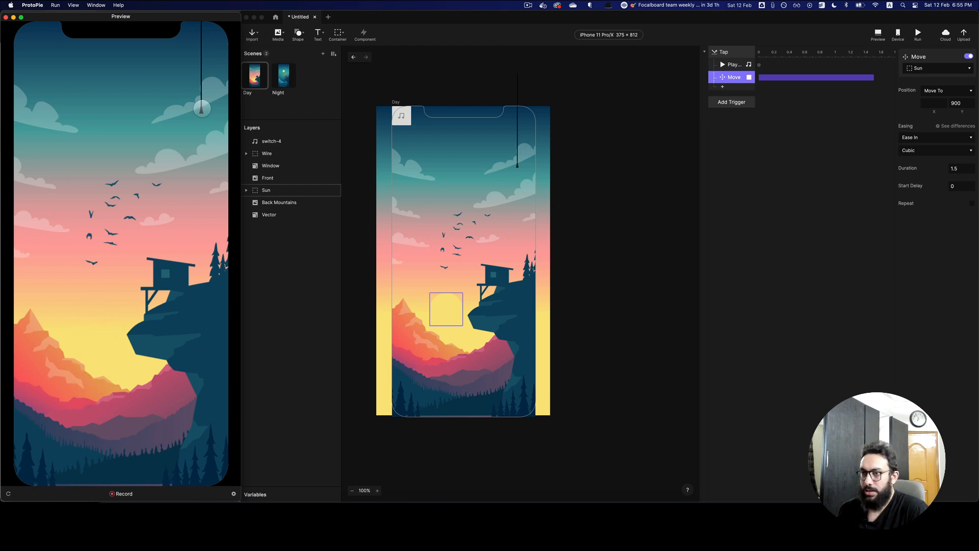
key(super+r)
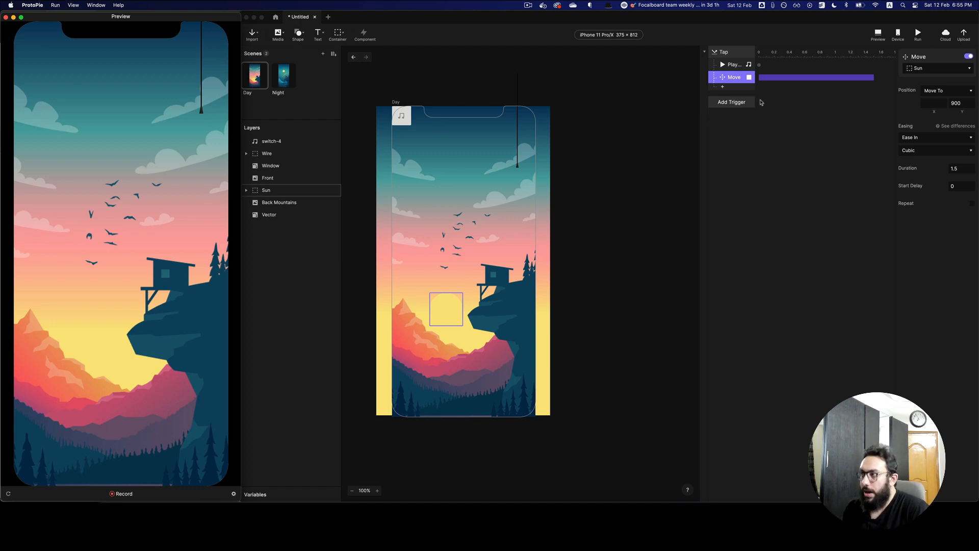
Add a Jump response to the Night scene with a 1.54-second start delay to the Wire's Tap trigger, and test it in the preview
click(741, 92)
click(737, 91)
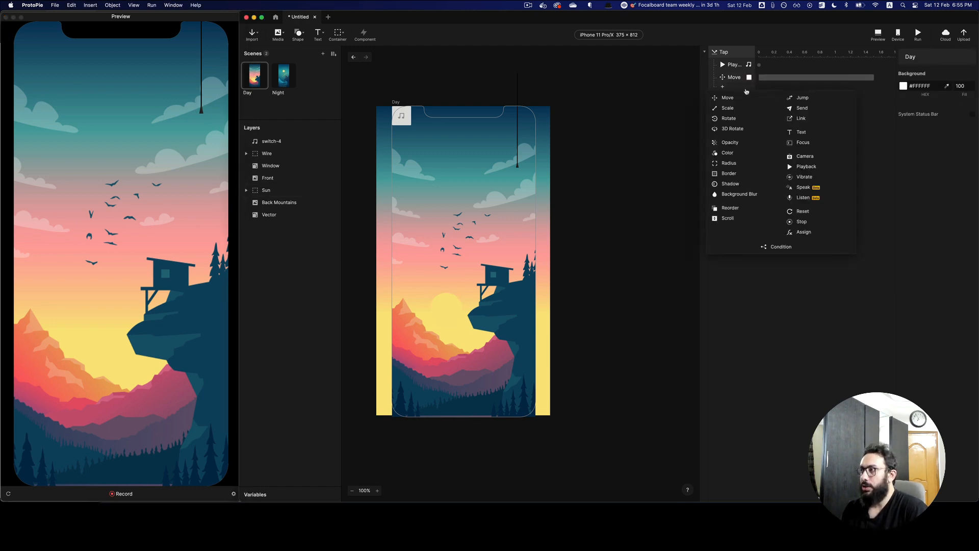
click(802, 101)
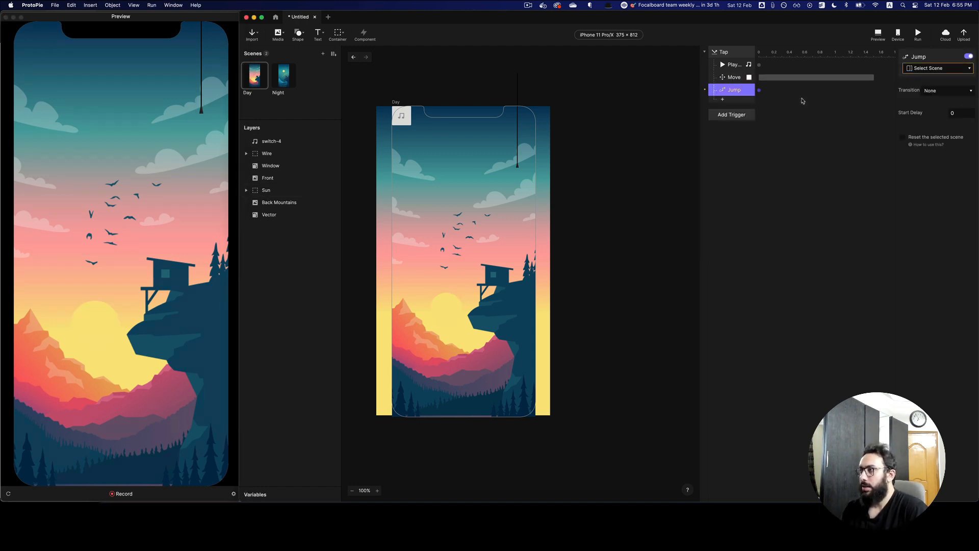
click(921, 69)
click(917, 109)
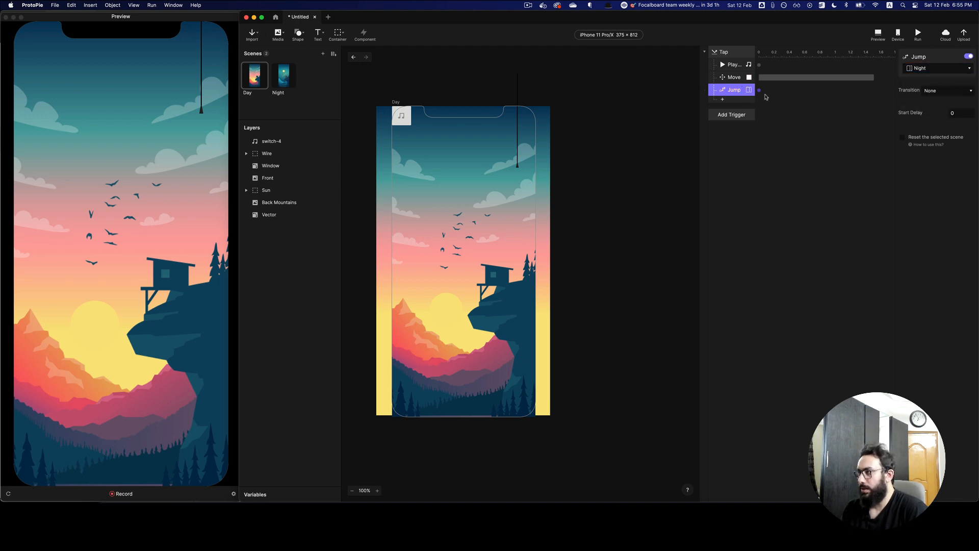
drag(760, 91, 879, 94)
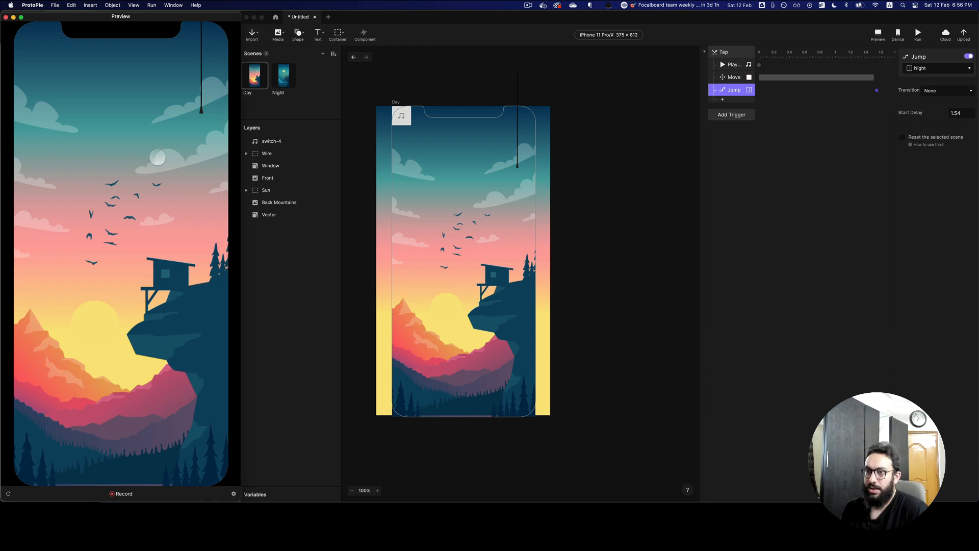
click(158, 157)
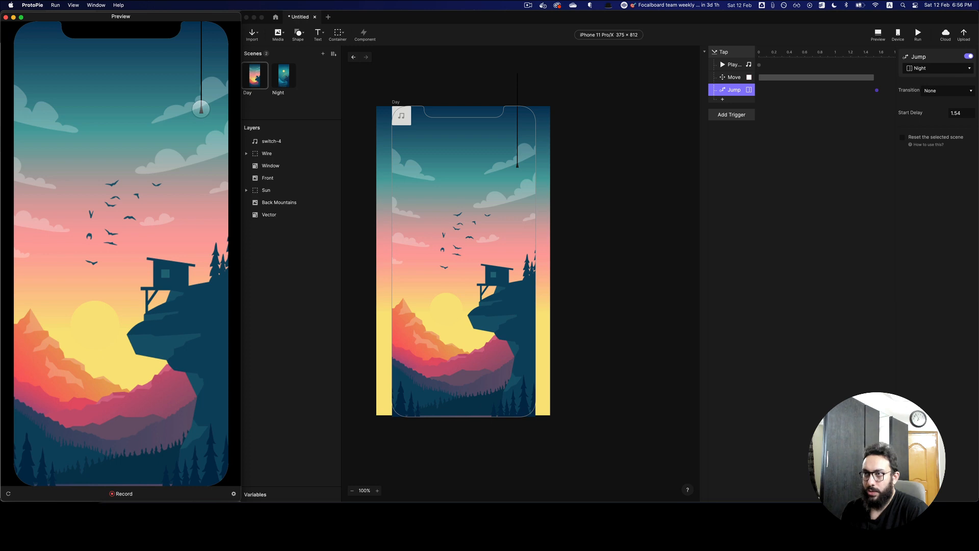
click(201, 109)
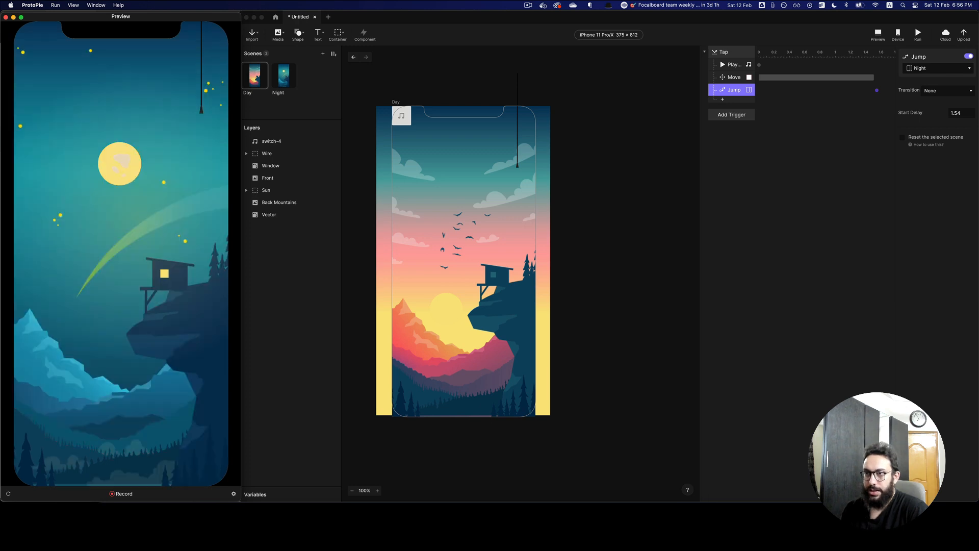
Set the transition of the Jump to the Night scene to Fade and try it in the preview
click(952, 91)
click(951, 92)
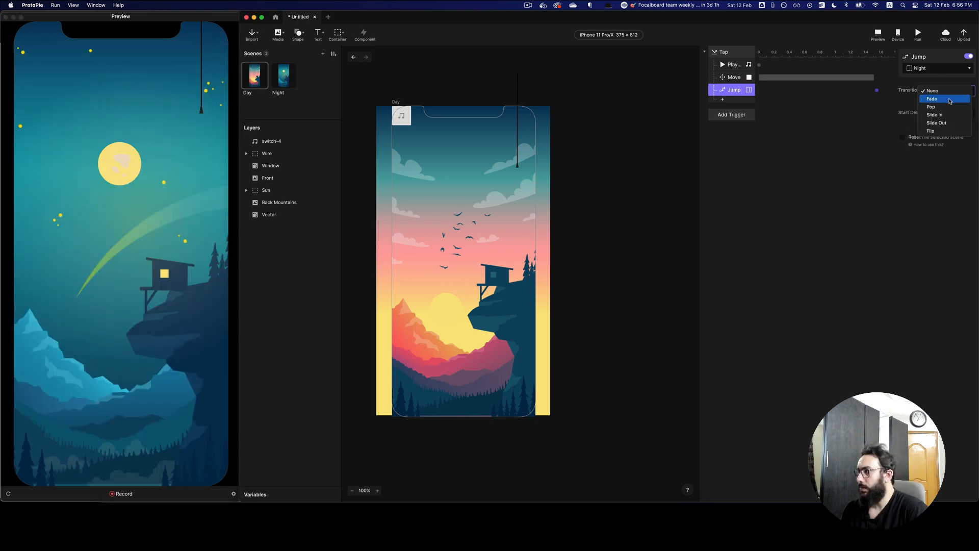
click(949, 101)
click(183, 138)
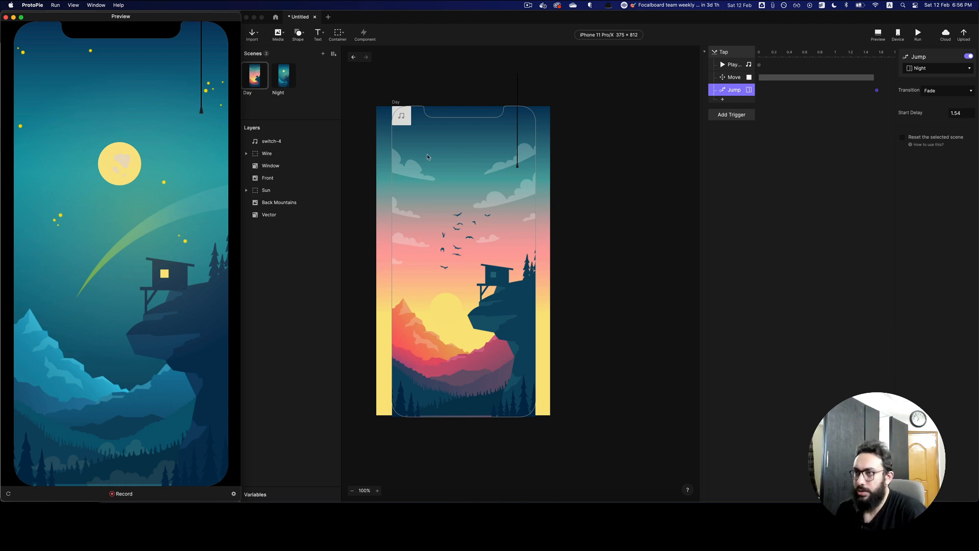
In the Night scene, make the Moon's lowest Vector layer editable and lighten its fill color to #FFEFA8
click(289, 80)
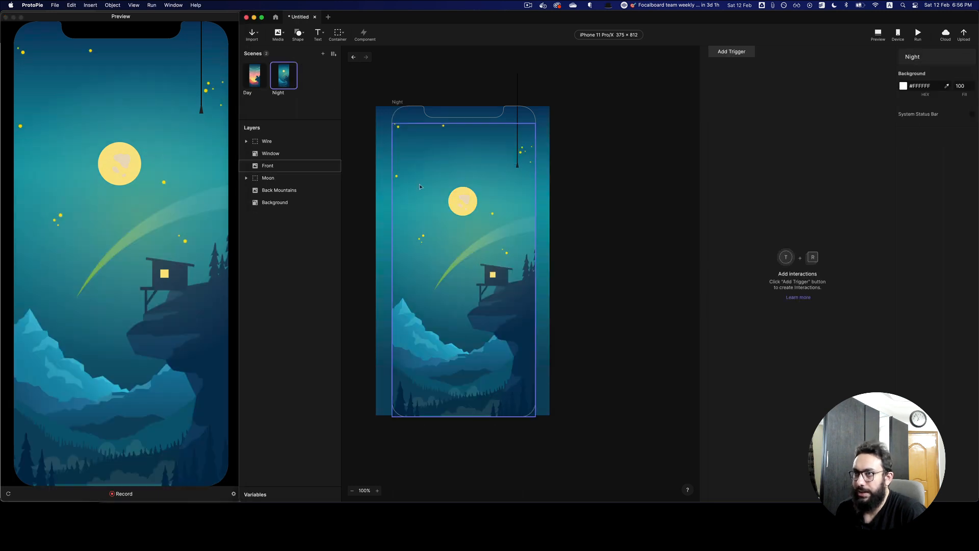
click(473, 206)
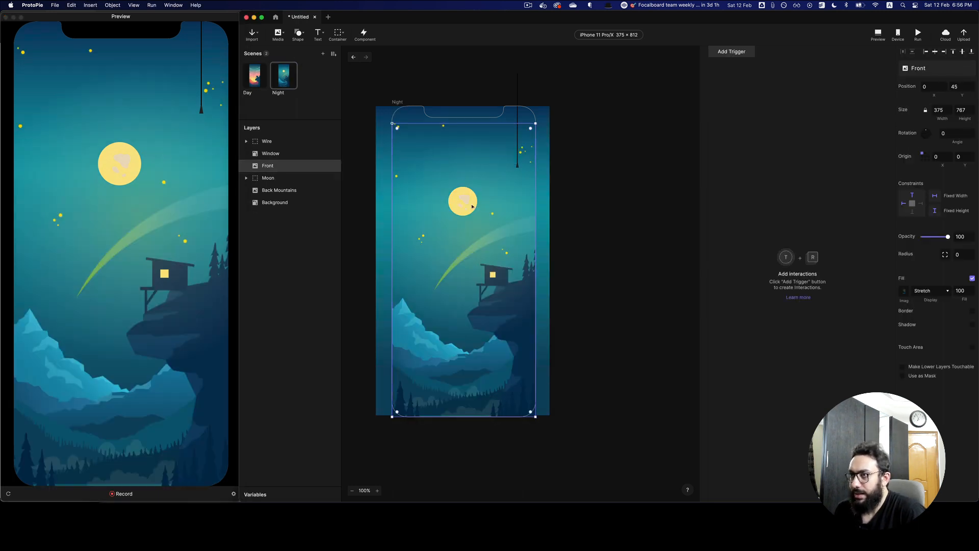
click(246, 178)
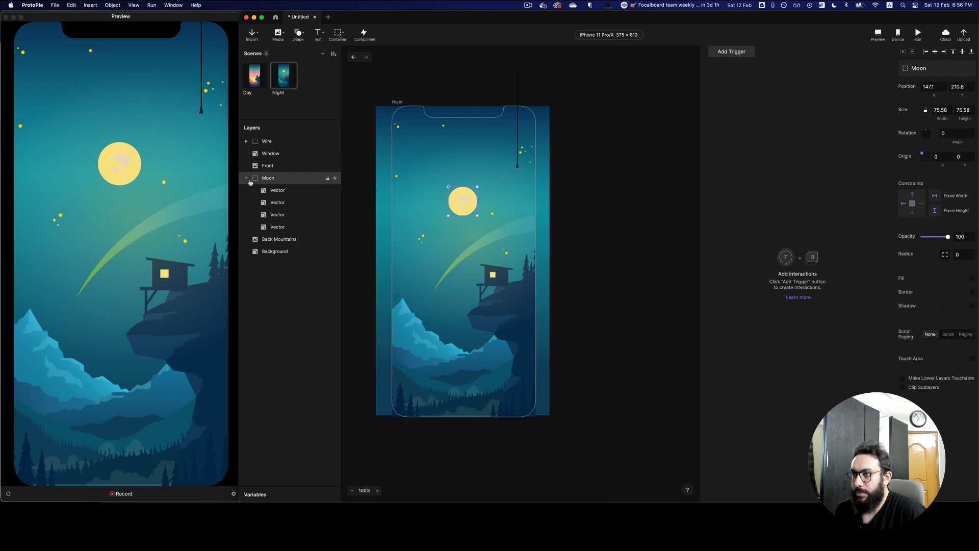
click(277, 228)
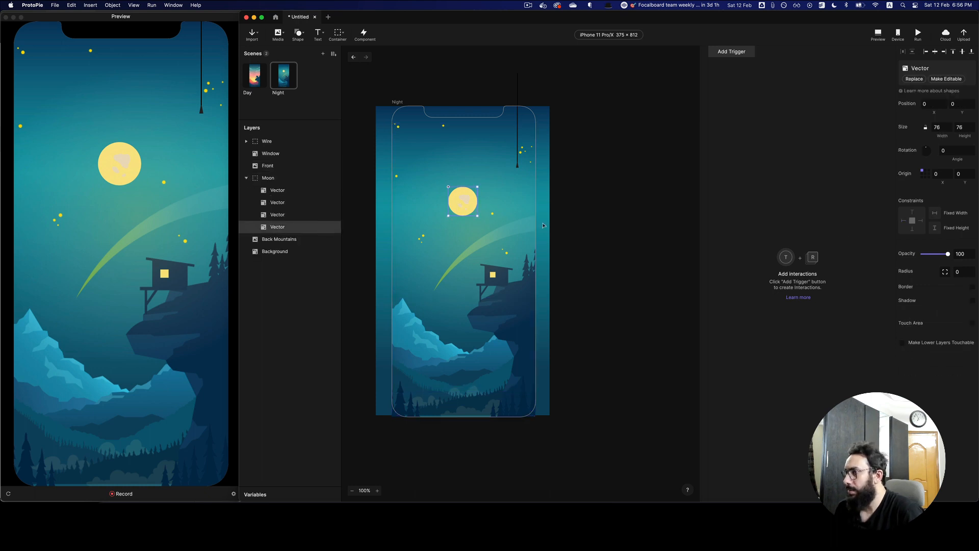
click(947, 79)
click(903, 293)
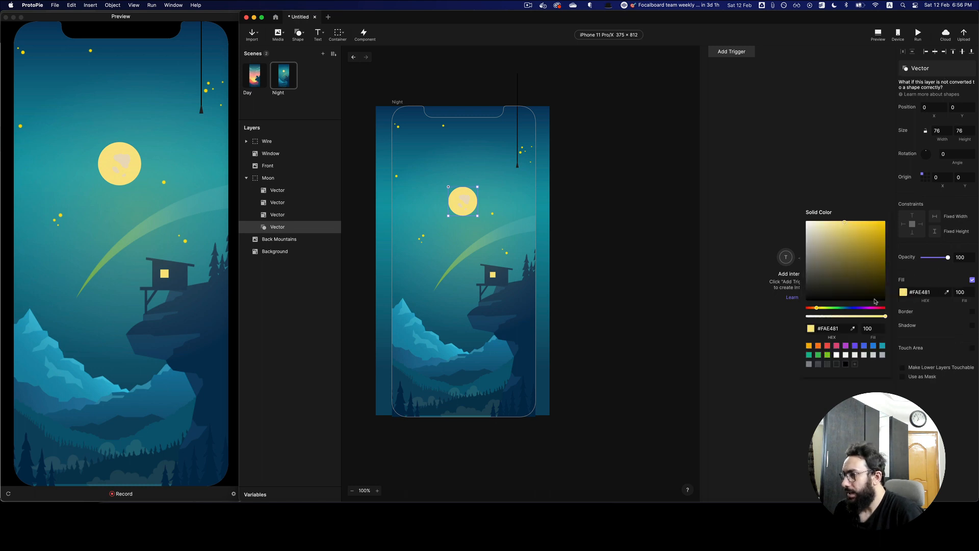
drag(845, 231, 834, 219)
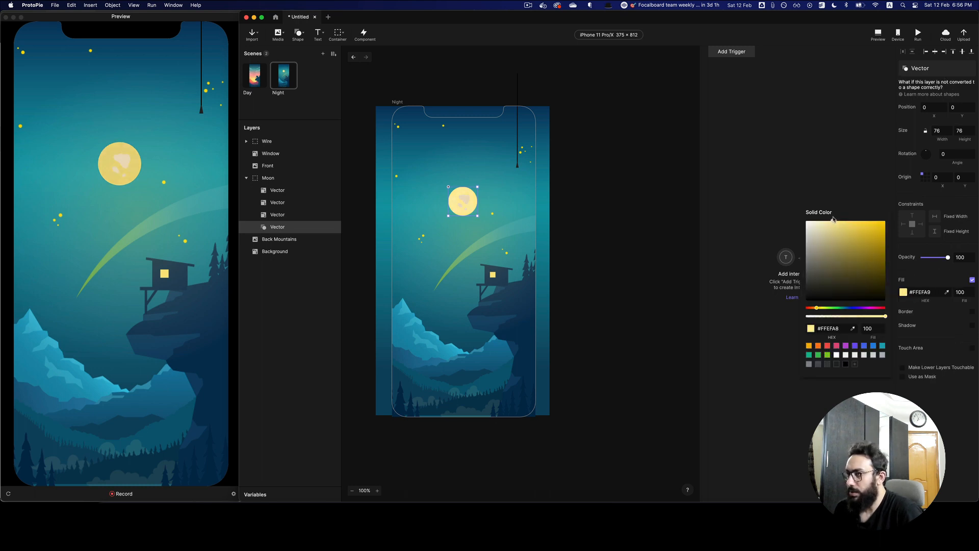
click(615, 191)
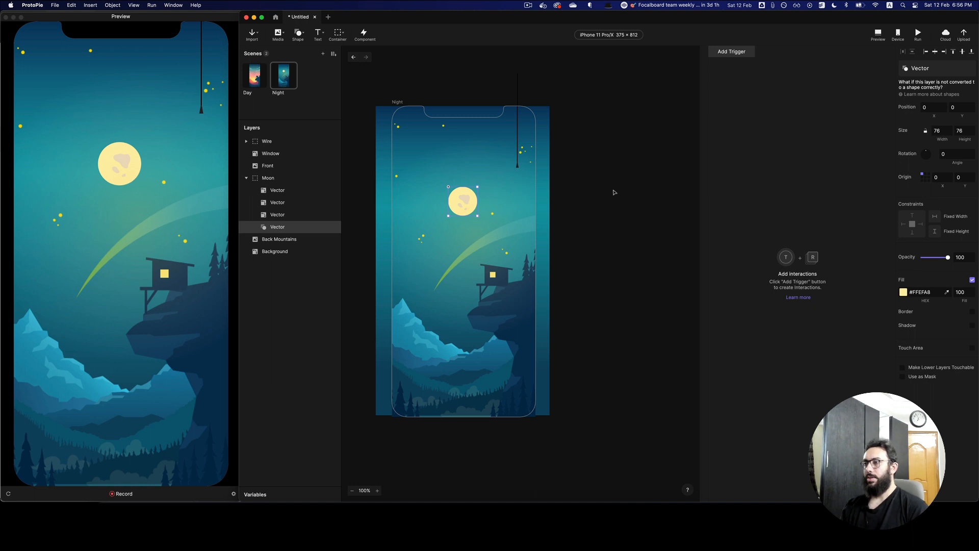
click(614, 191)
Collapse the Moon group and move it straight up above the Night scene's screen, to about X 147, Y -90
click(280, 178)
click(247, 178)
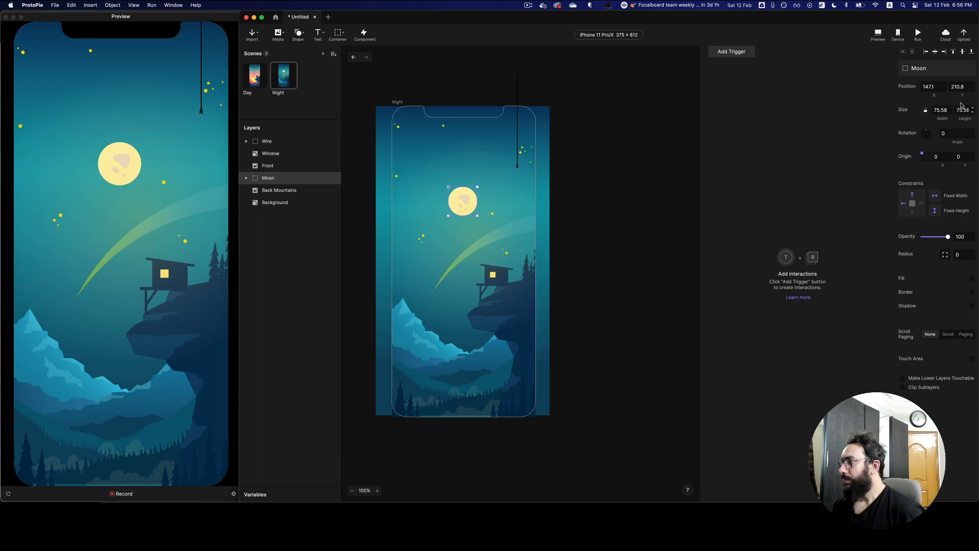
click(960, 87)
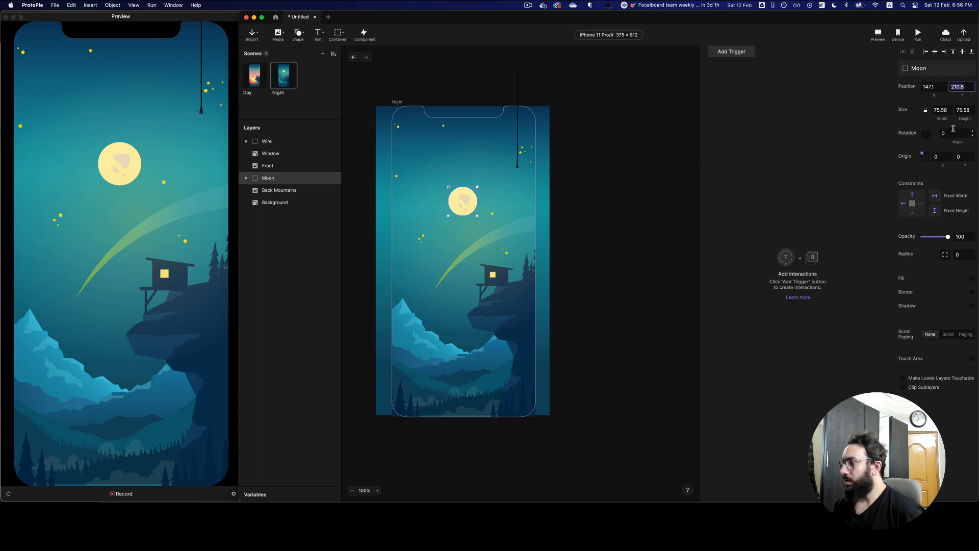
click(594, 175)
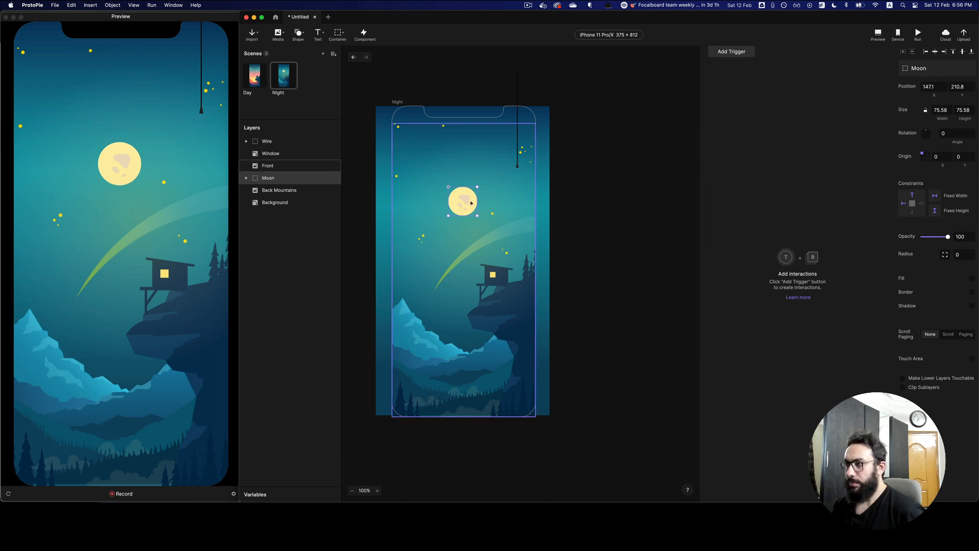
drag(469, 203, 472, 87)
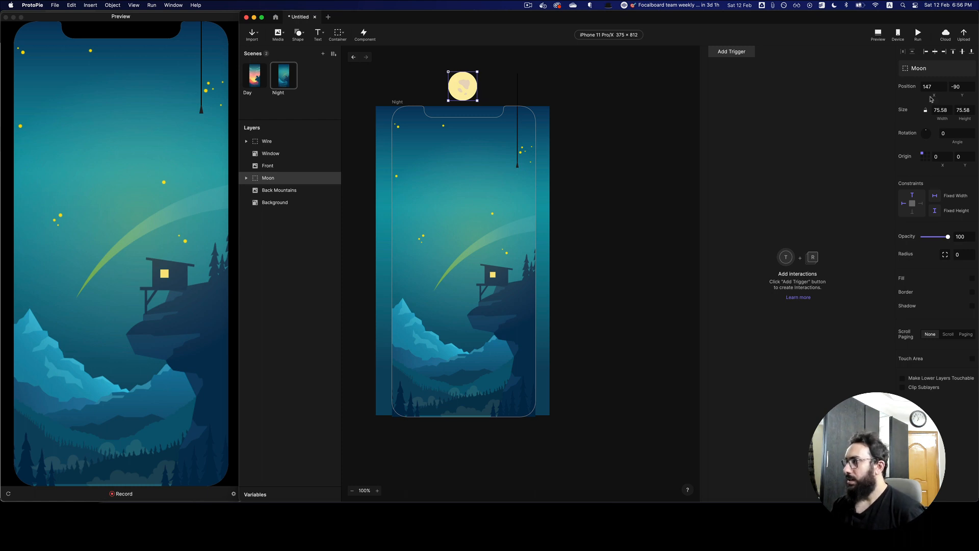
Add a Start trigger to the Night scene with a Move response that moves the Moon to Y 210
click(737, 52)
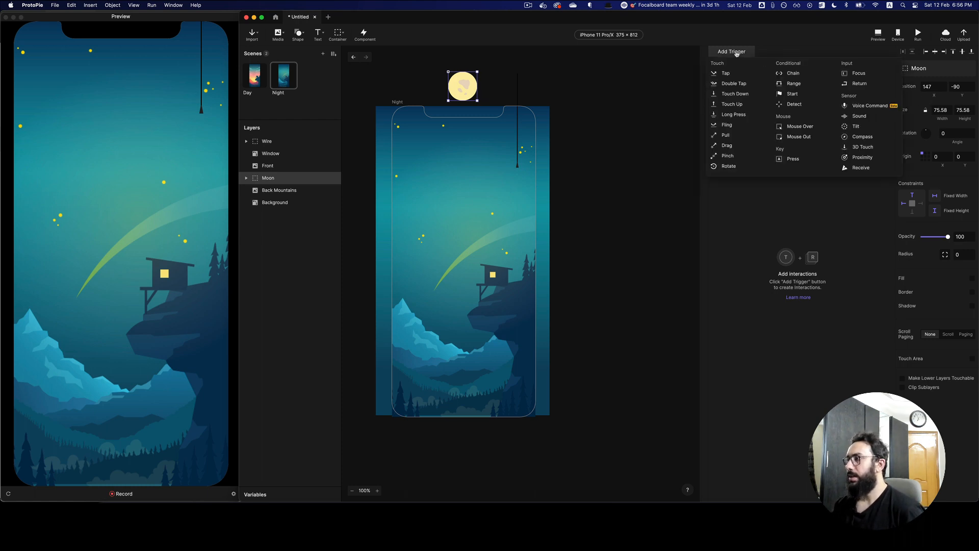
click(810, 94)
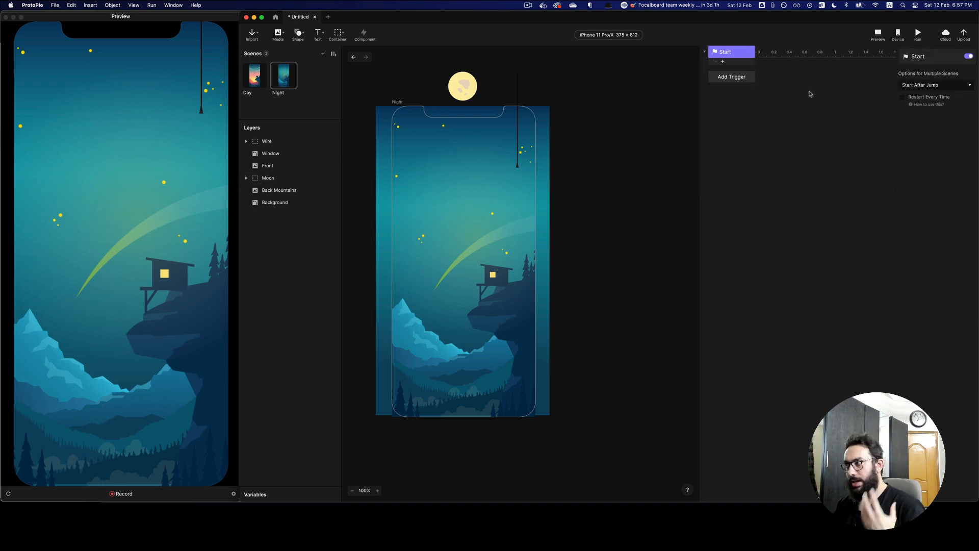
click(741, 64)
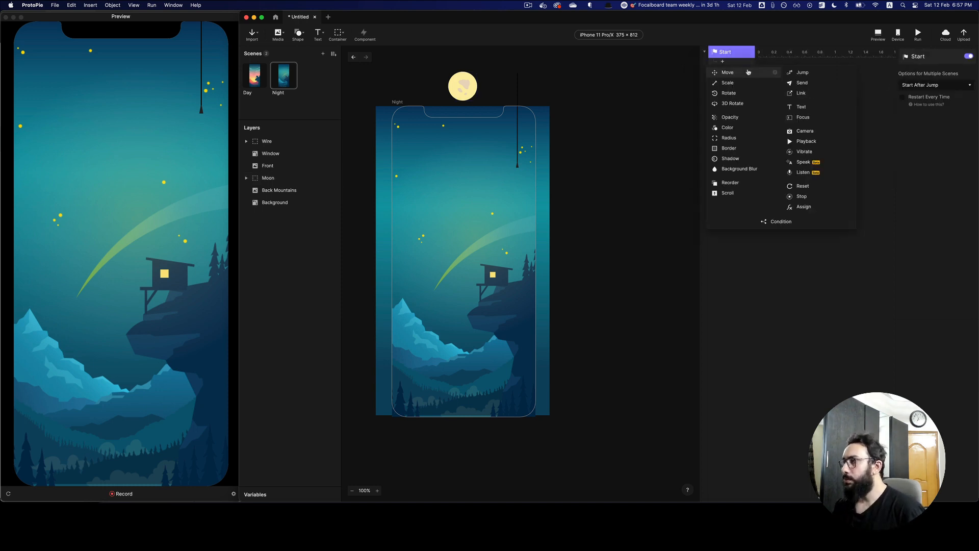
click(748, 72)
click(929, 71)
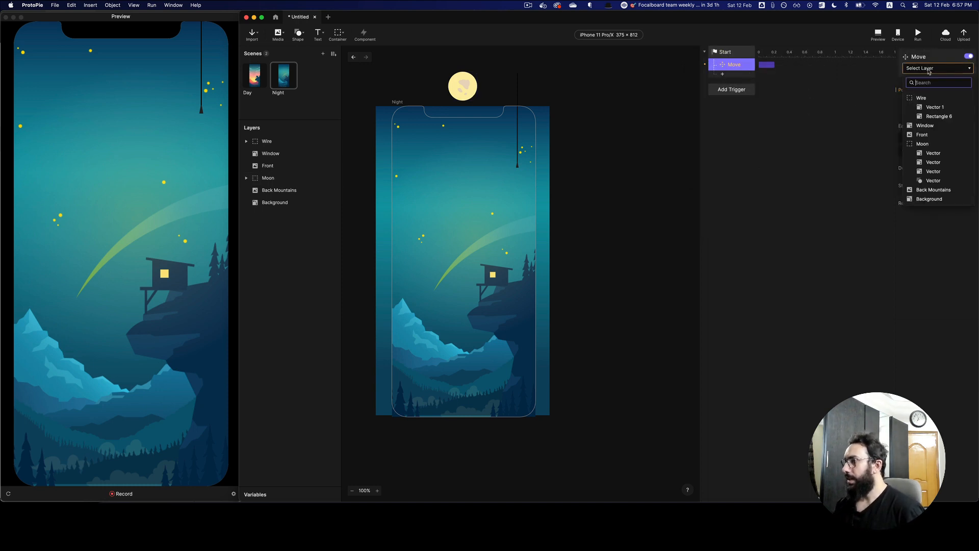
text(moo)
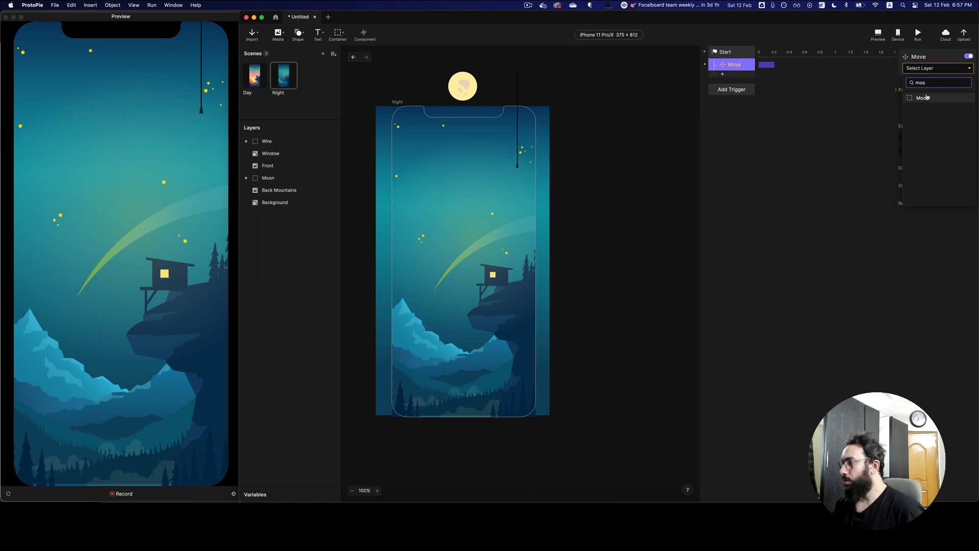
click(922, 97)
click(956, 103)
text(210)
key(Return)
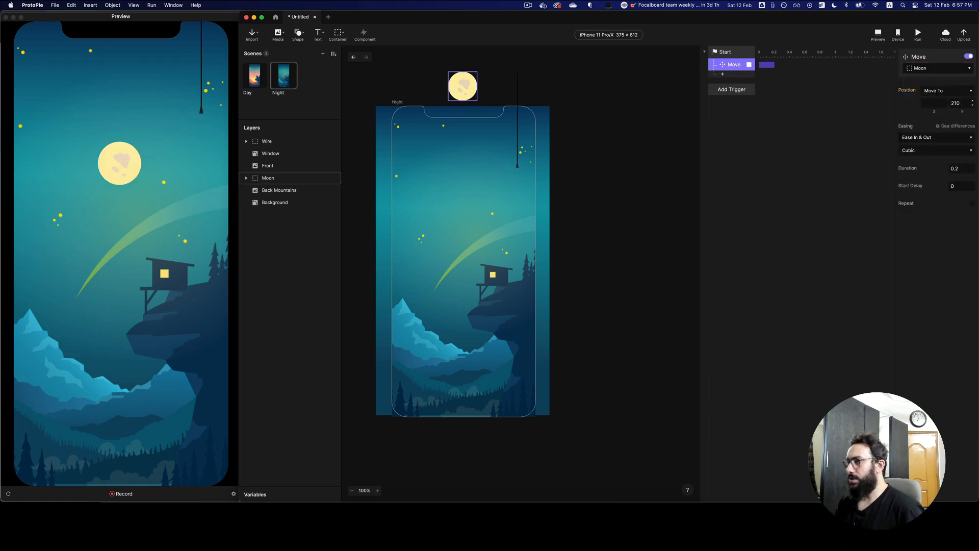
Set the Moon's Move response under the Start trigger to a duration of 1.5 and Ease Out easing
click(949, 138)
click(959, 169)
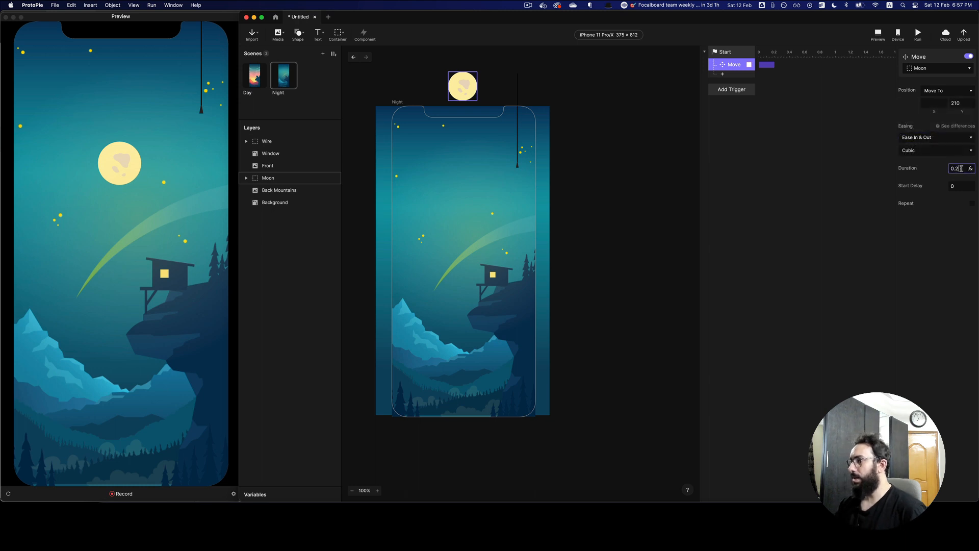
text(1.5)
key(Return)
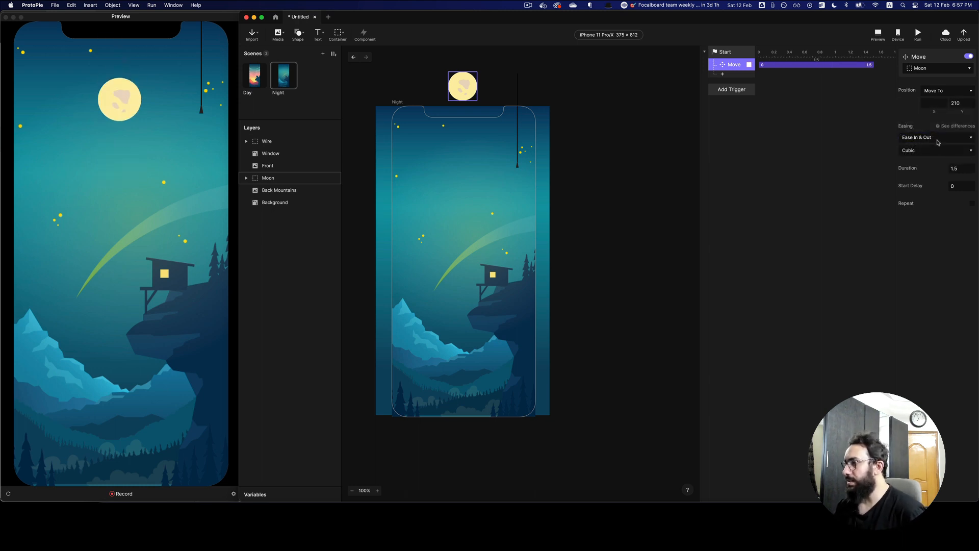
click(936, 138)
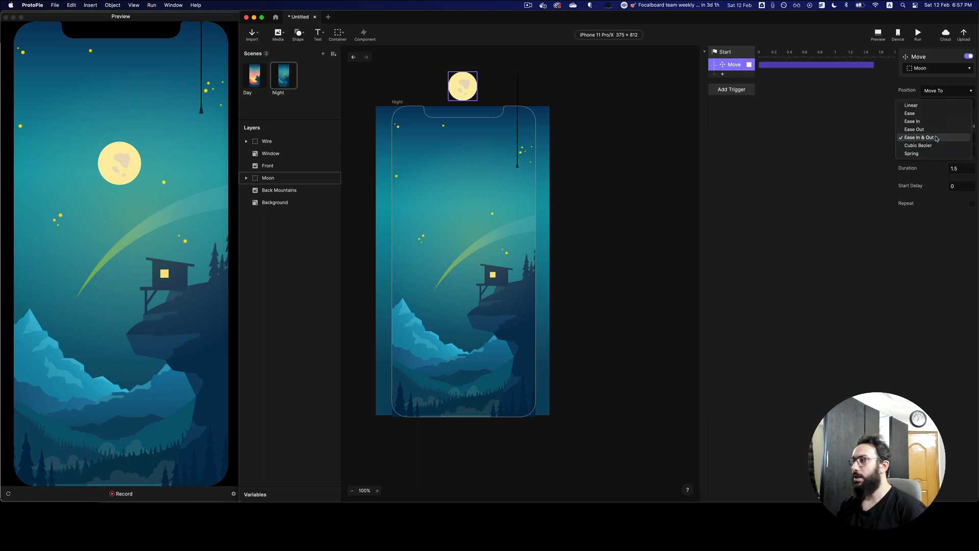
click(934, 123)
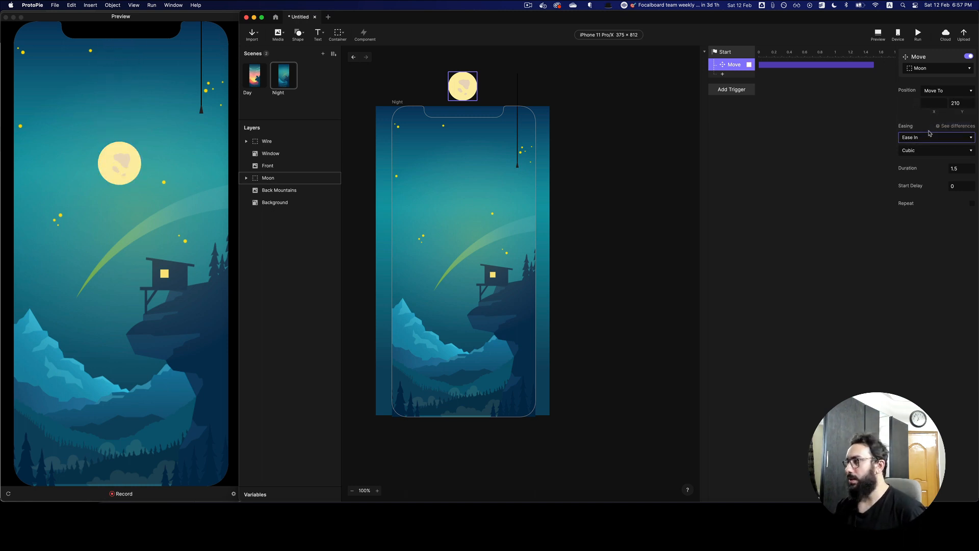
click(930, 134)
click(928, 144)
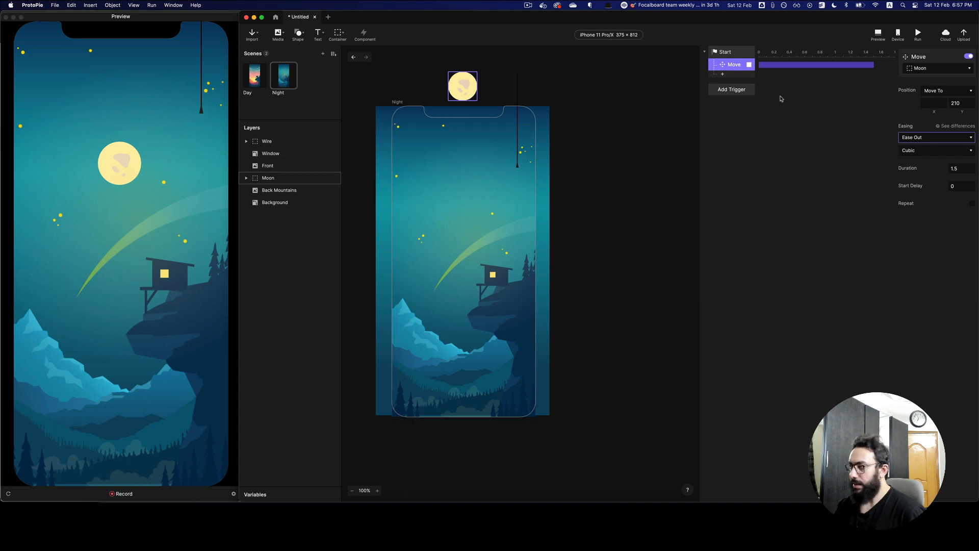
Add a Tap trigger on the Night scene's Wire with a Move response to Y 900
click(732, 90)
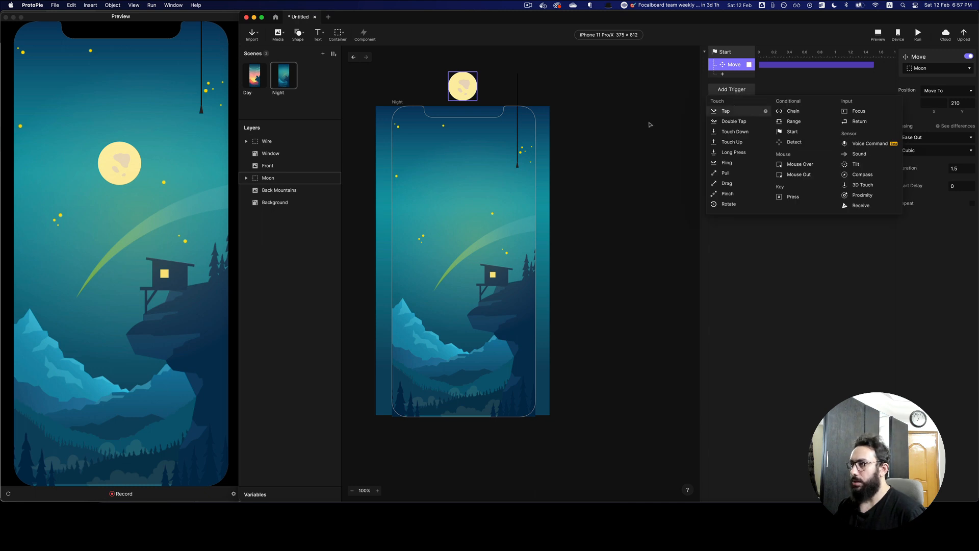
click(519, 142)
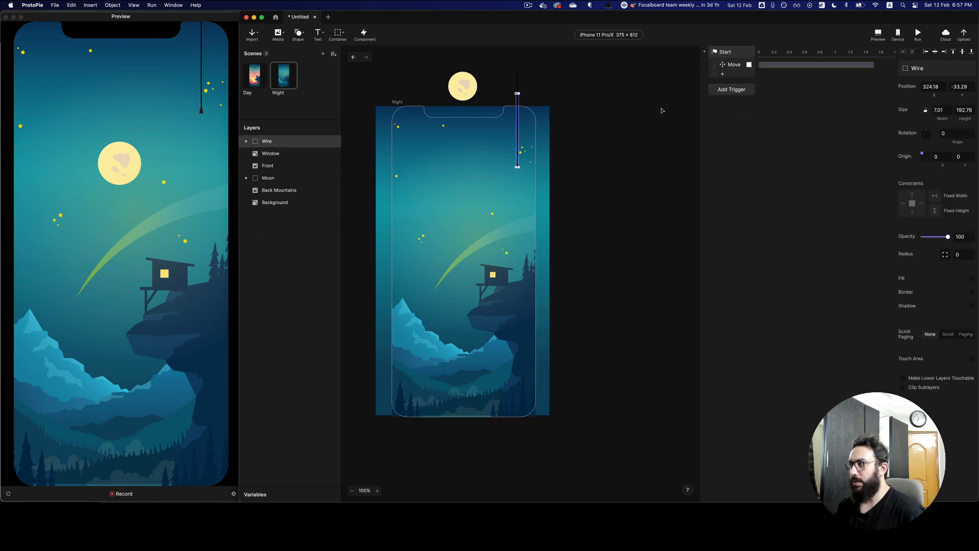
click(724, 92)
click(726, 109)
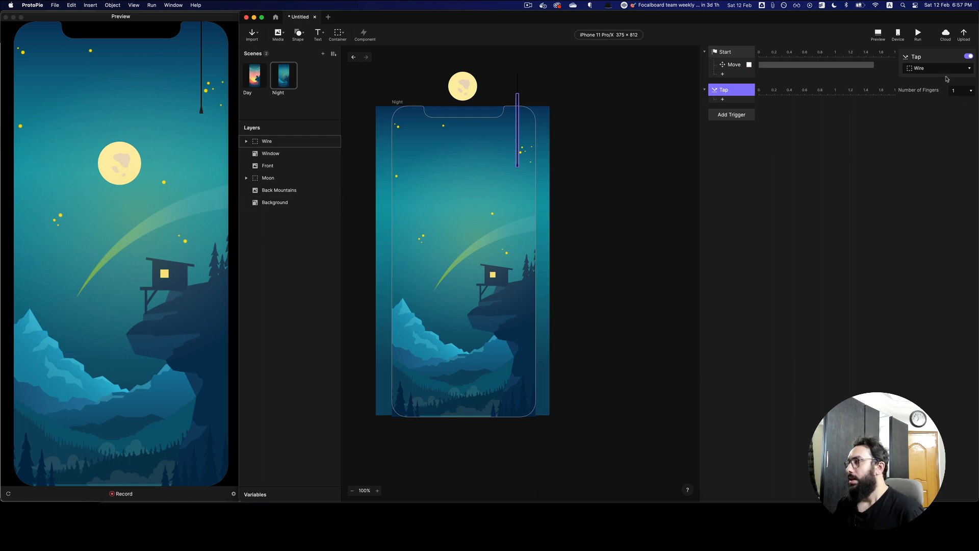
click(741, 103)
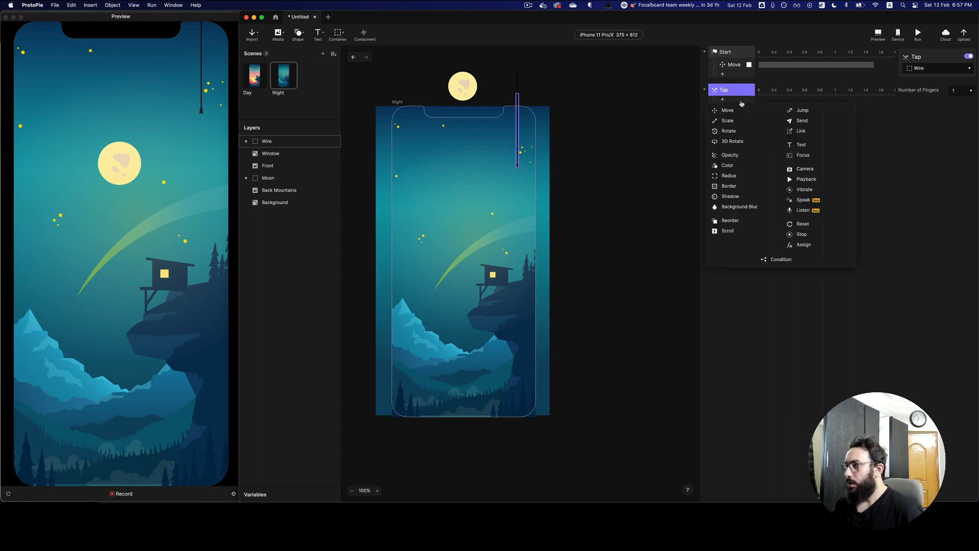
click(728, 110)
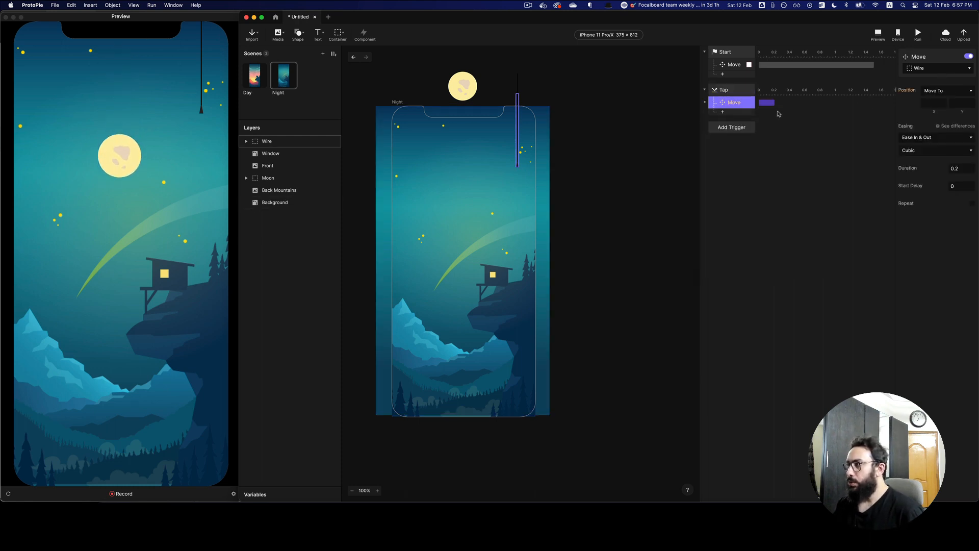
click(966, 103)
text(900)
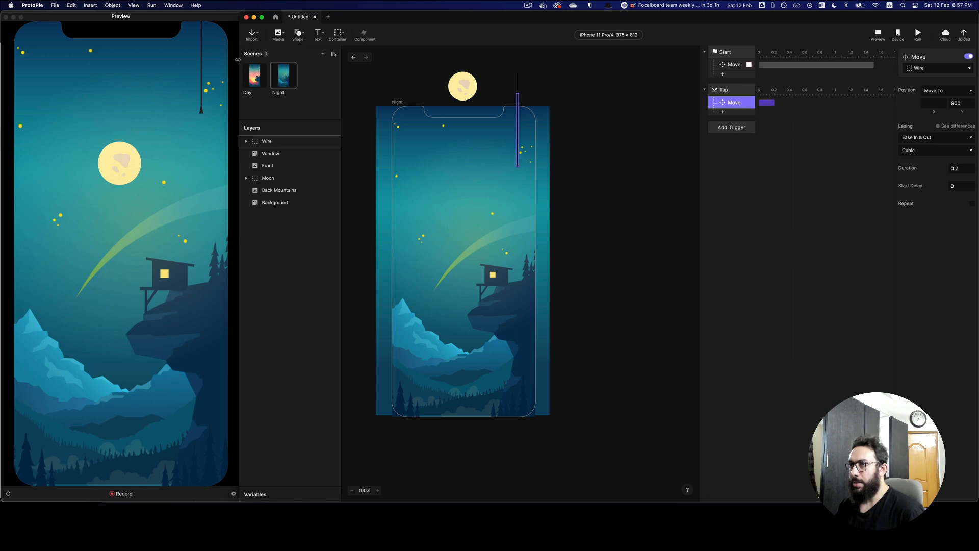
Match the Night scene's Tap Move response to the Day scene's Sun movement with a duration of 1.5 and Ease In easing
click(253, 69)
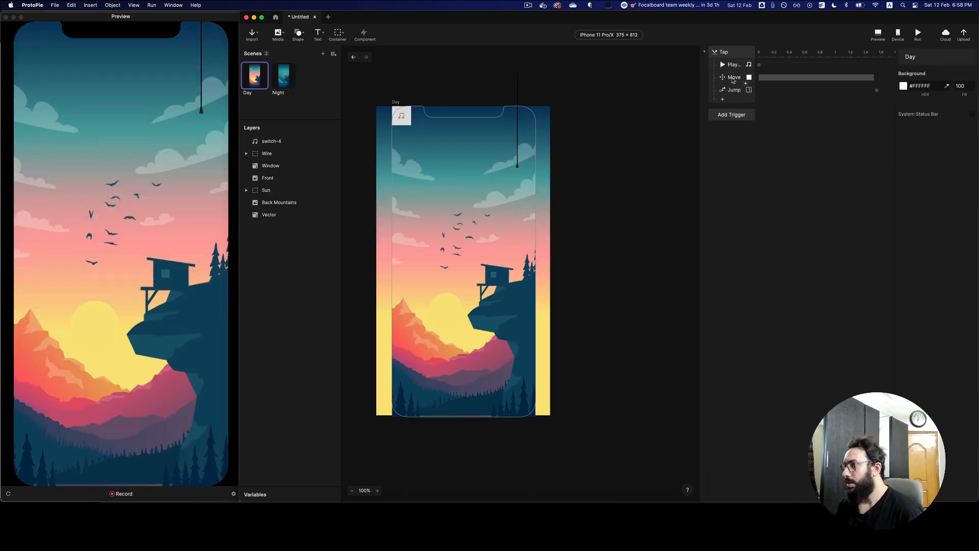
click(733, 77)
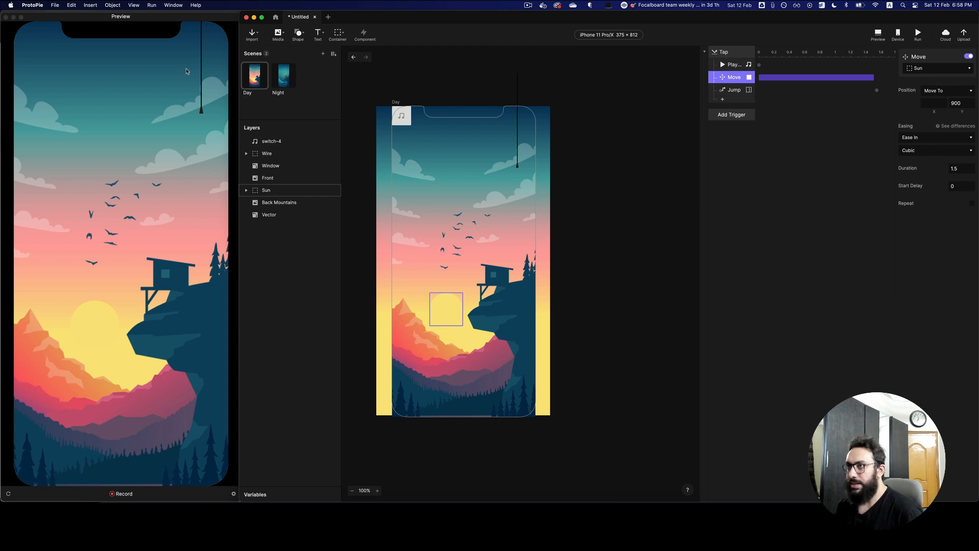
click(277, 72)
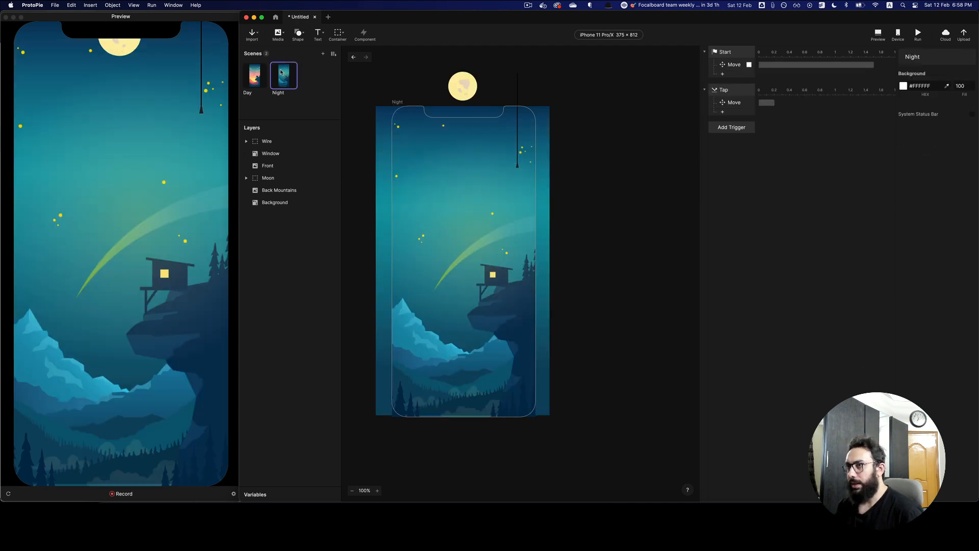
click(769, 103)
click(959, 169)
text(1)
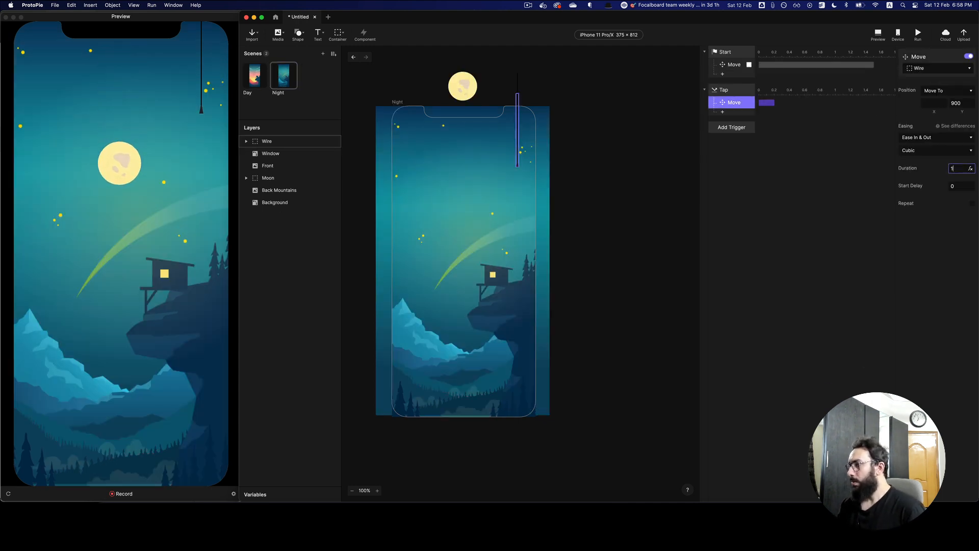
text(.5)
key(Return)
click(936, 137)
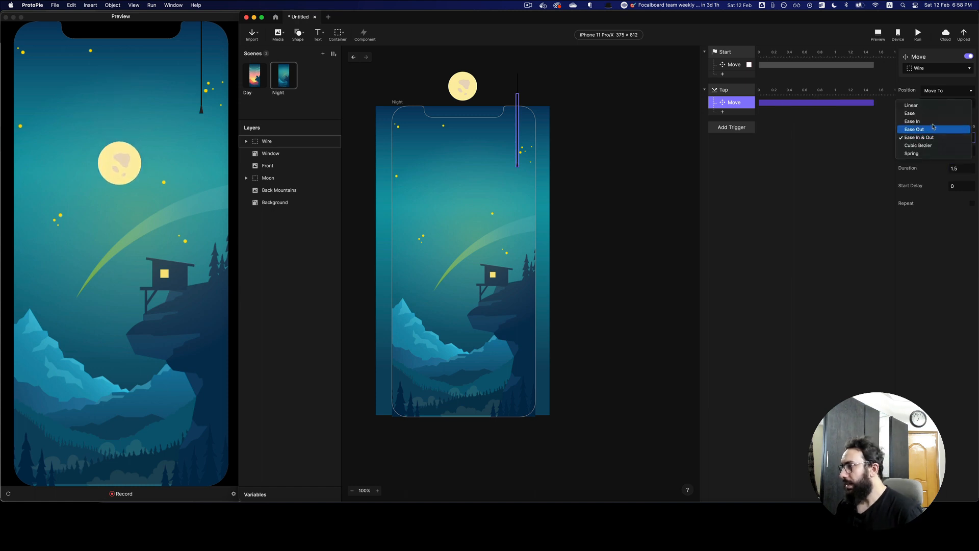
click(933, 122)
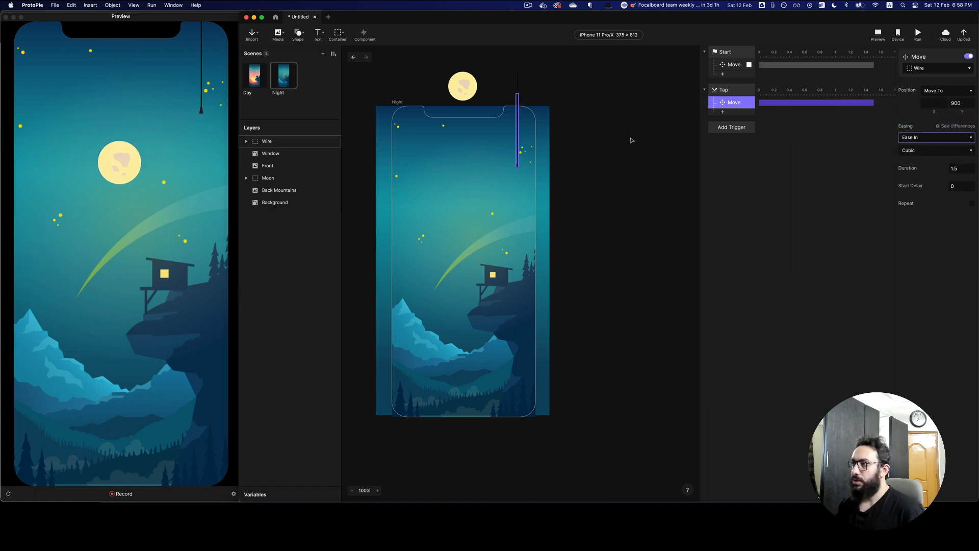
Change the target of the Tap trigger's Move response to the Moon and try the wire in the preview
click(204, 106)
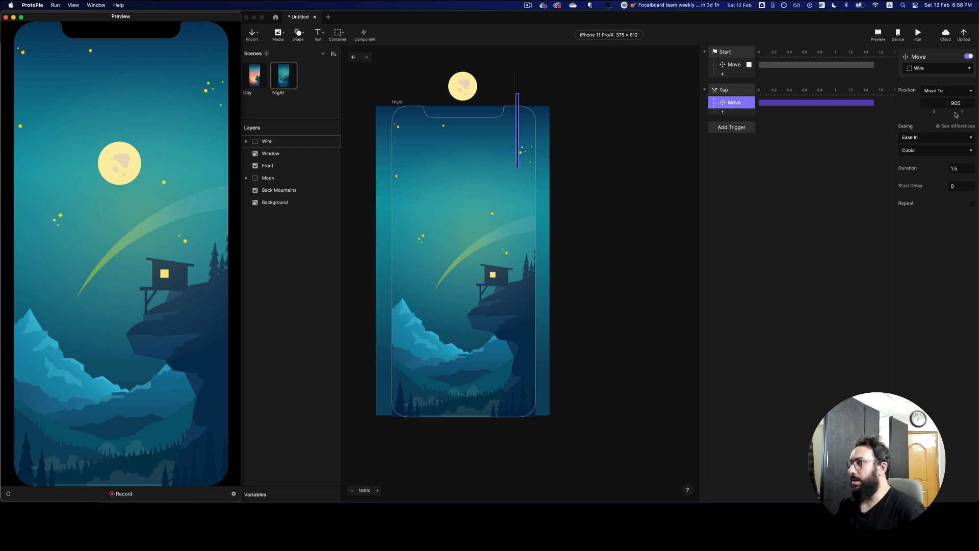
click(940, 68)
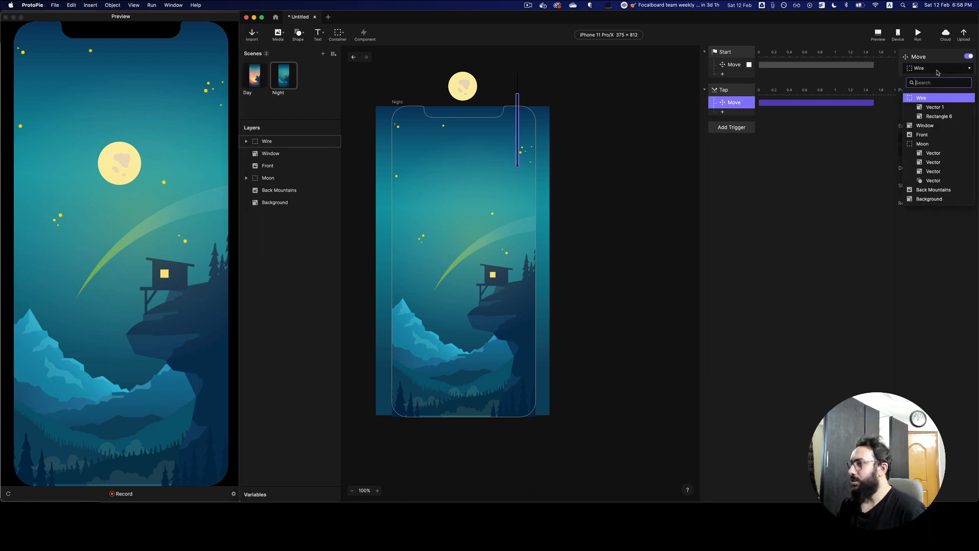
click(934, 144)
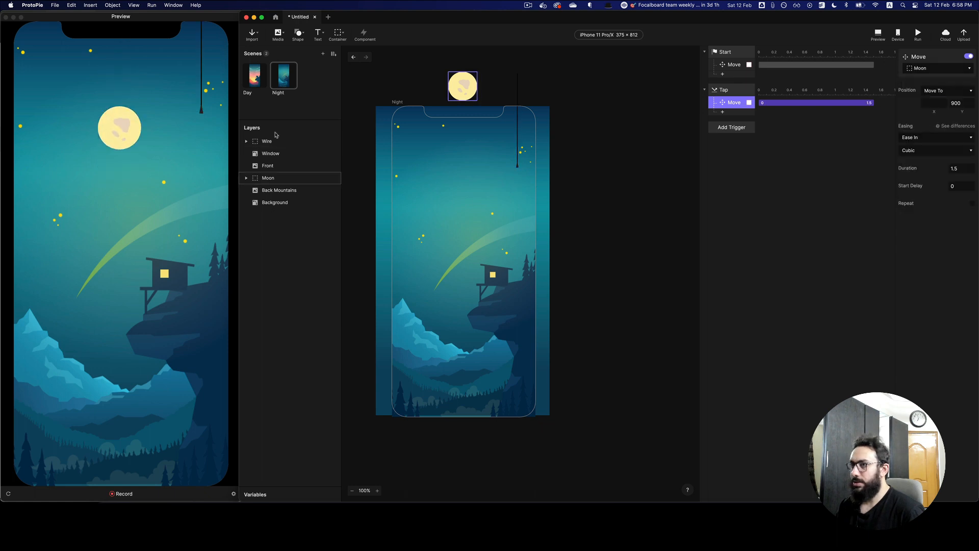
click(190, 107)
click(200, 105)
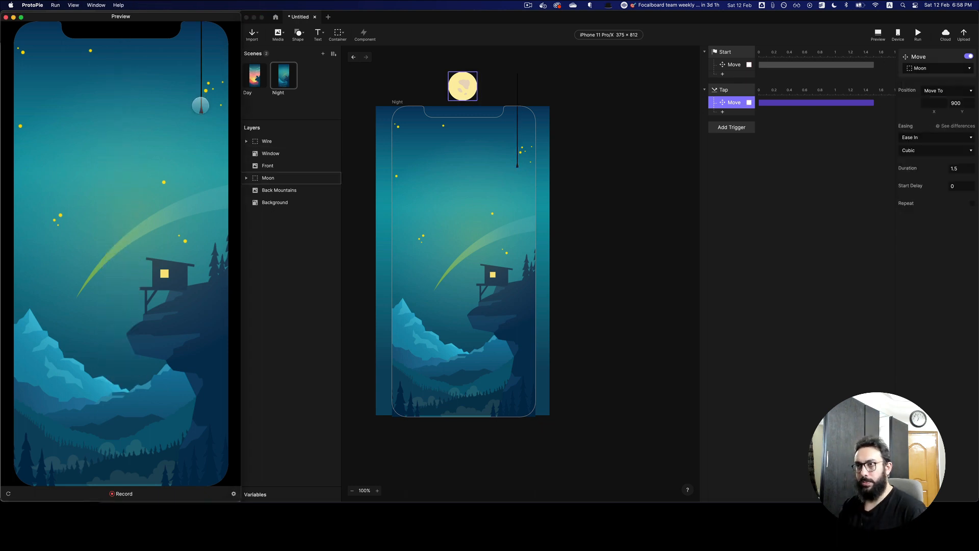
Set the duration of the Tap trigger's Moon movement to 2.5 and test the wire again in the preview
click(963, 169)
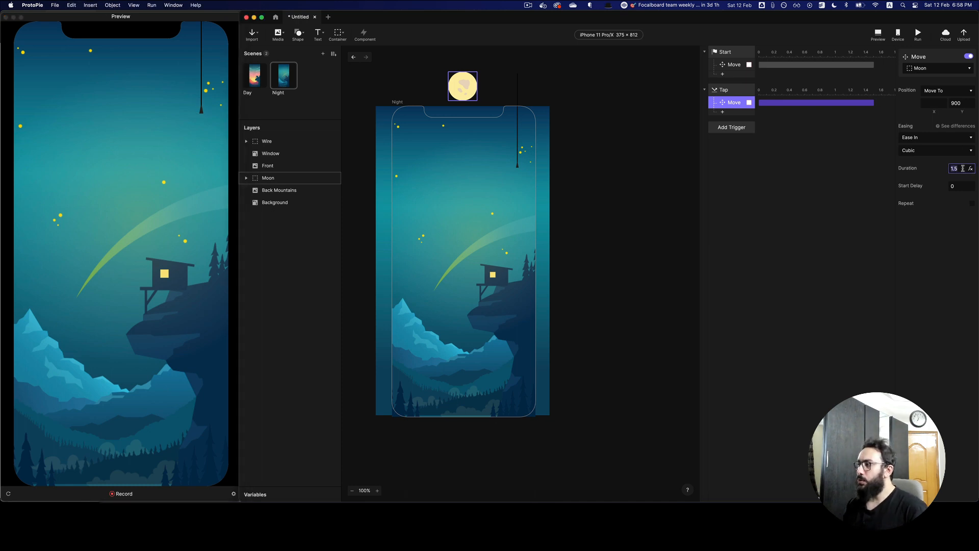
text(2.5)
key(Return)
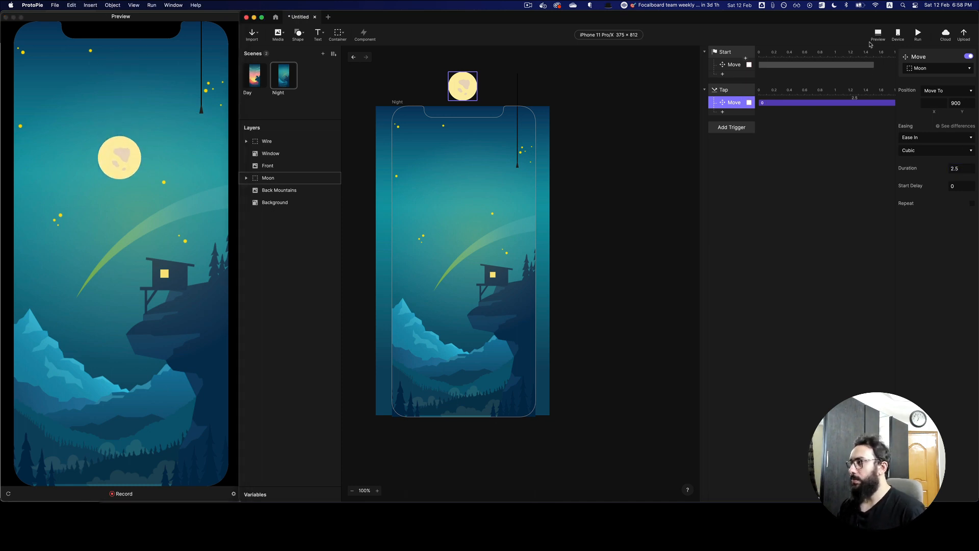
click(201, 129)
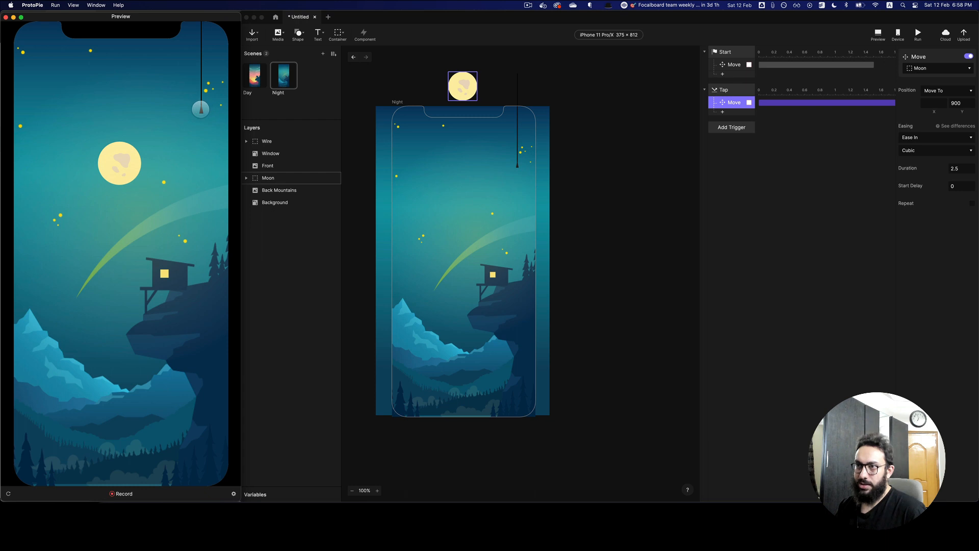
click(201, 109)
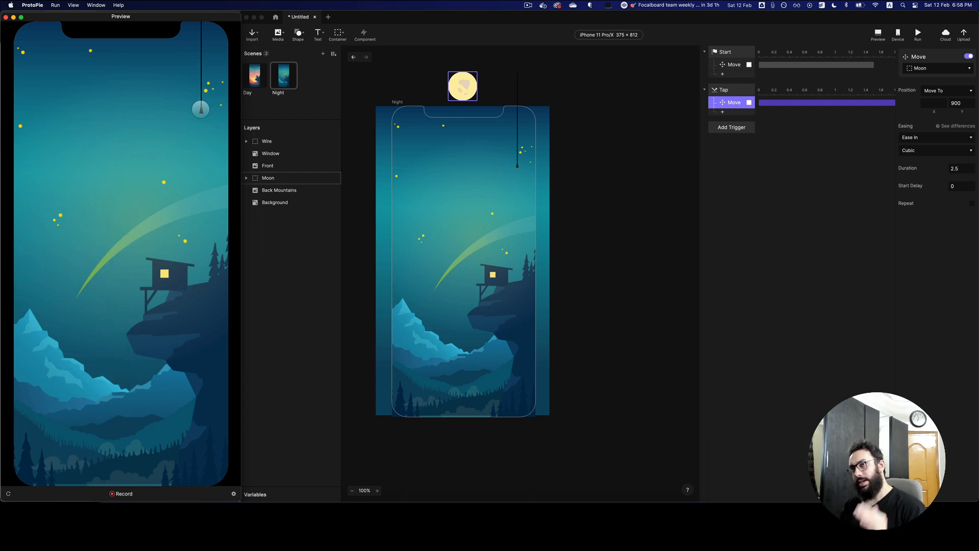
Add a Jump response to the Night scene's Tap trigger that goes to Day and resets the selected scene
click(846, 153)
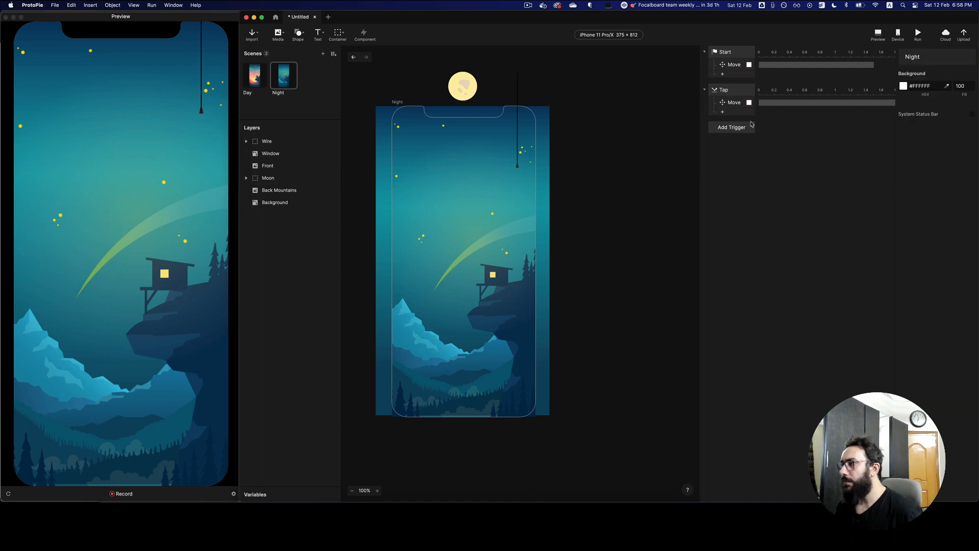
click(723, 111)
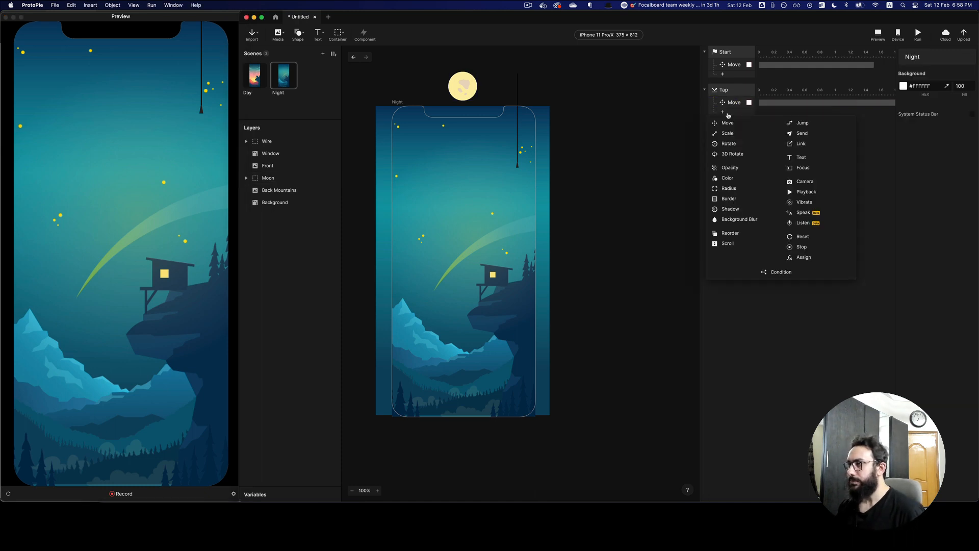
click(800, 124)
click(944, 68)
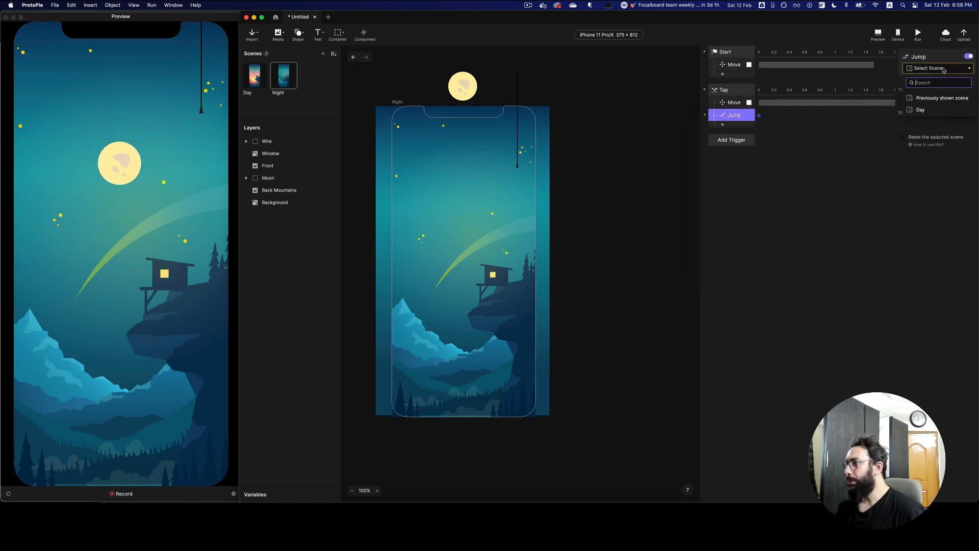
click(928, 110)
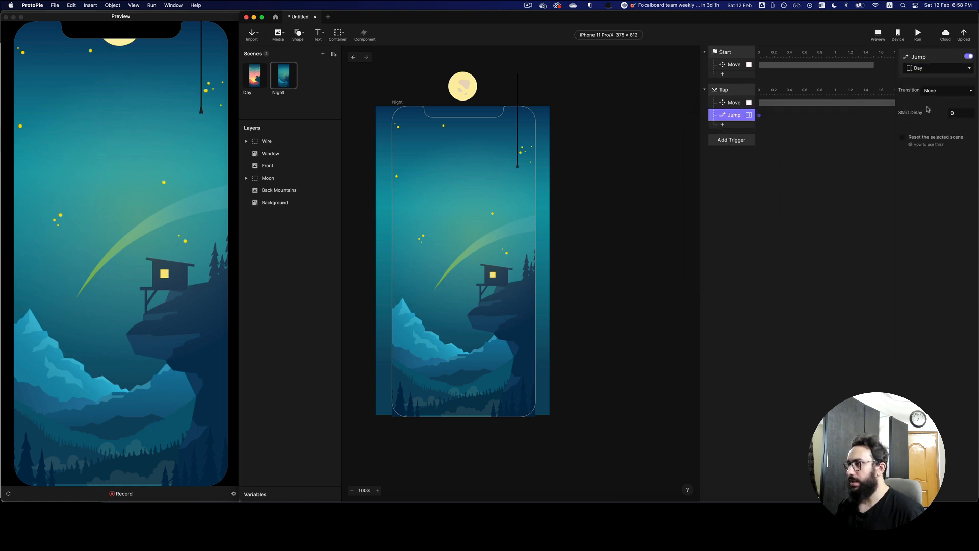
click(925, 139)
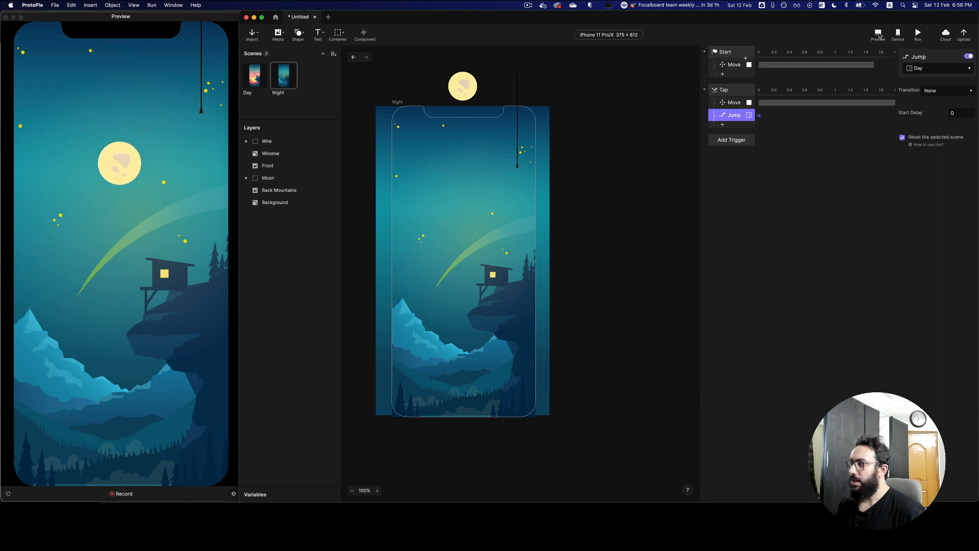
Test the wire in the preview, switching from Night to Day and back to Night
click(879, 34)
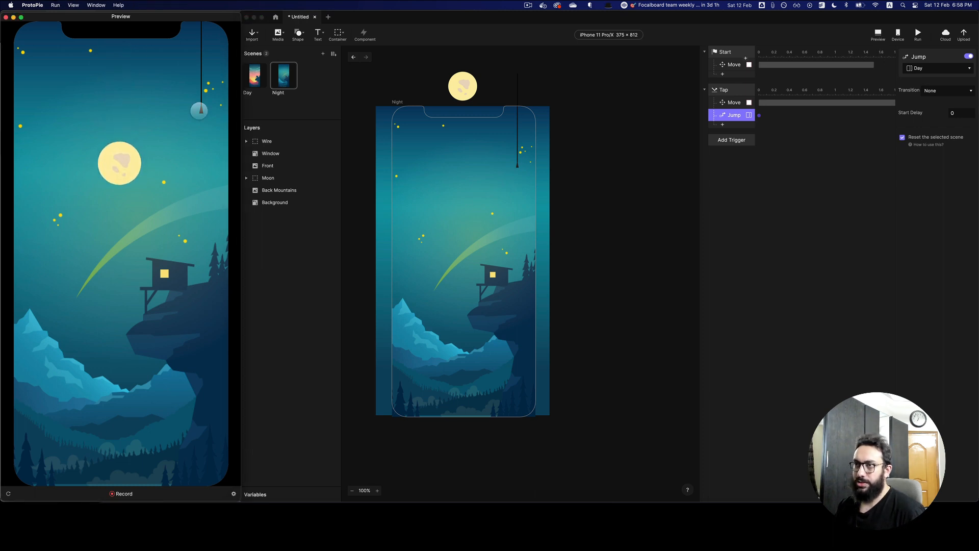
click(201, 108)
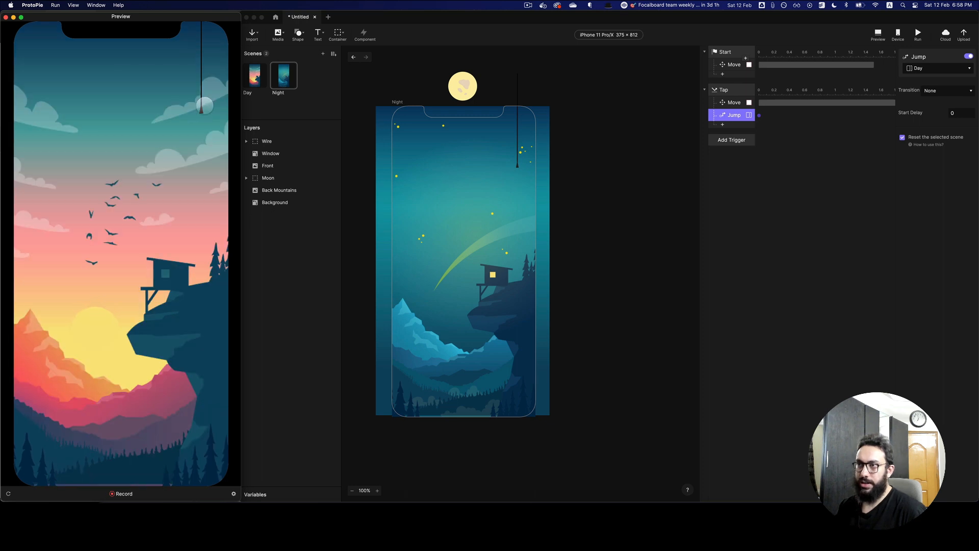
click(204, 106)
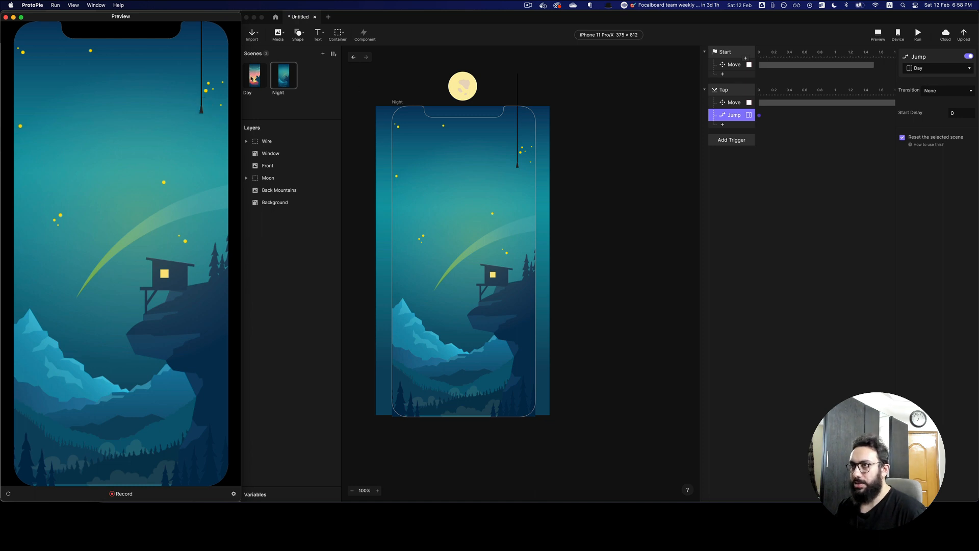
In the Day scene, turn on resetting the selected scene for the Jump to Night
click(251, 79)
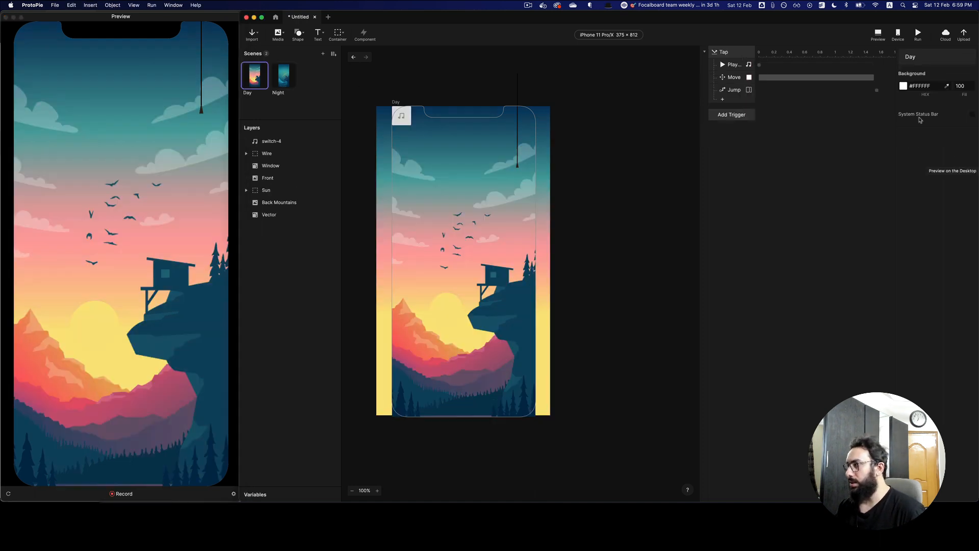
click(734, 91)
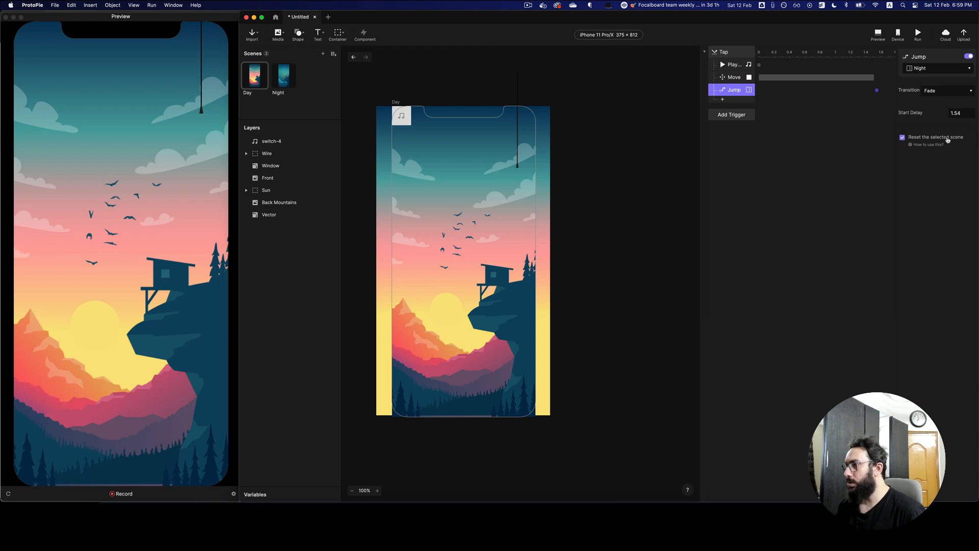
Test the wire in the preview, switching between the Day and Night scenes
click(170, 130)
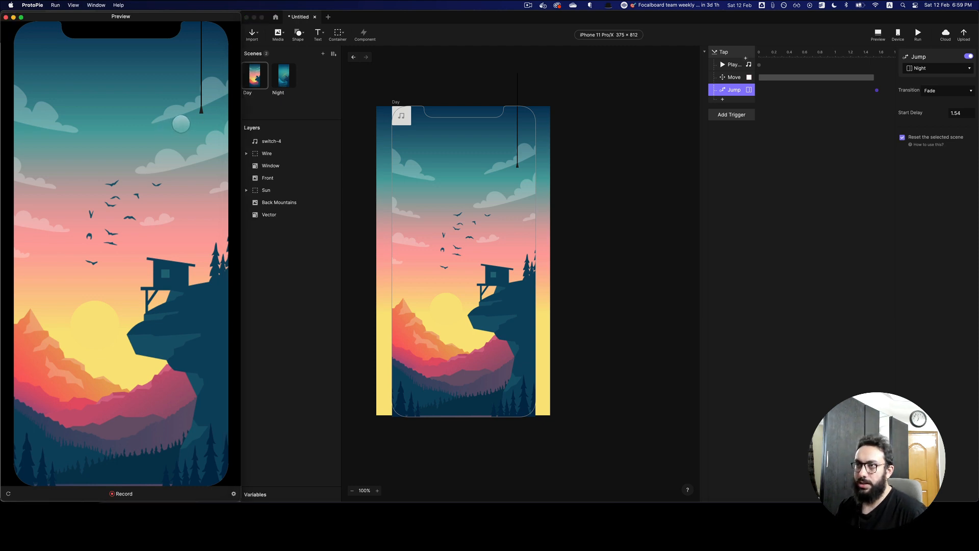
click(201, 109)
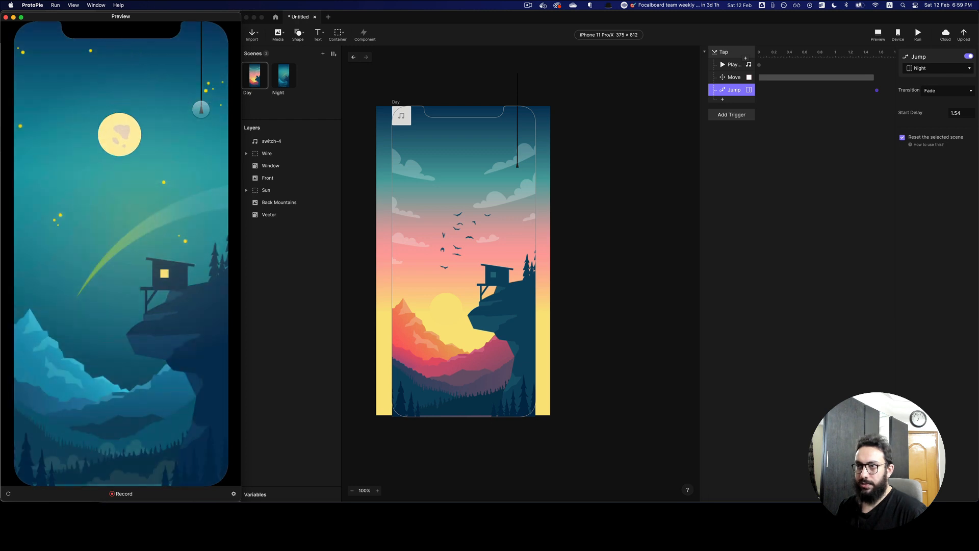
click(201, 109)
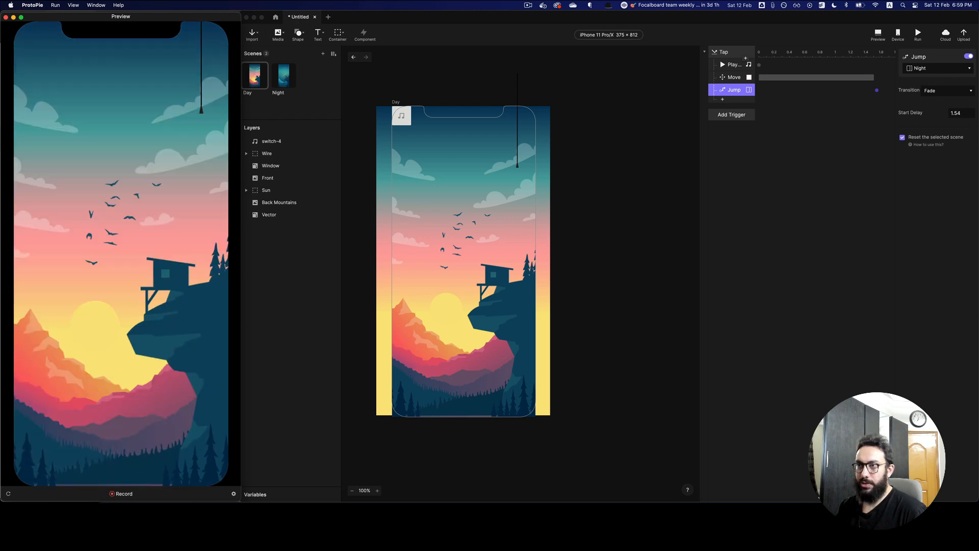
click(201, 113)
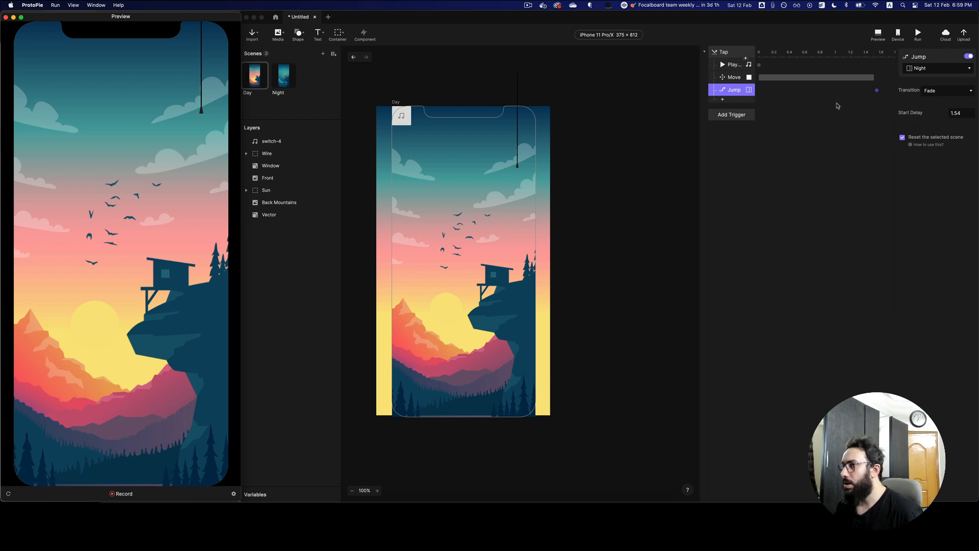
In the Night scene, give the Jump to Day a start delay of 2.5 and a Fade transition, testing the wire in the preview
click(285, 76)
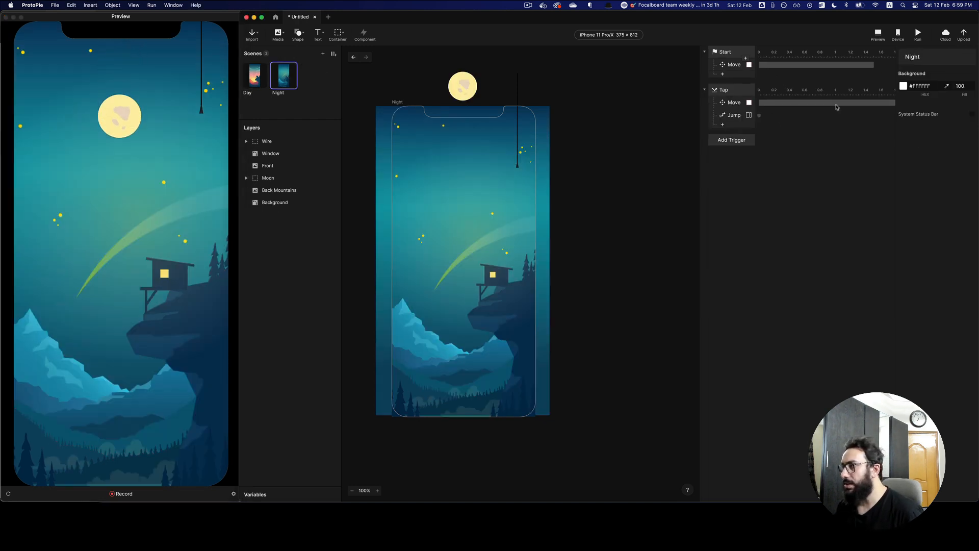
click(764, 118)
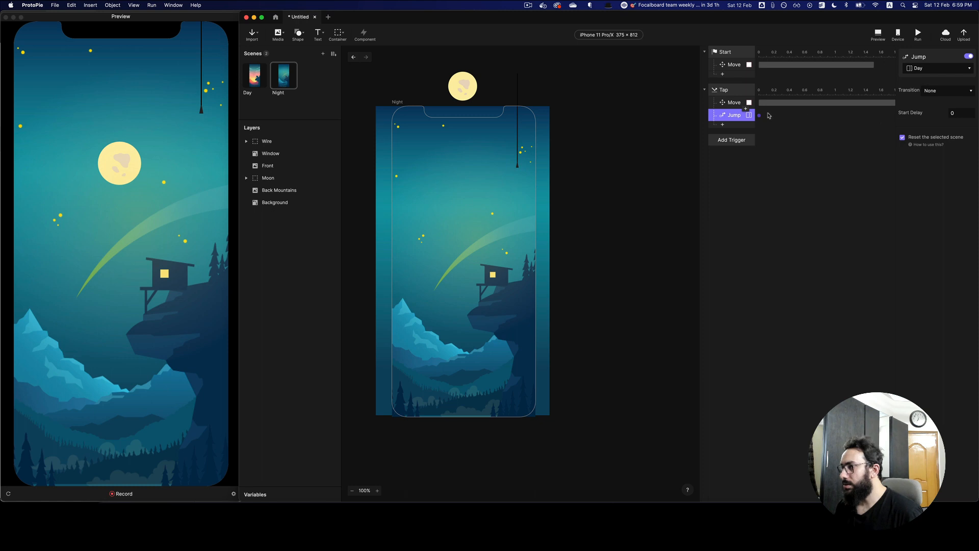
click(954, 113)
text(2)
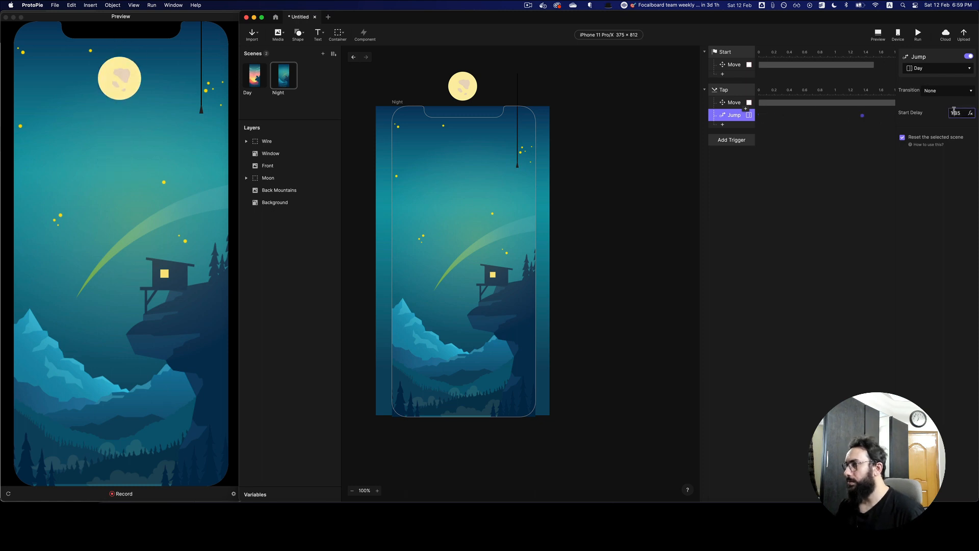
text(.5)
key(Return)
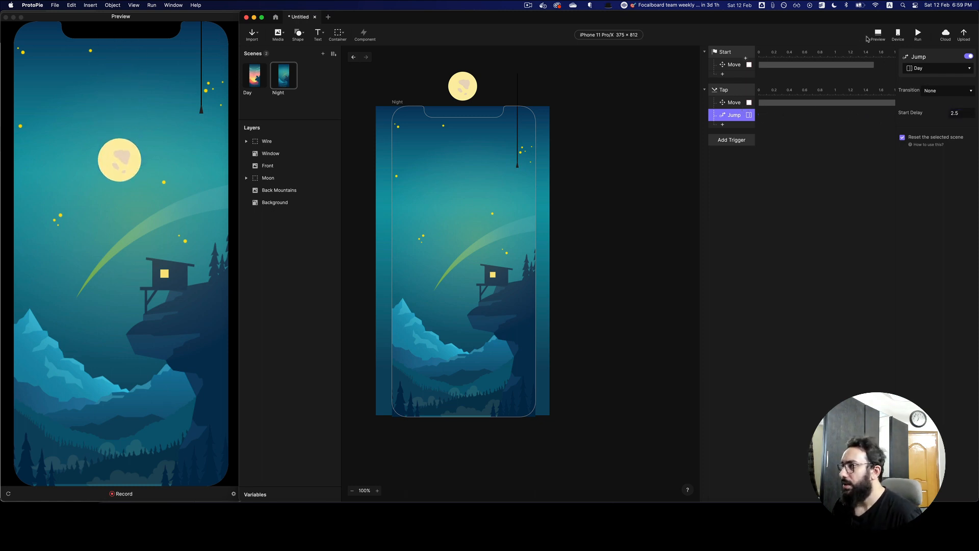
click(202, 108)
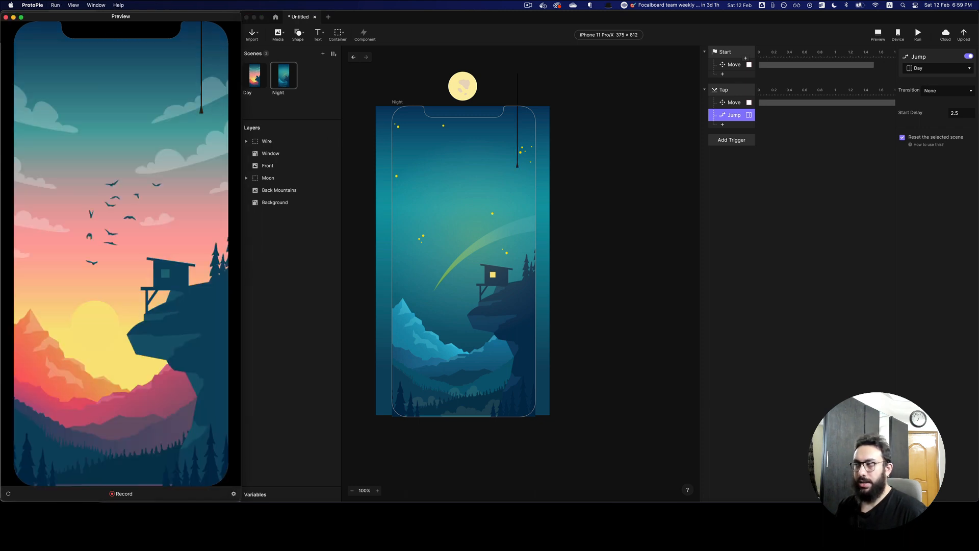
click(951, 92)
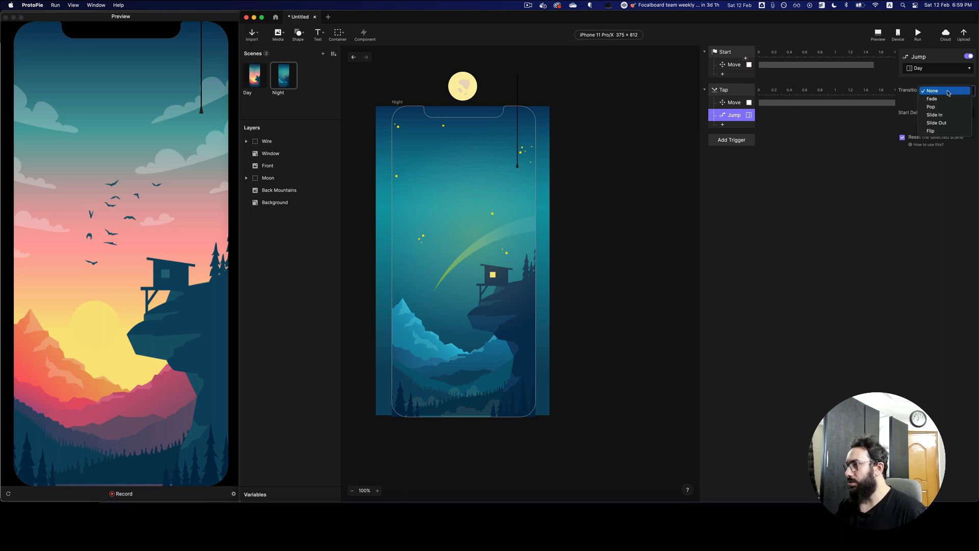
click(938, 104)
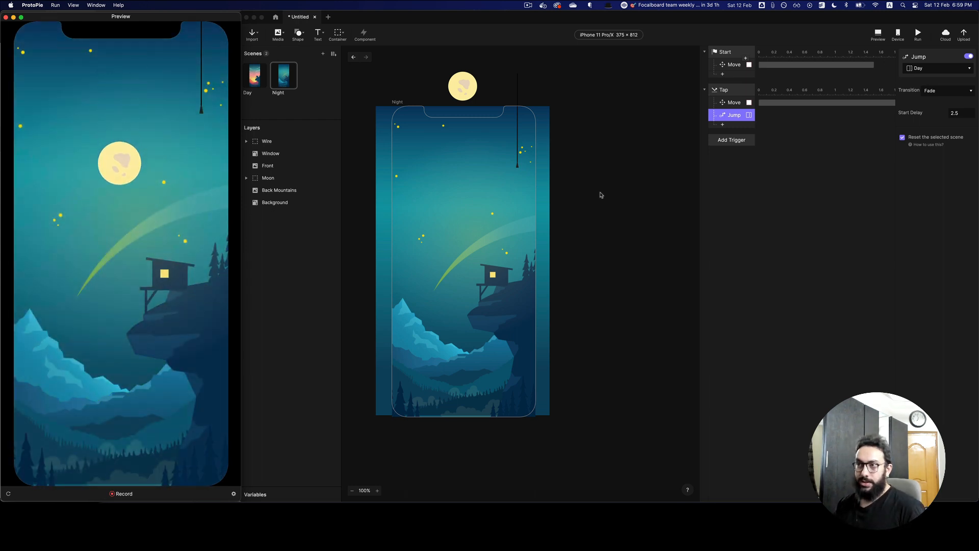
Copy the switch-4 sound layer from the Day scene into the Night scene
click(722, 124)
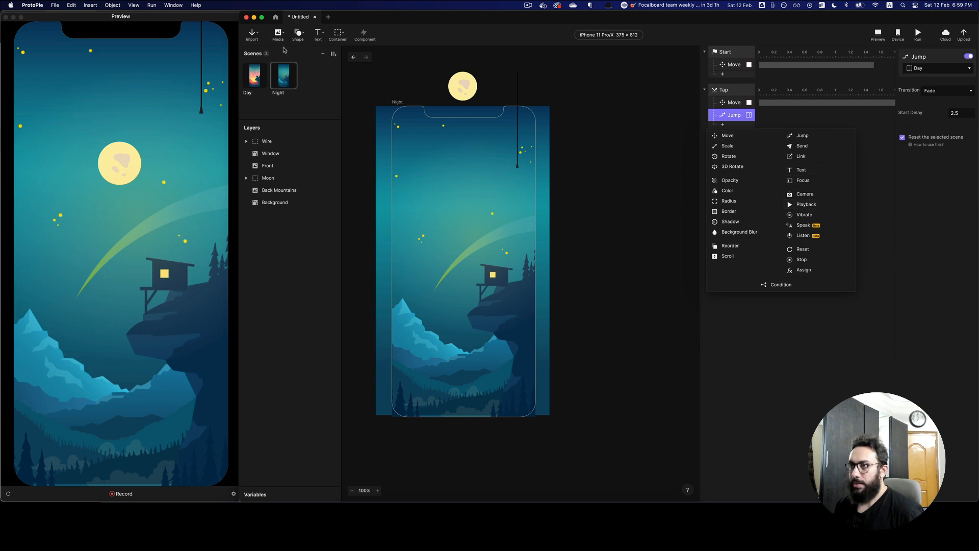
click(260, 72)
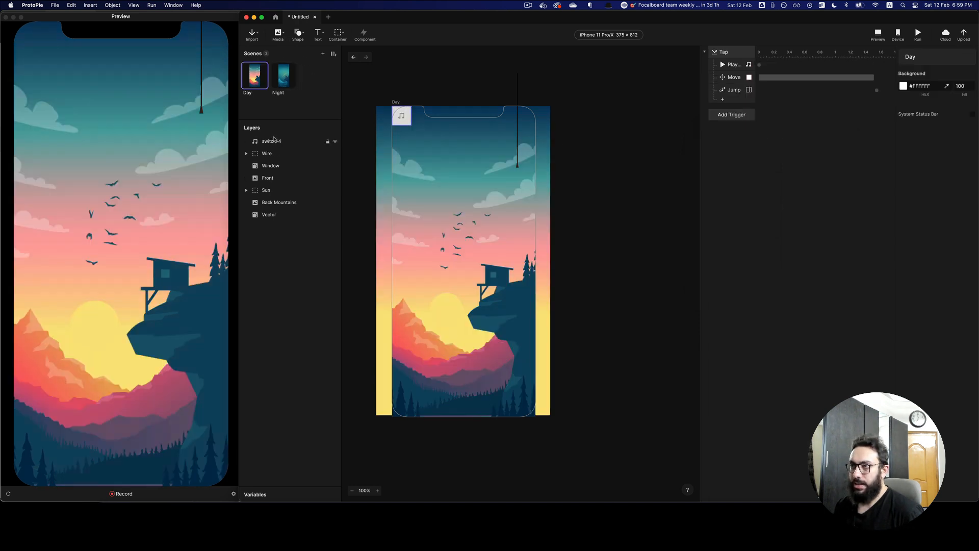
click(275, 141)
key(super+c)
click(283, 76)
key(super+v)
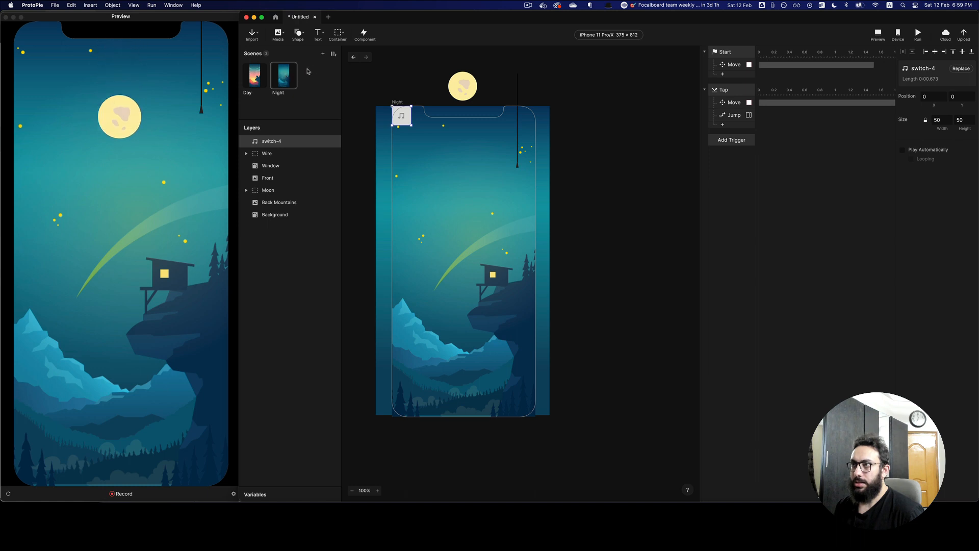
Add a Playback response that plays switch-4 to the Night scene's Tap trigger and test the wire in the preview
click(728, 125)
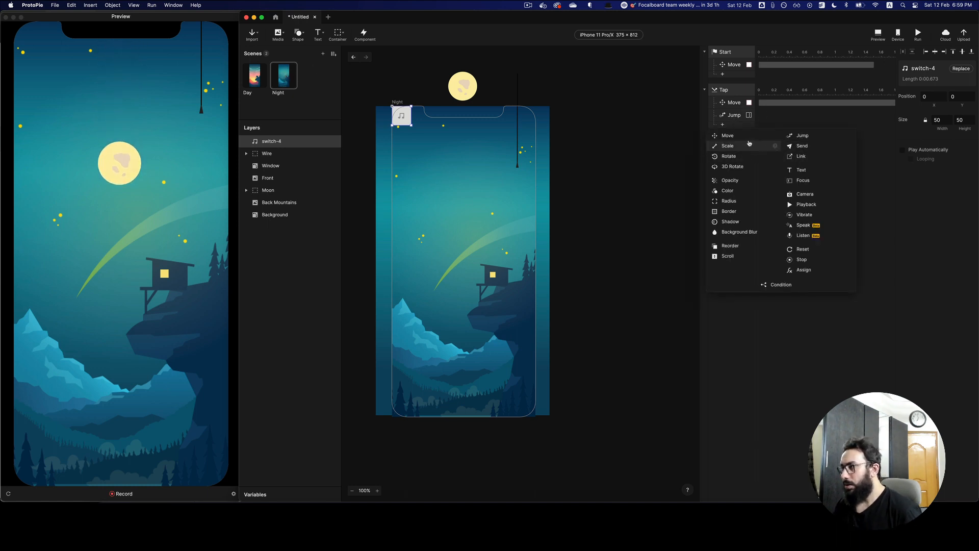
click(820, 204)
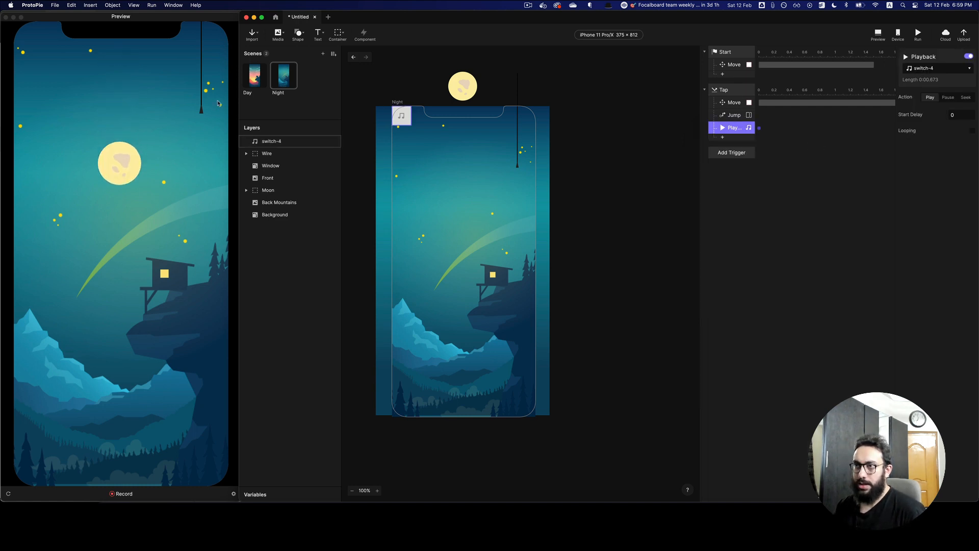
click(201, 109)
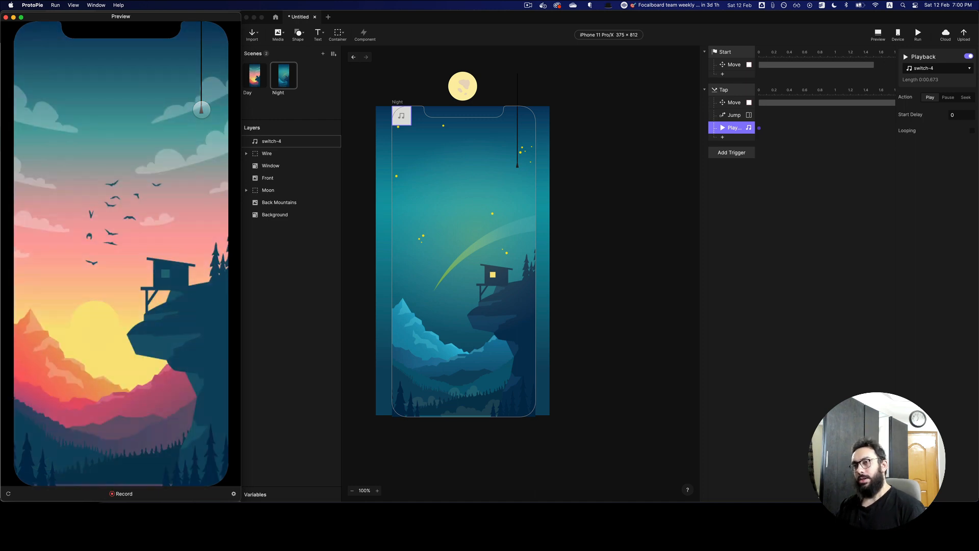
click(201, 109)
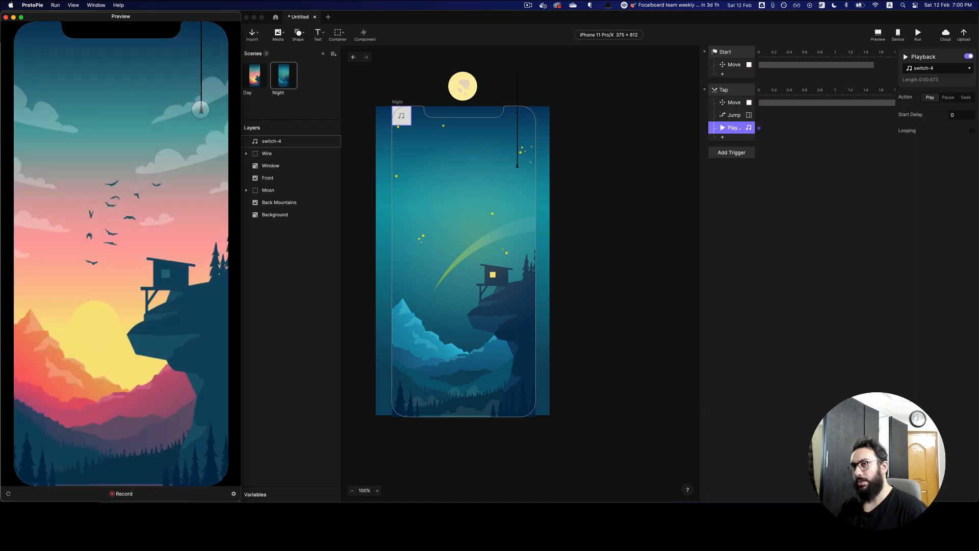
click(202, 110)
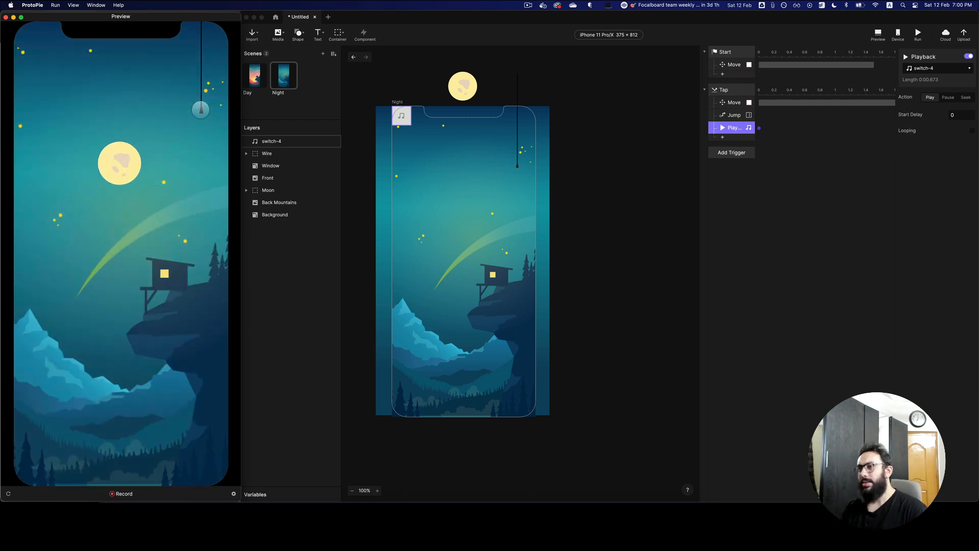
Add a Move response to the Night scene's Tap trigger that moves the Wire by 20 in Y, and test it in the preview
click(559, 136)
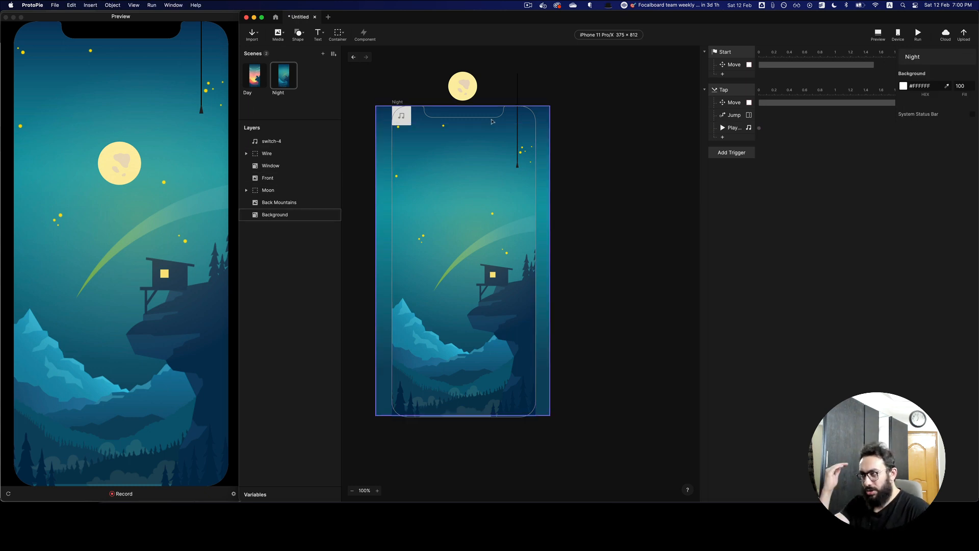
click(518, 138)
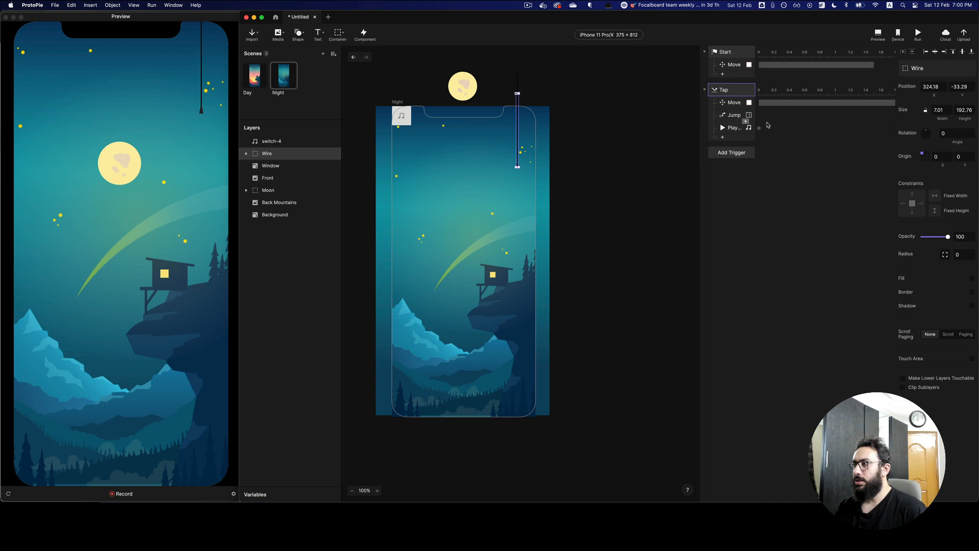
click(732, 153)
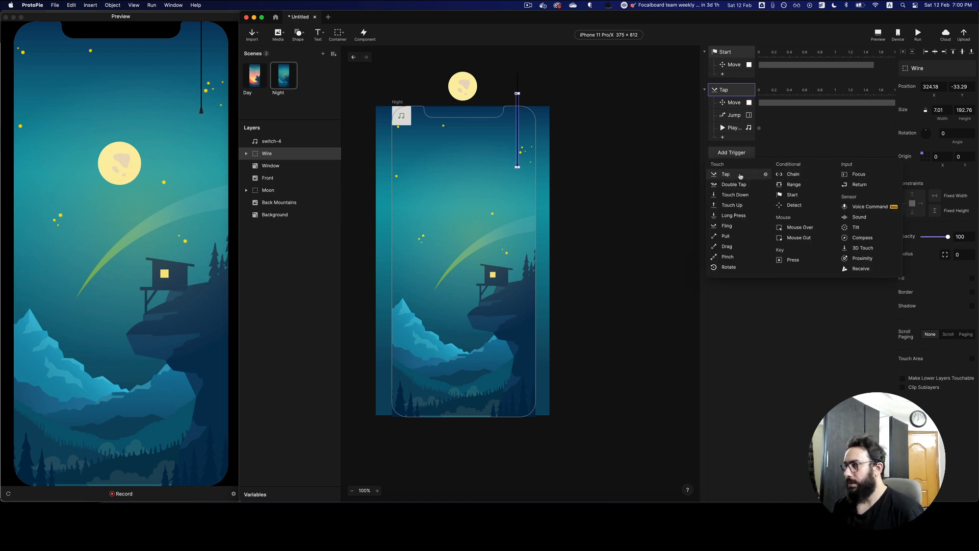
click(776, 137)
click(722, 137)
click(736, 149)
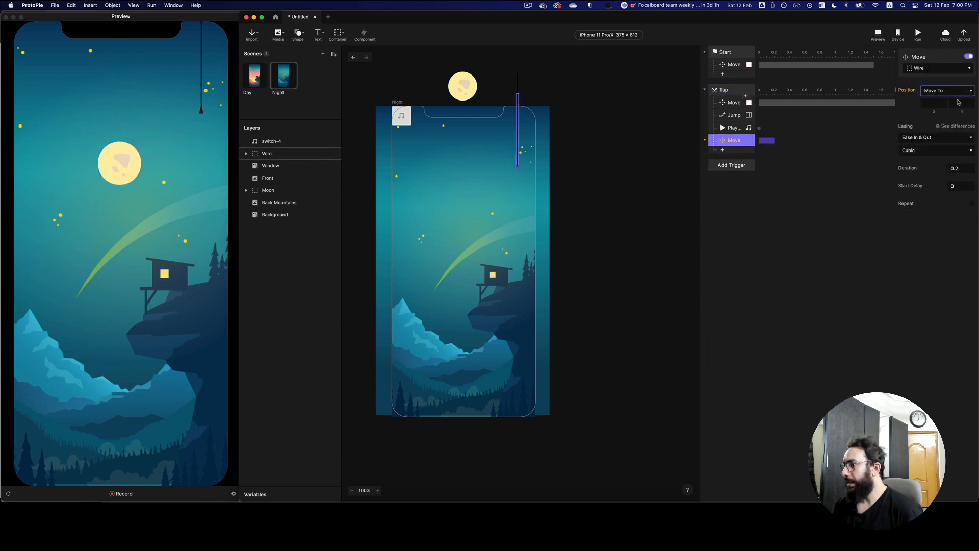
click(959, 102)
click(962, 102)
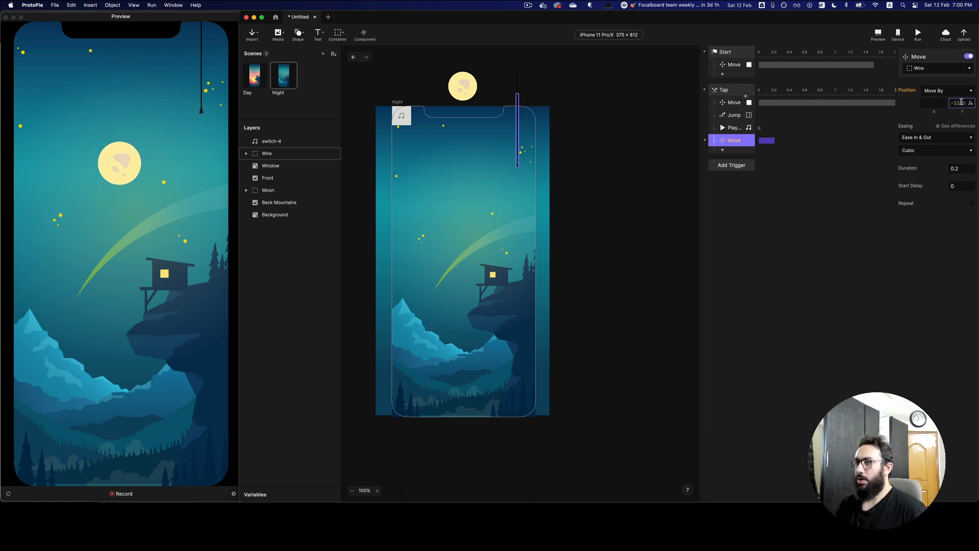
text(20)
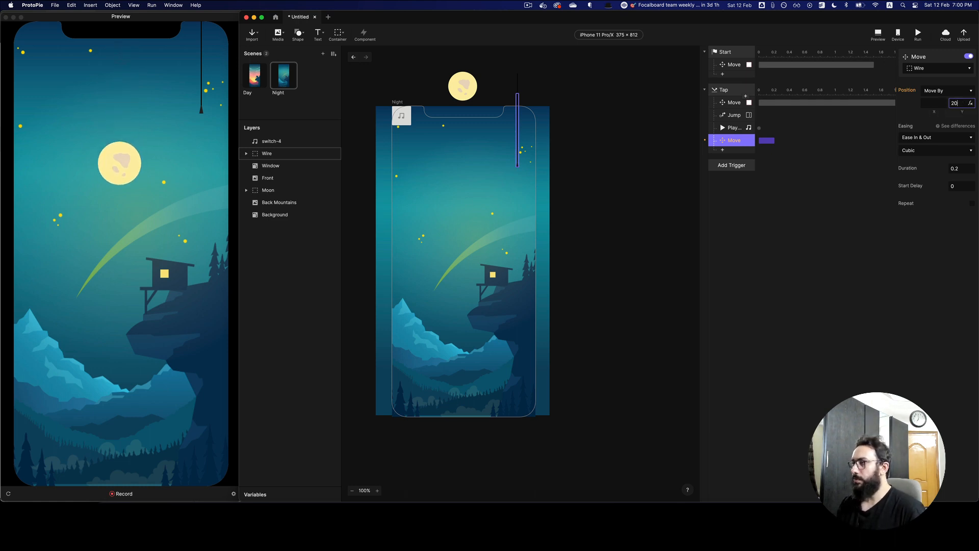
click(177, 107)
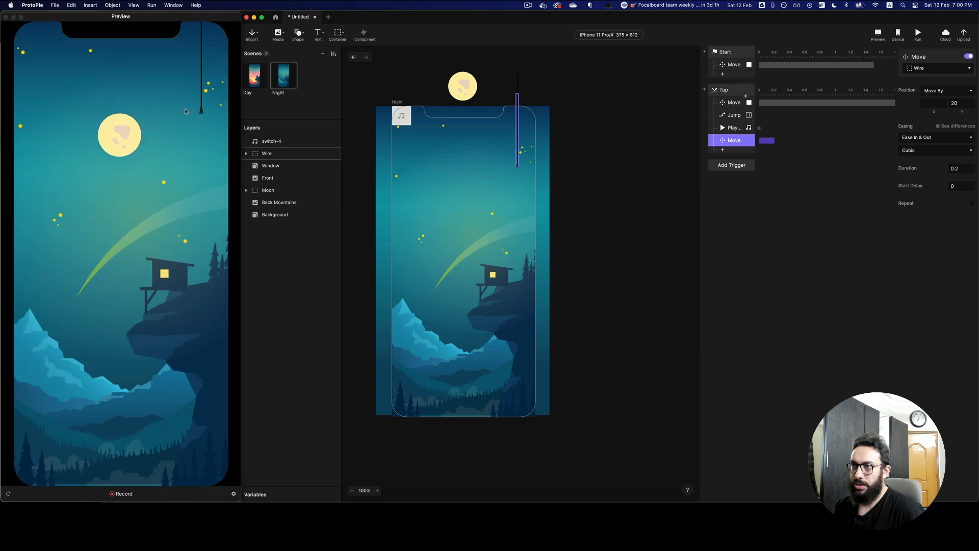
click(199, 108)
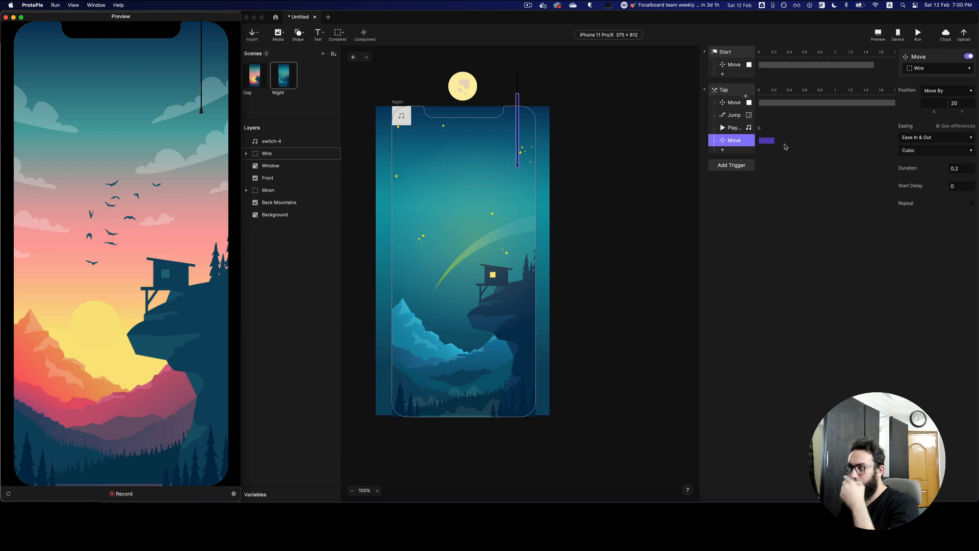
Try a duplicate of the Wire's Move response with a start delay of 0.2, and delete the duplicate
click(741, 144)
key(super+d)
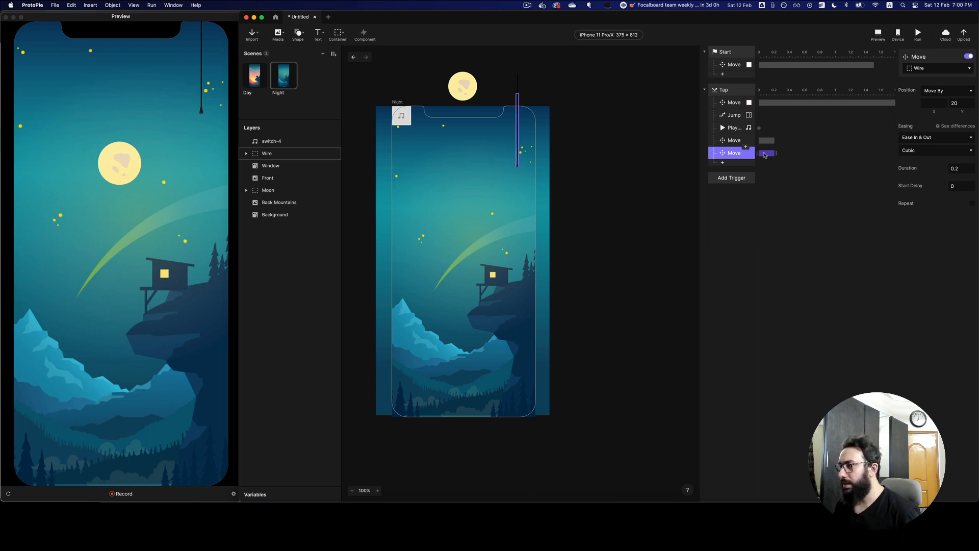
drag(765, 154, 781, 155)
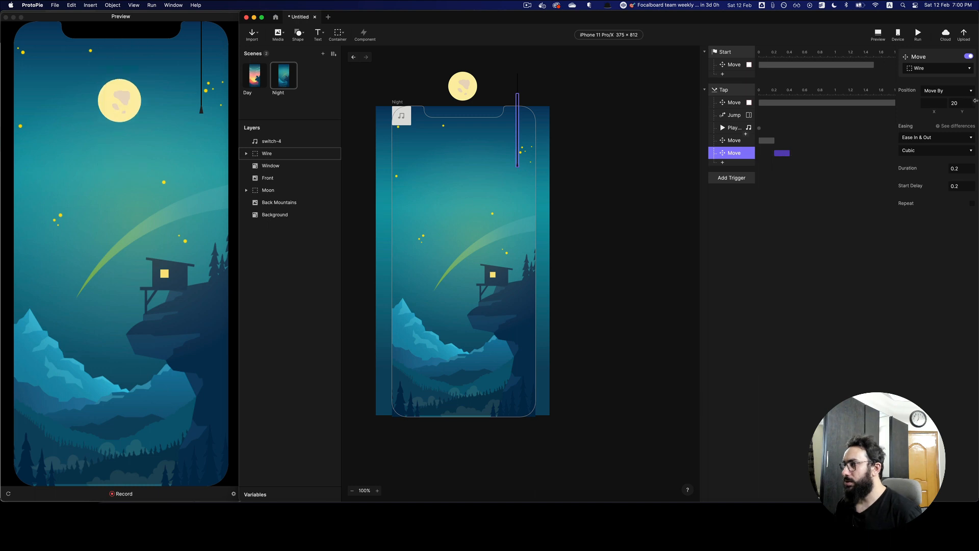
key(Delete)
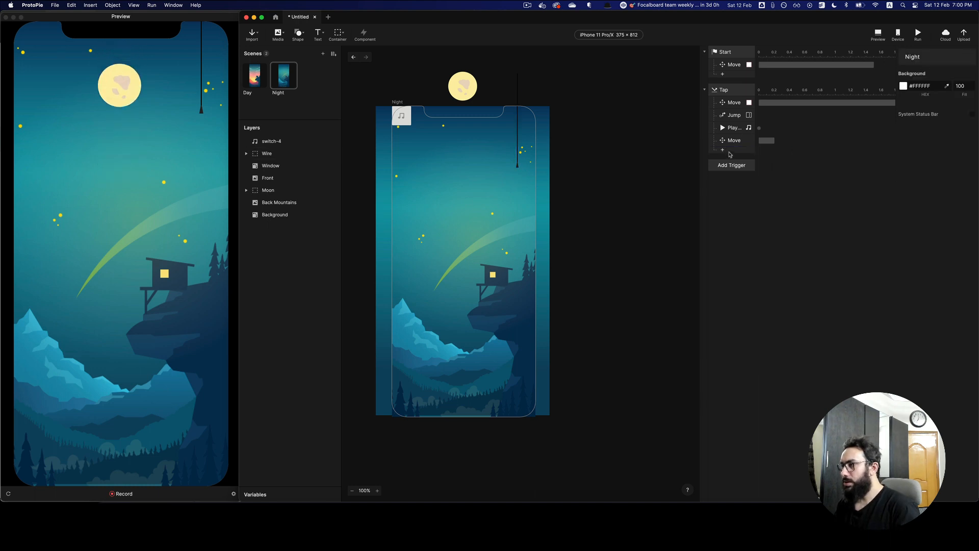
Add a Reset response for the Wire to the Night scene's Tap trigger with a start delay of 0.2, and test it in the preview
click(730, 154)
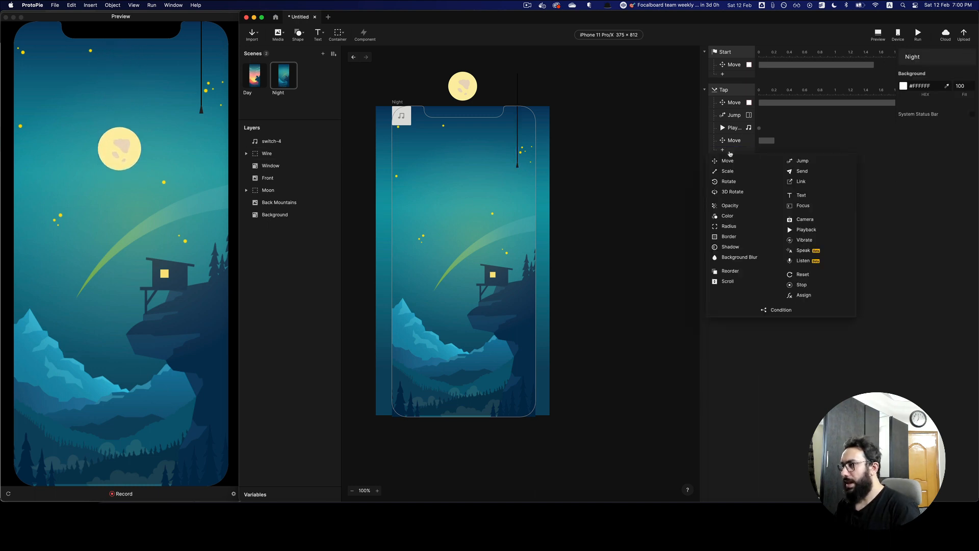
click(801, 275)
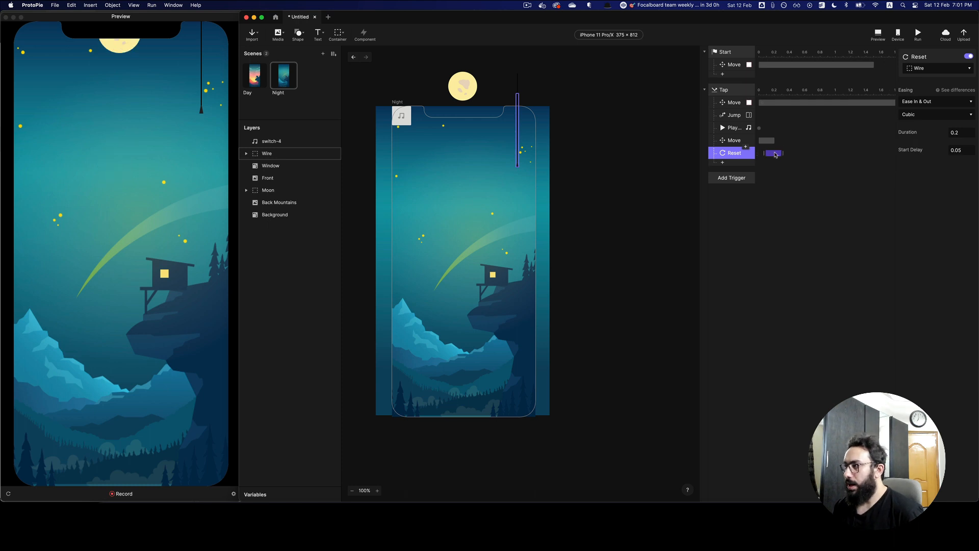
drag(768, 155, 783, 154)
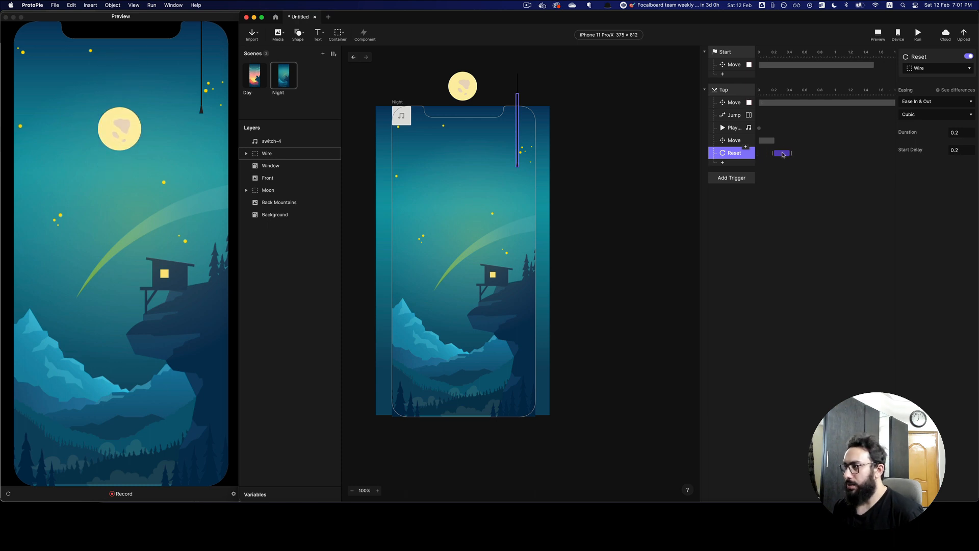
click(200, 108)
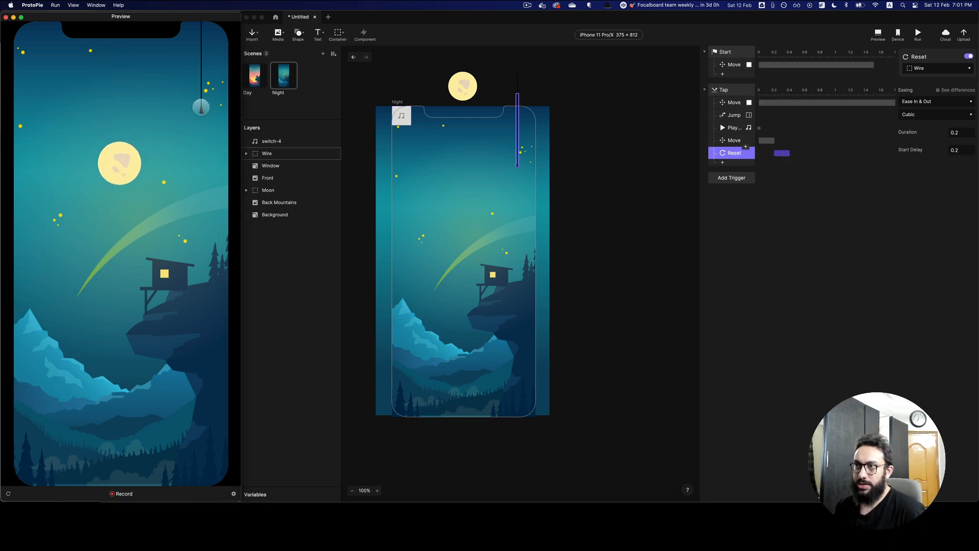
click(201, 107)
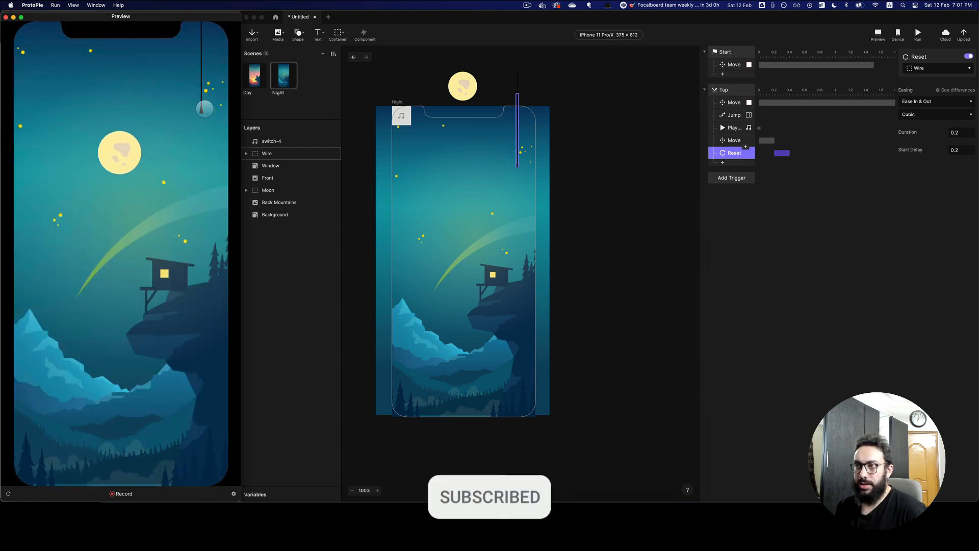
Copy the Wire's Move and Reset responses from the Night scene's Tap trigger to the Day scene's Tap trigger, and test the wire in the preview
click(200, 108)
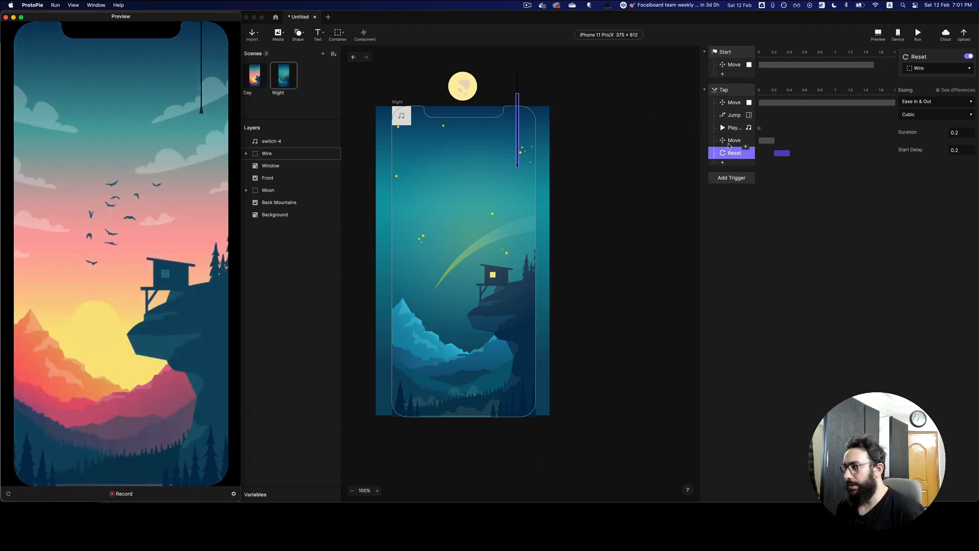
shift+click(729, 146)
click(259, 74)
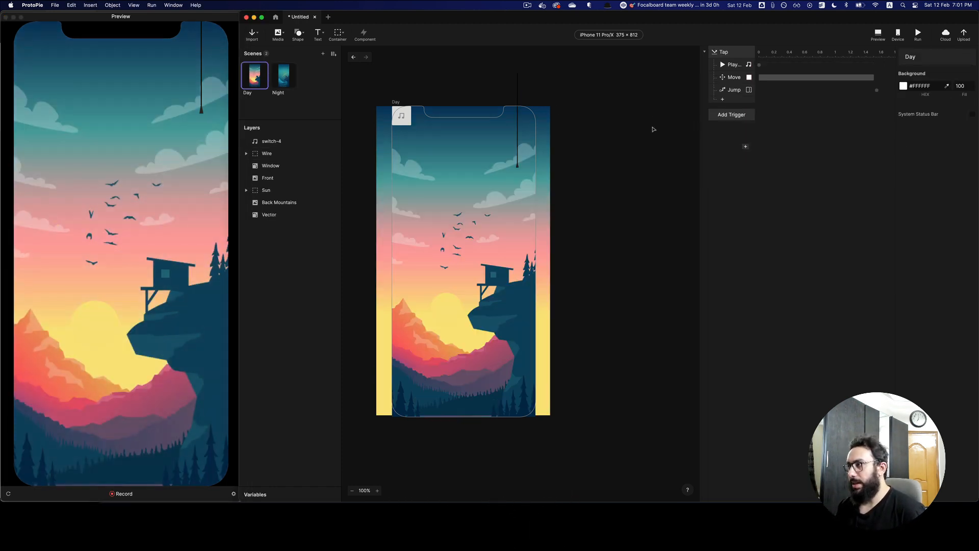
click(734, 53)
key(super+v)
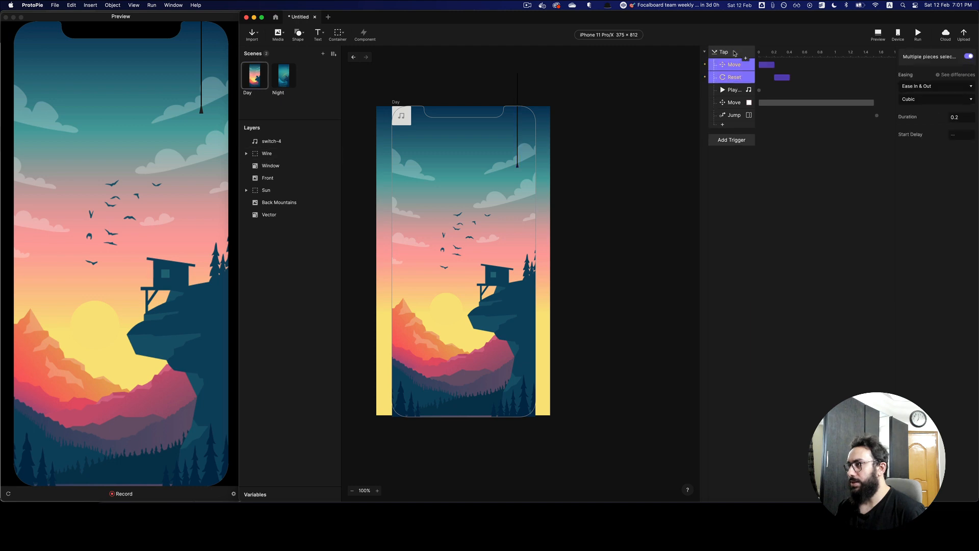
click(186, 123)
click(202, 109)
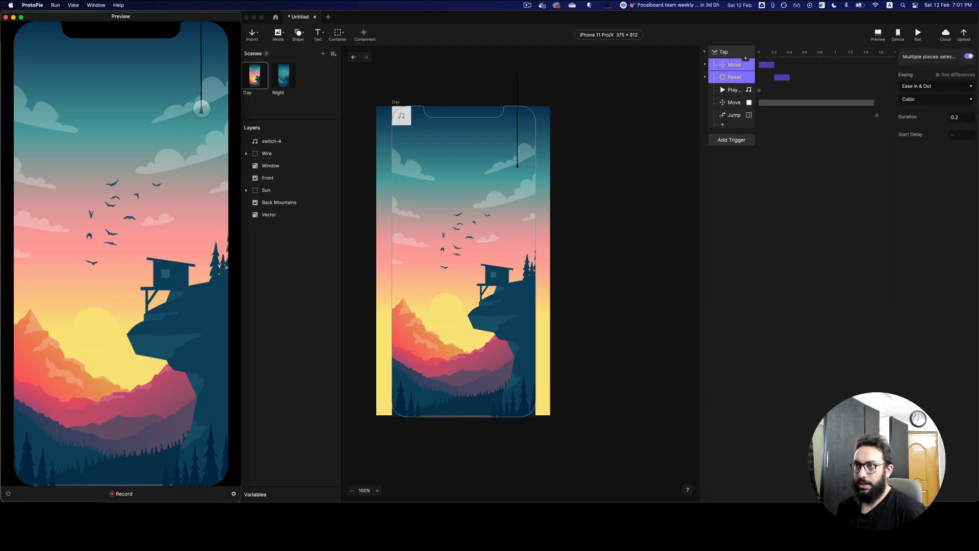
Assign the Wire layer to the pasted Reset and Move responses in the Day scene's Tap trigger, and test the wire in the preview
click(853, 78)
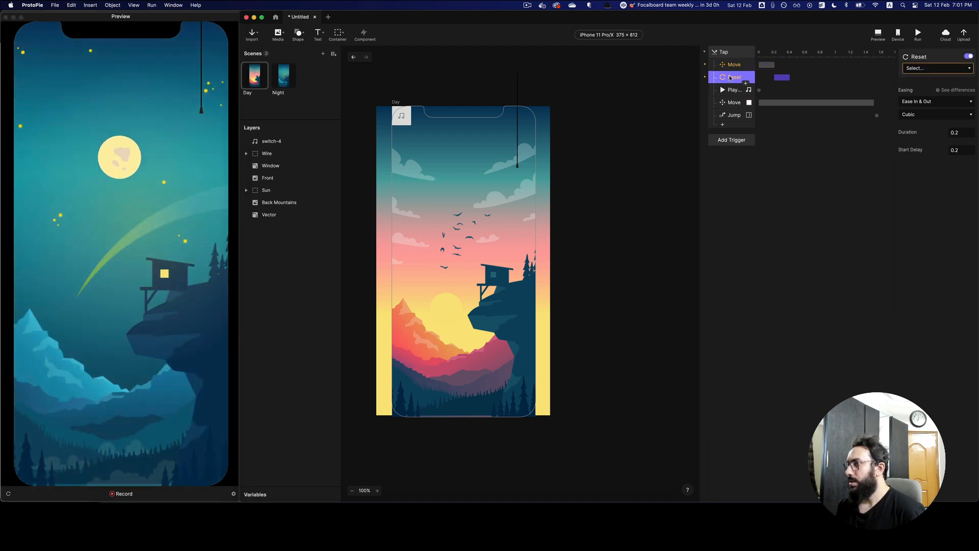
click(914, 69)
click(922, 119)
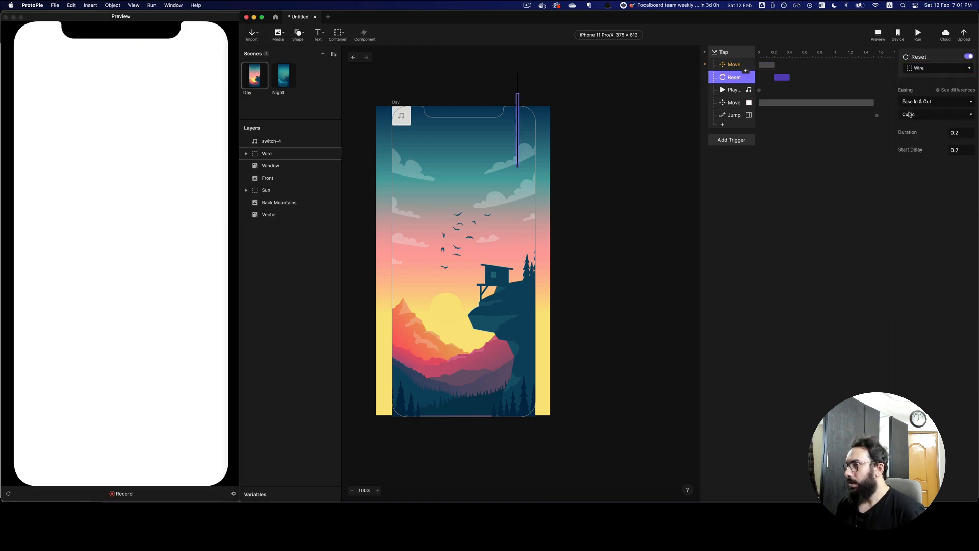
click(734, 65)
click(923, 71)
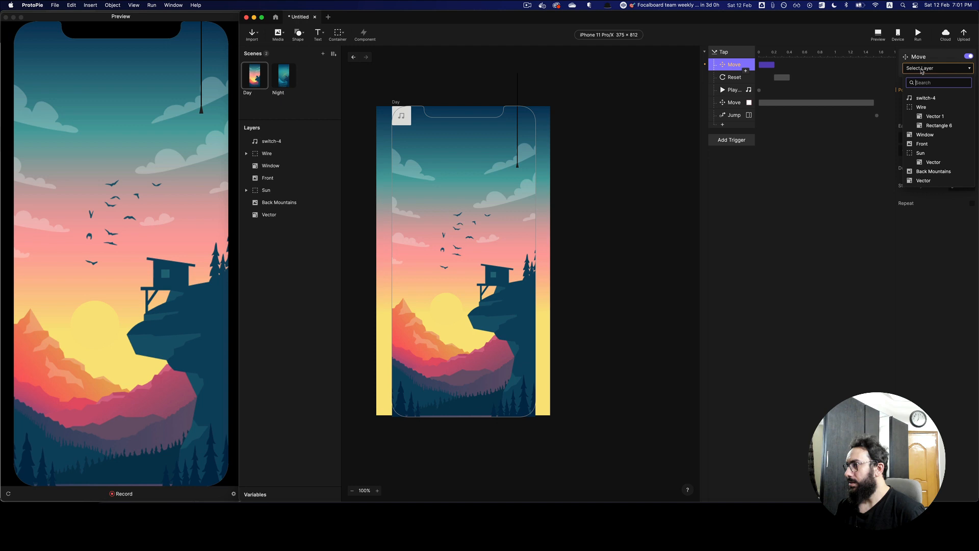
click(924, 107)
click(203, 107)
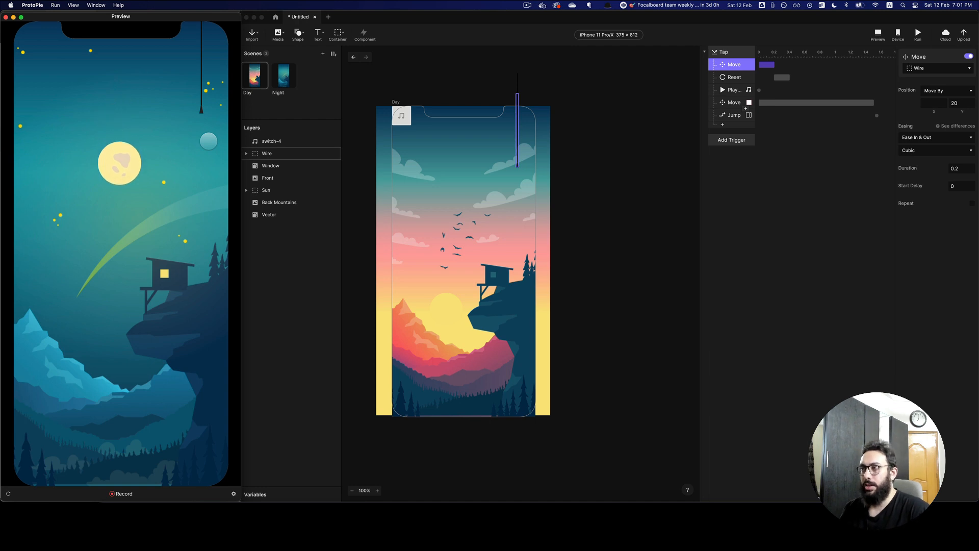
Add a Start trigger to the Day scene
click(778, 203)
click(745, 144)
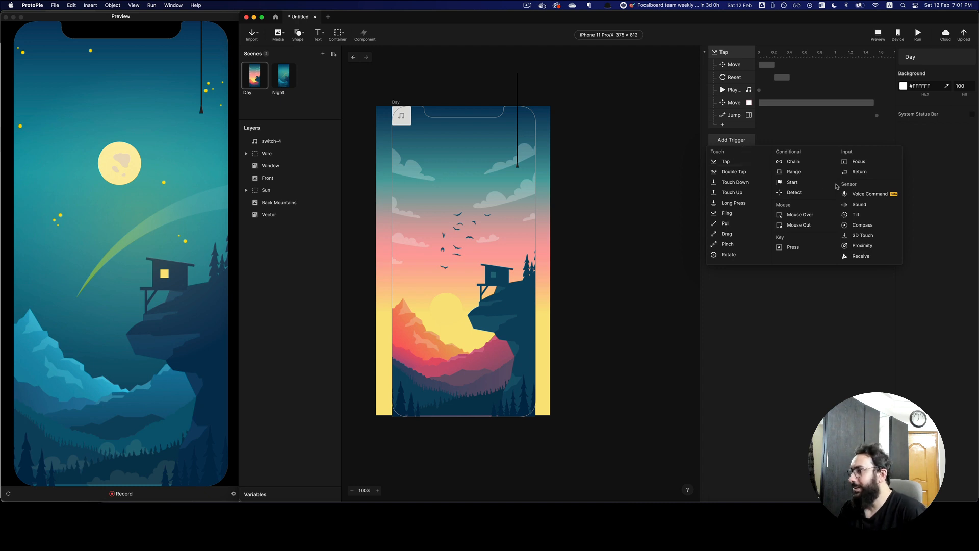
click(814, 182)
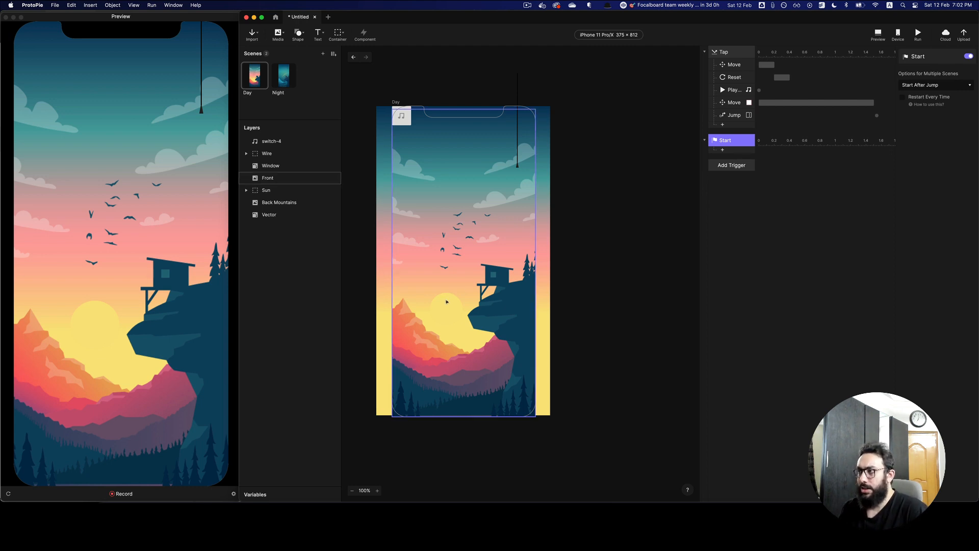
Copy the Sun's Y position, and move the Sun above the Day scene to about X 99, Y -93
click(263, 189)
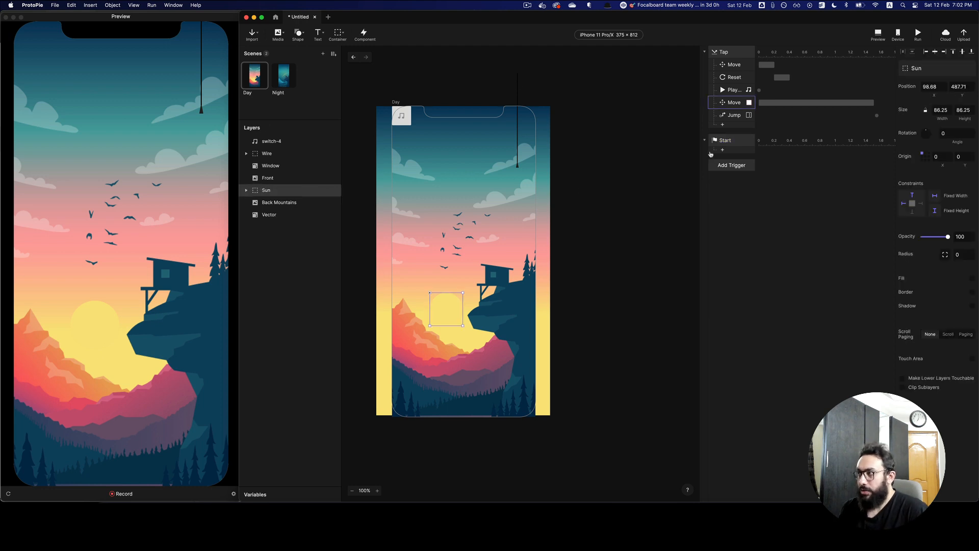
click(965, 110)
click(961, 87)
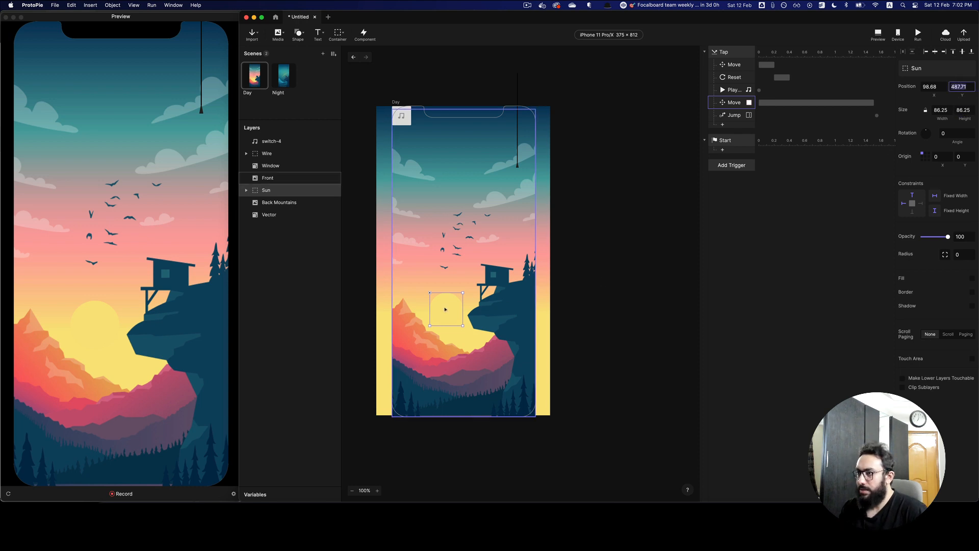
drag(445, 309, 450, 87)
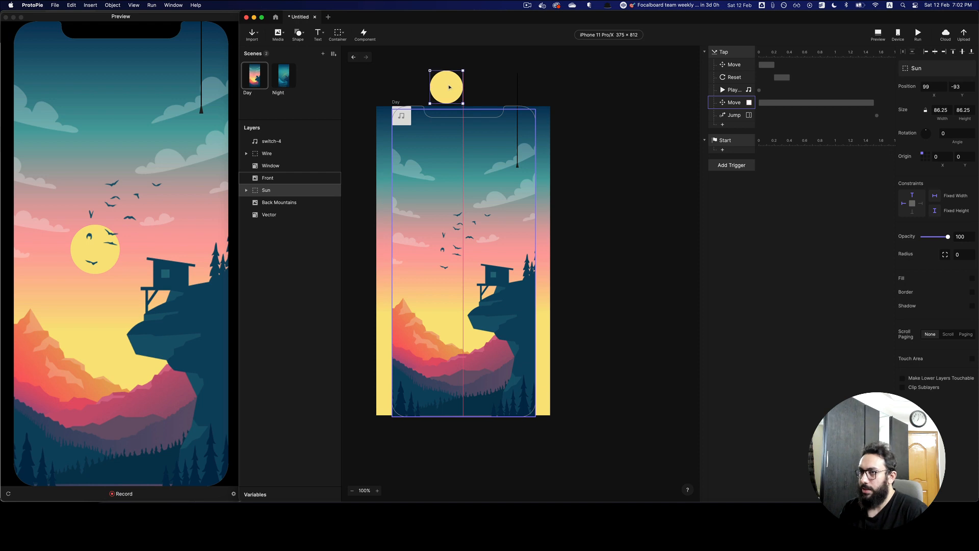
Add a Move response to the Day scene's Start trigger that moves the Sun to Y 487.71 with a 2.5 duration, and test it in the preview
click(725, 150)
click(728, 161)
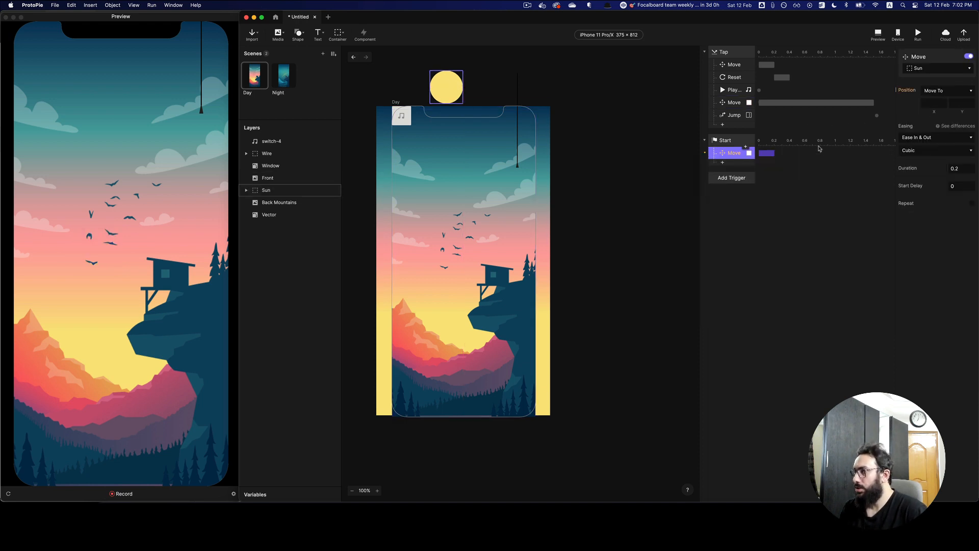
click(959, 102)
key(Tab)
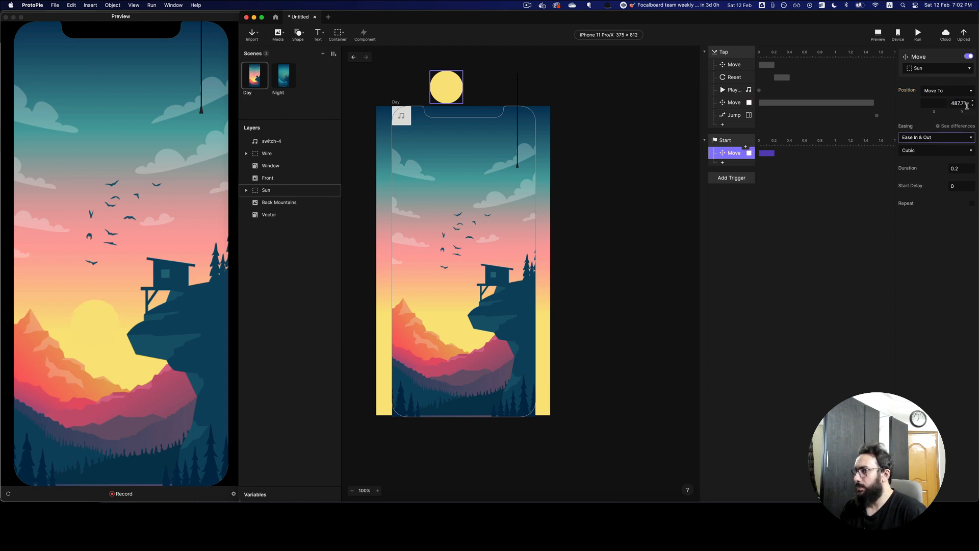
click(965, 167)
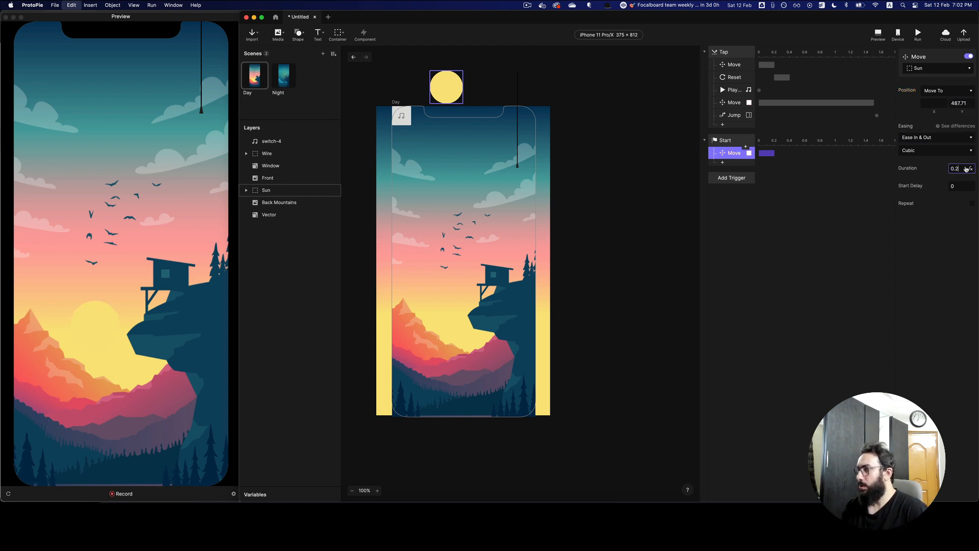
text(2.5)
key(Tab)
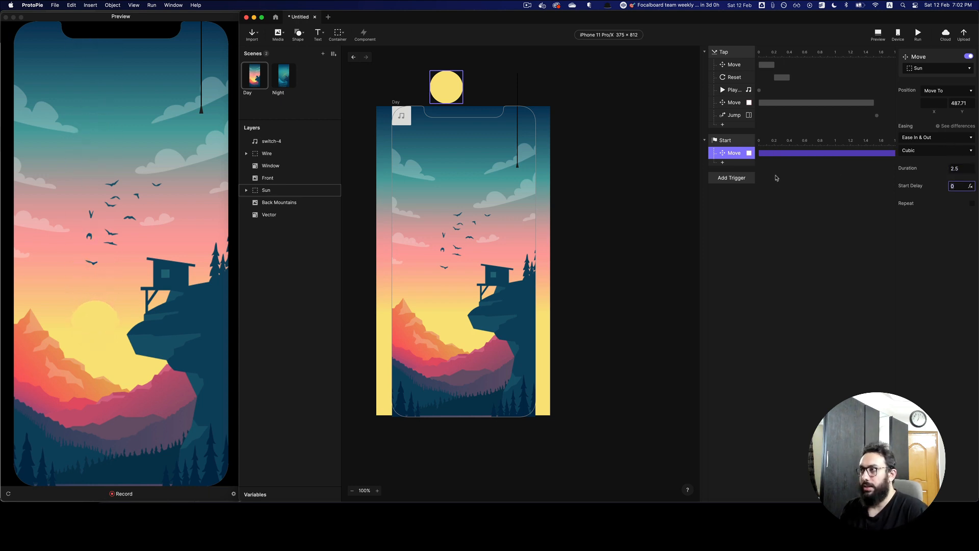
click(168, 178)
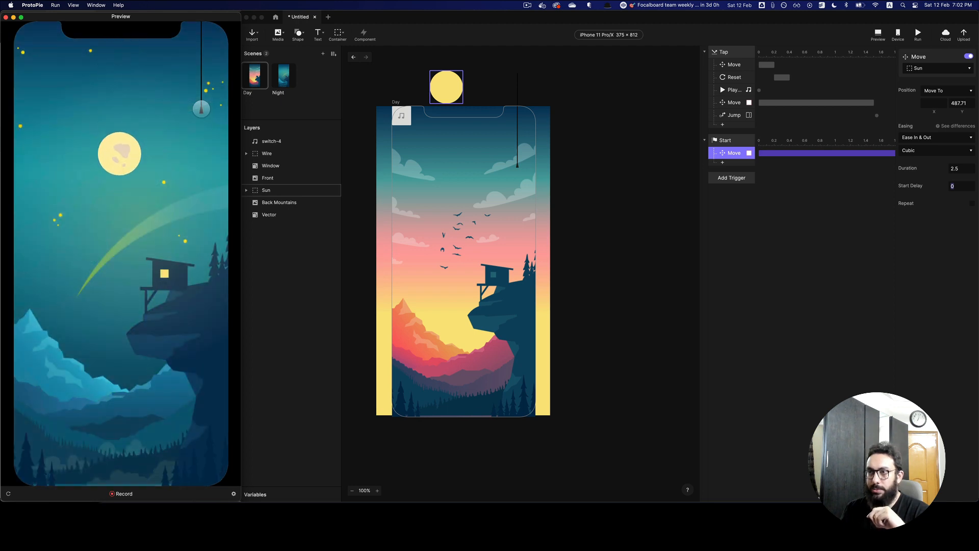
click(201, 109)
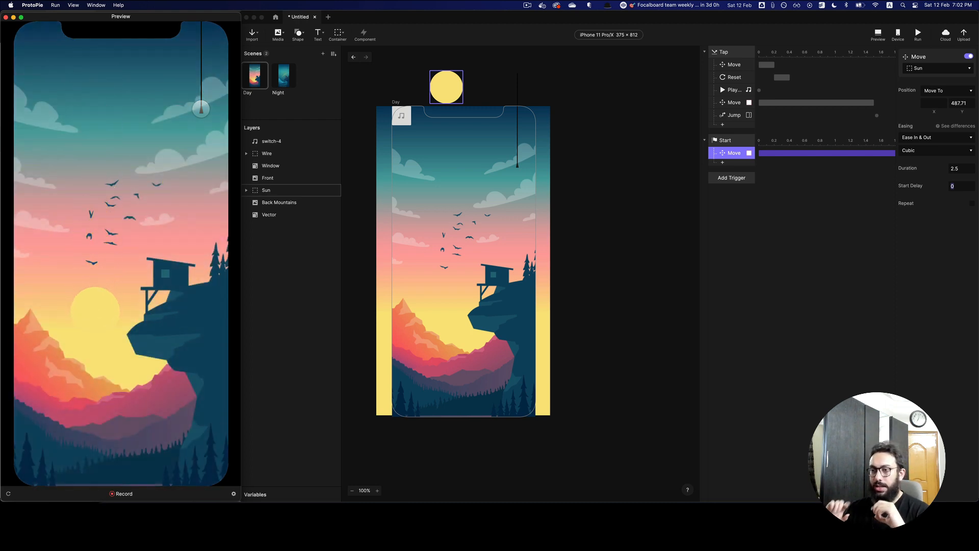
click(583, 271)
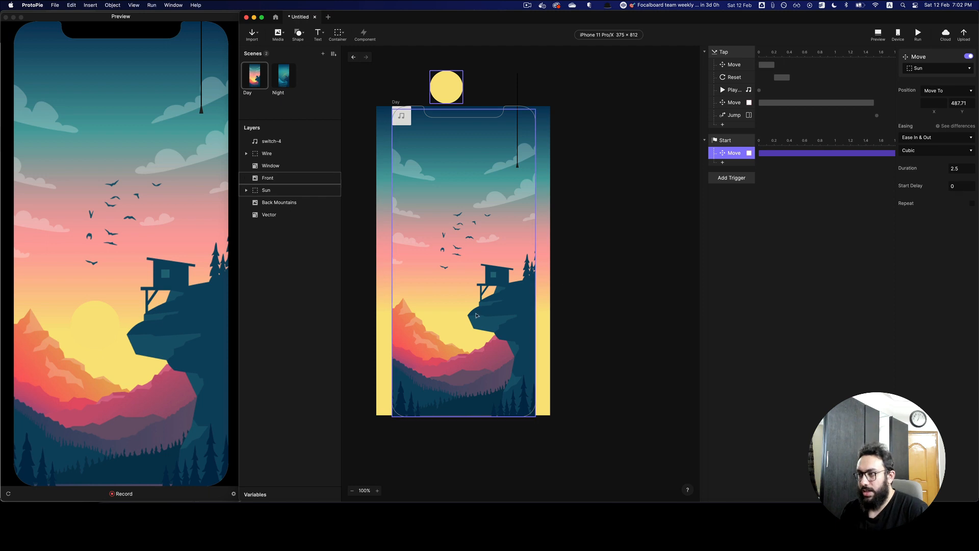
click(440, 320)
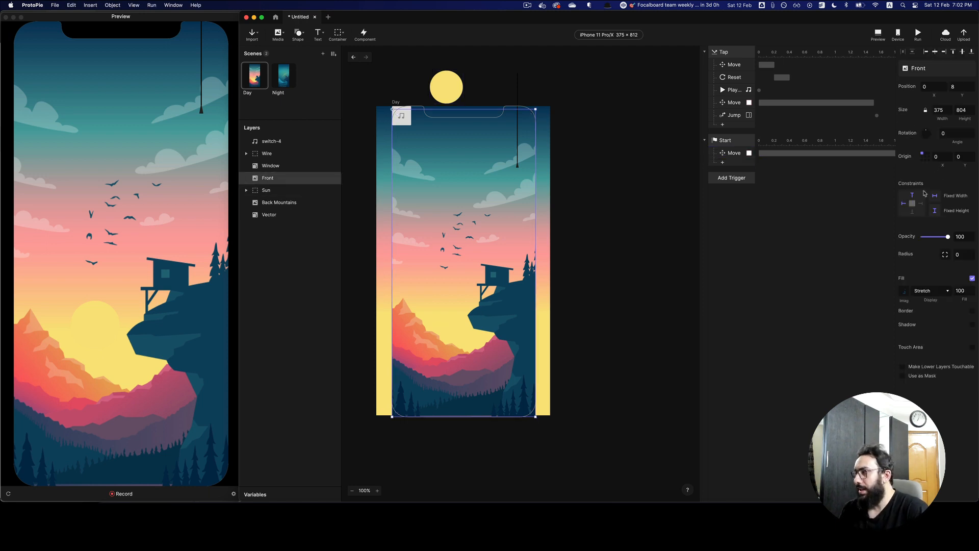
click(927, 236)
key(super+z)
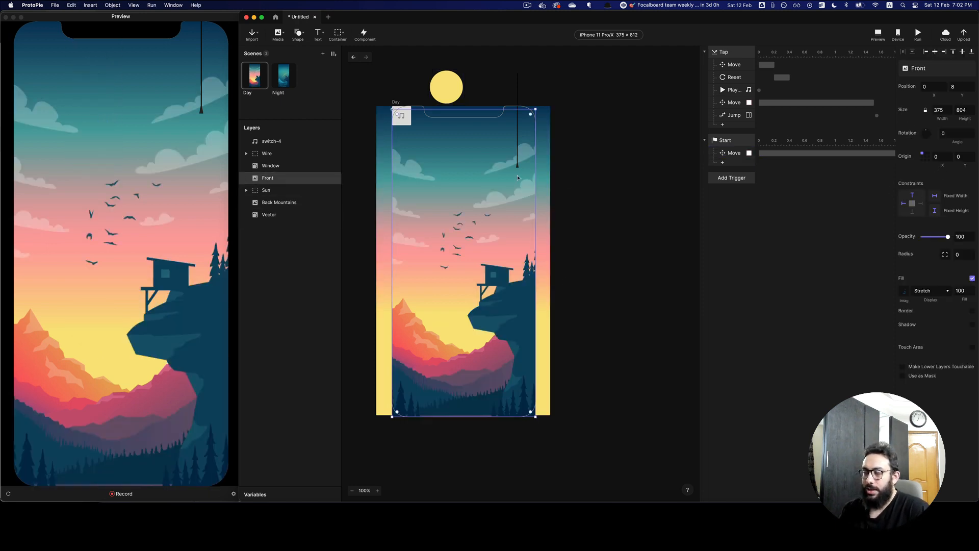
click(567, 154)
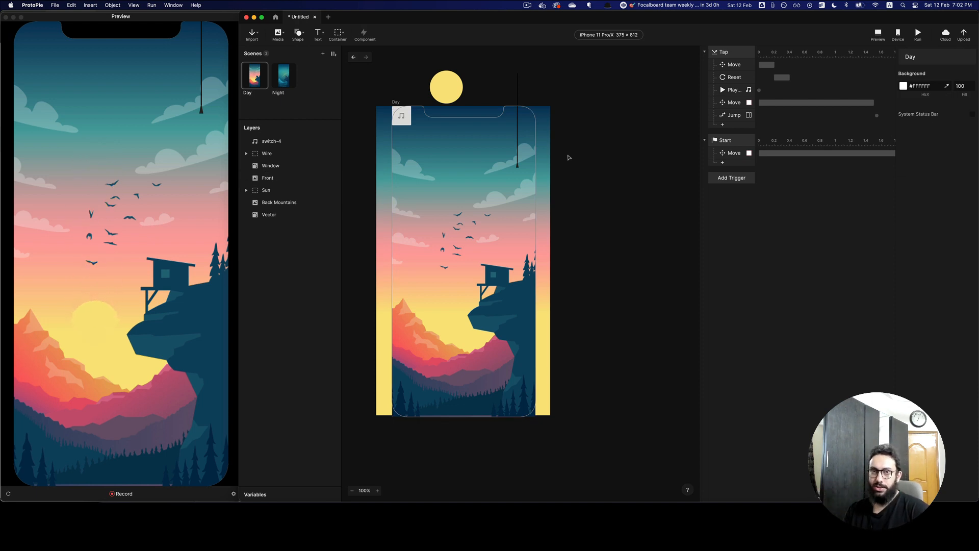
Test the complete day/night switching by pulling the wire repeatedly in the preview
click(126, 173)
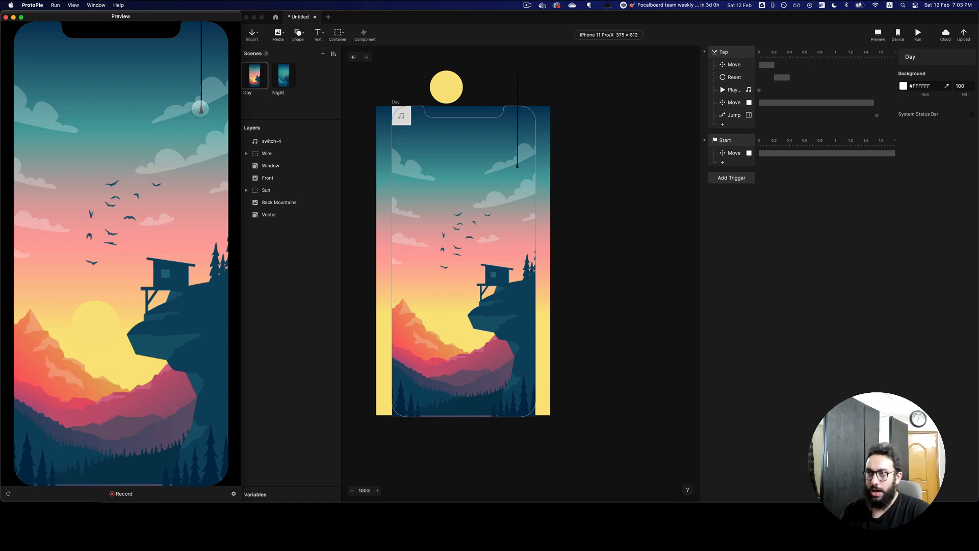
click(200, 108)
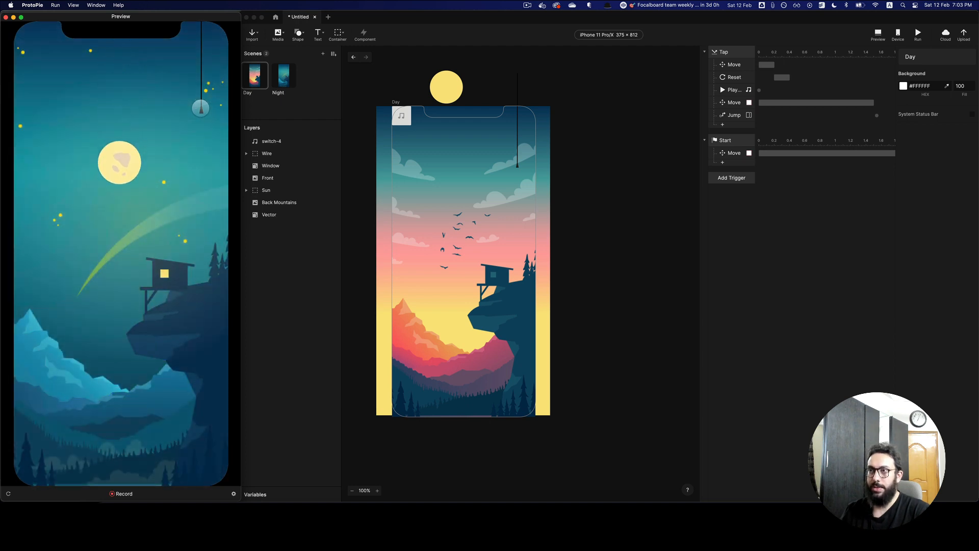
click(200, 108)
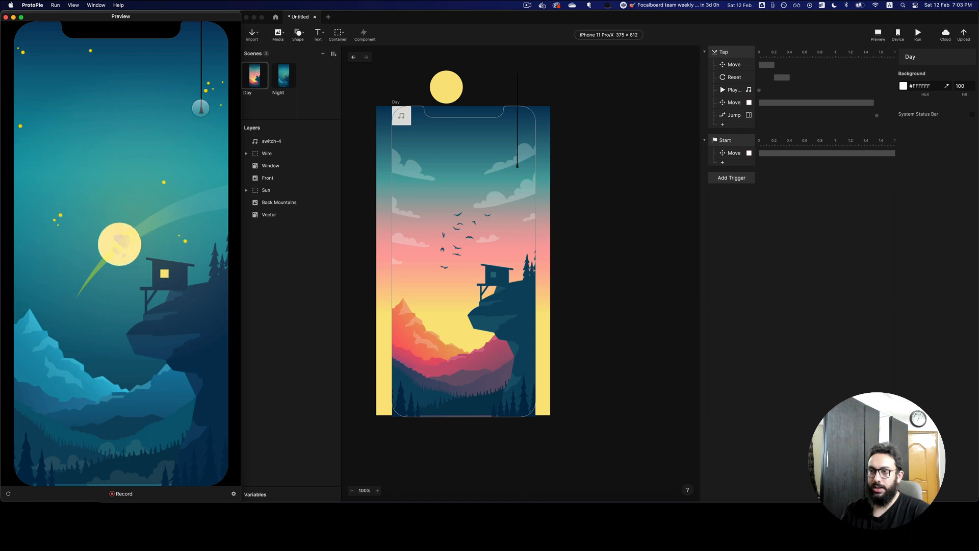